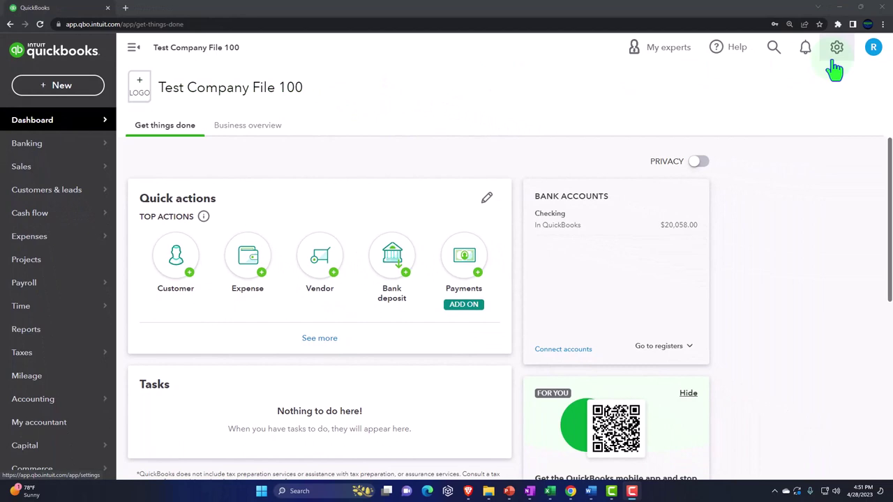
# Step: Duplicate the QuickBooks company tab twice to get extra copies
pyautogui.click(837, 49)
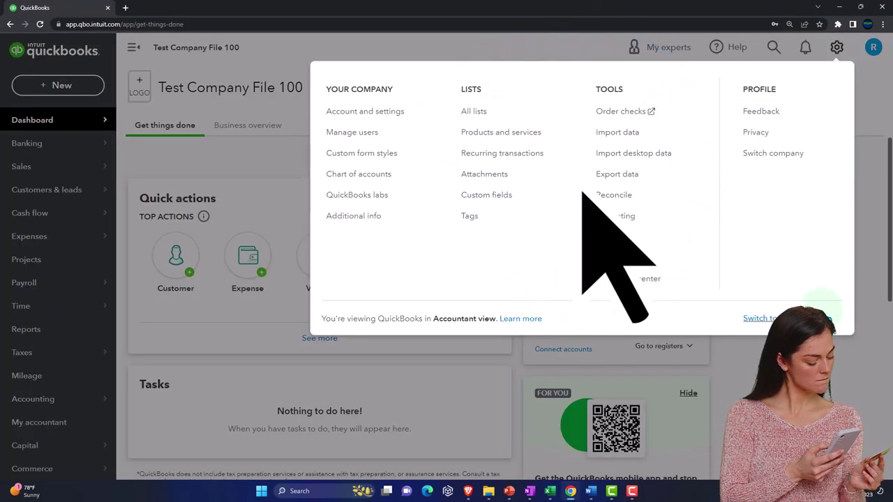
pyautogui.click(556, 48)
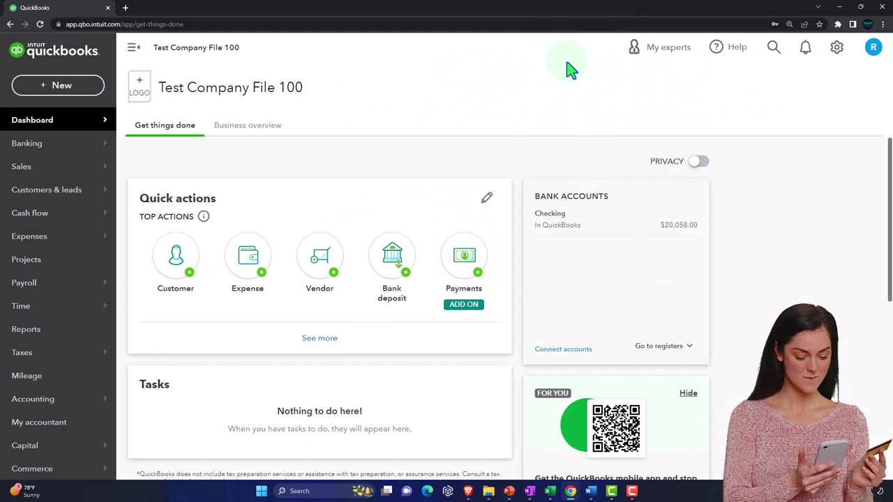
pyautogui.rightClick(77, 11)
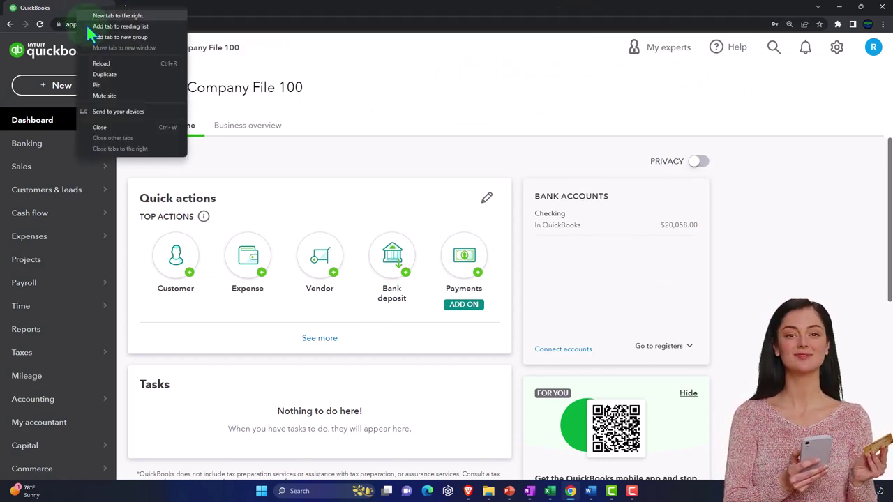
pyautogui.click(104, 74)
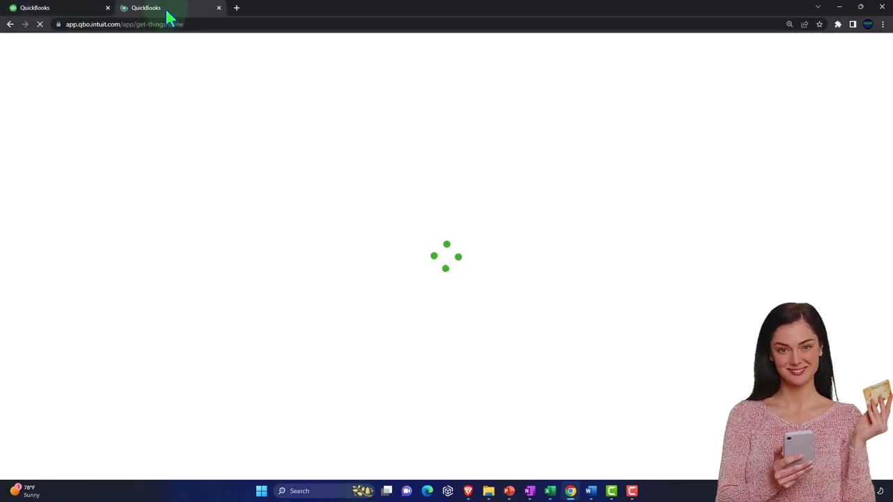
pyautogui.rightClick(168, 11)
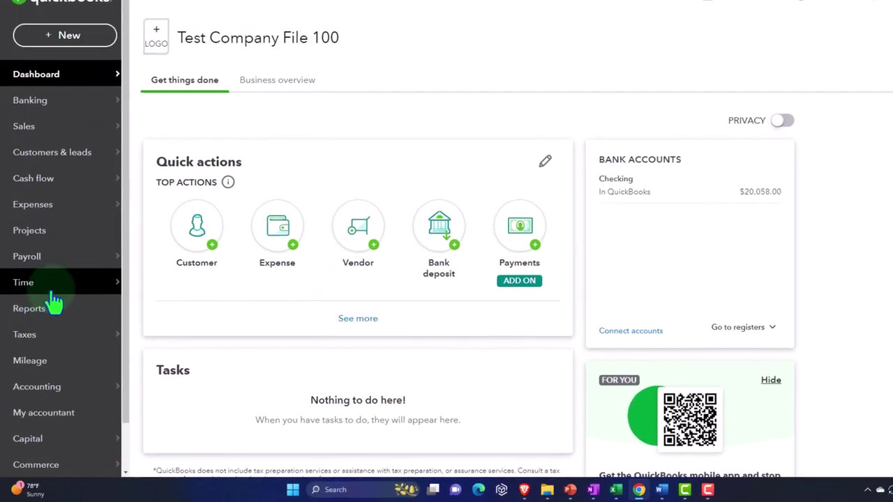
# Step: Open the Balance Sheet report in one tab and the Reports list in another
pyautogui.click(31, 302)
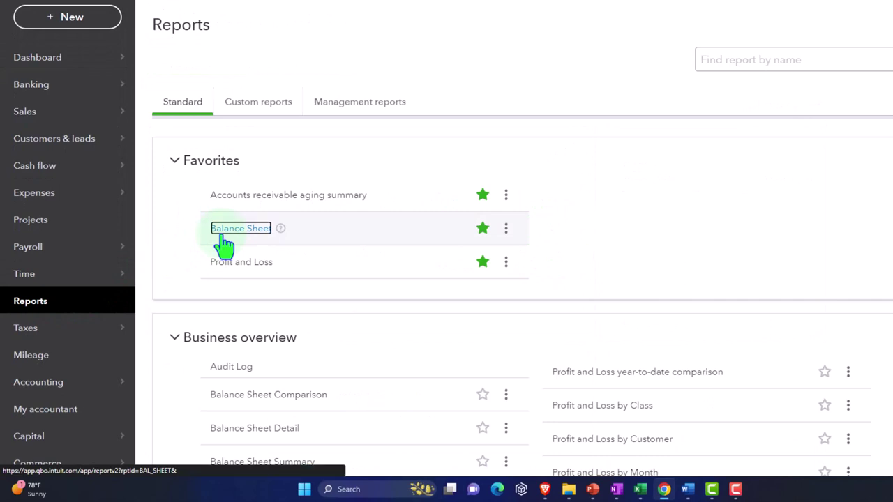
pyautogui.click(223, 237)
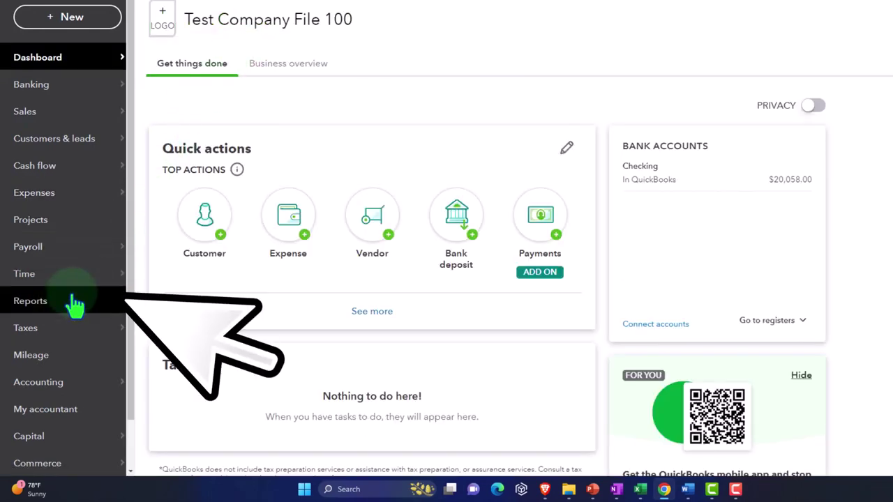
pyautogui.click(61, 314)
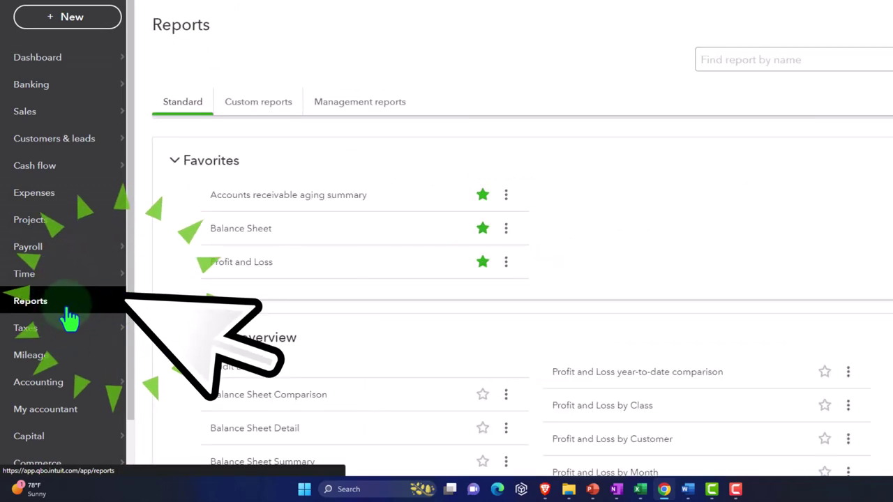
# Step: Rerun Profit and Loss for 01/01/2025 to 06/30/2025 with columns displayed by Months
pyautogui.click(231, 273)
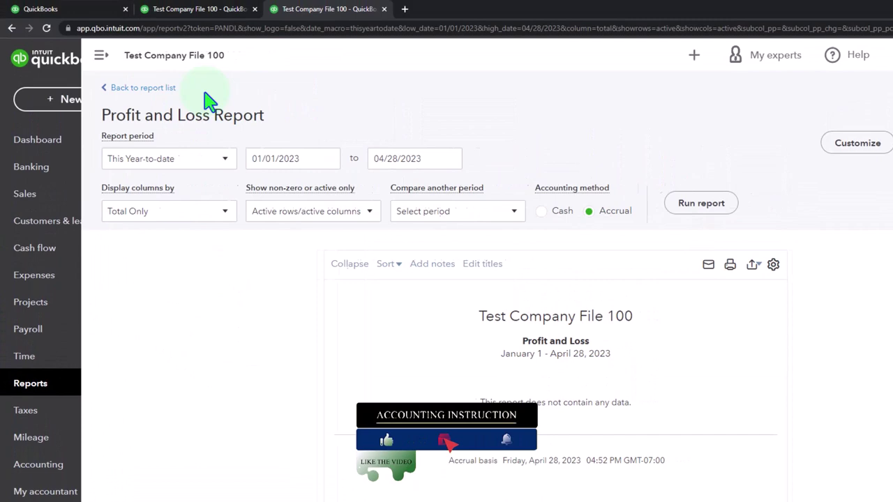
pyautogui.moveTo(237, 158); pyautogui.dragTo(146, 168)
pyautogui.write('01')
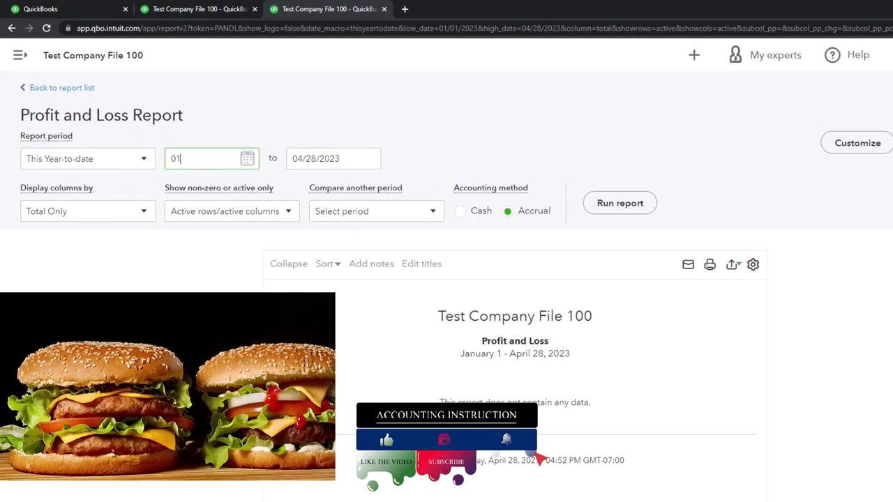
pyautogui.write('/01/2025')
pyautogui.press('Tab')
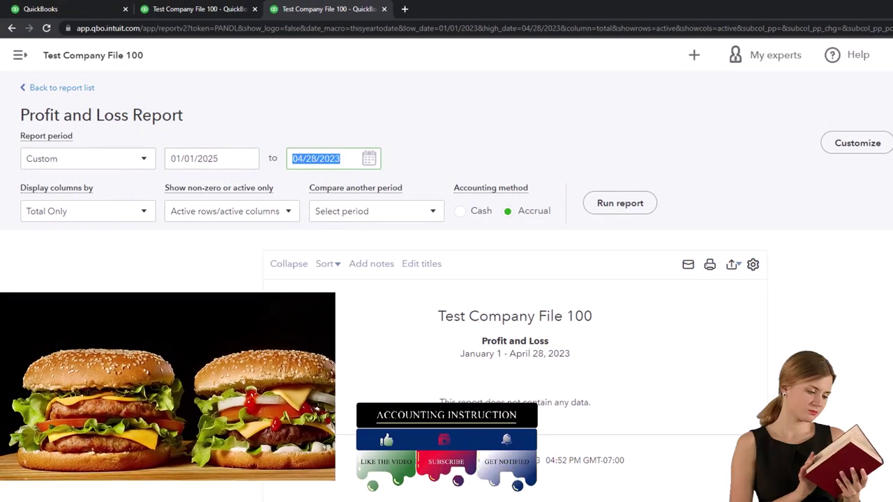
pyautogui.write('06')
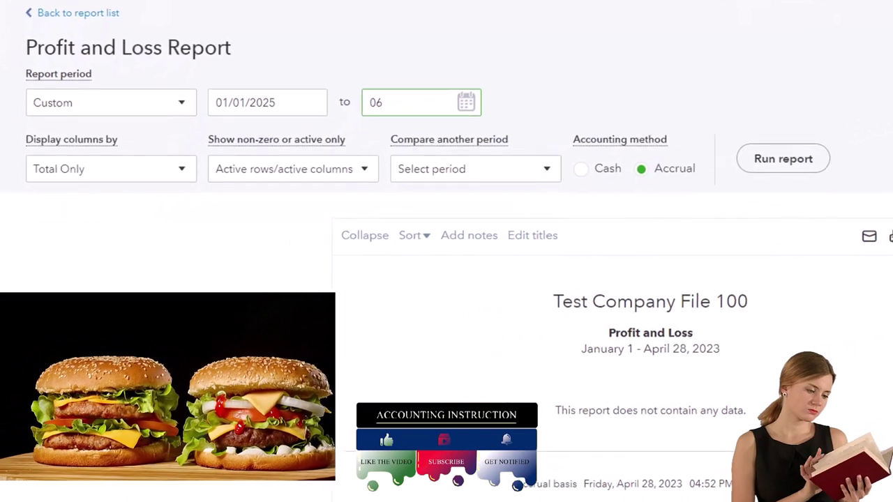
pyautogui.write('/30/2025')
pyautogui.click(202, 336)
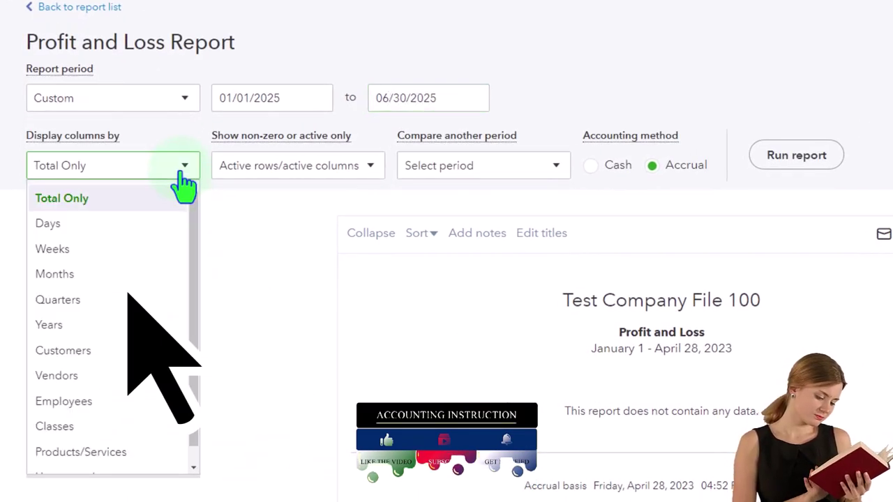
pyautogui.click(131, 274)
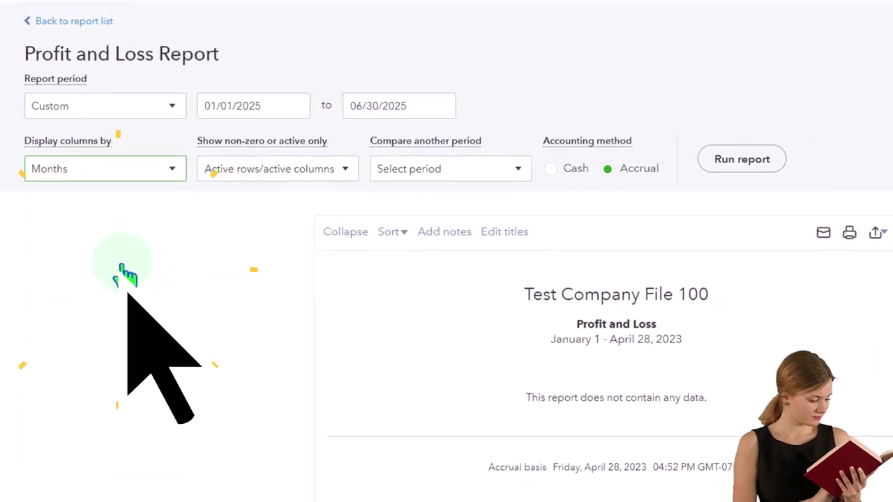
pyautogui.click(542, 175)
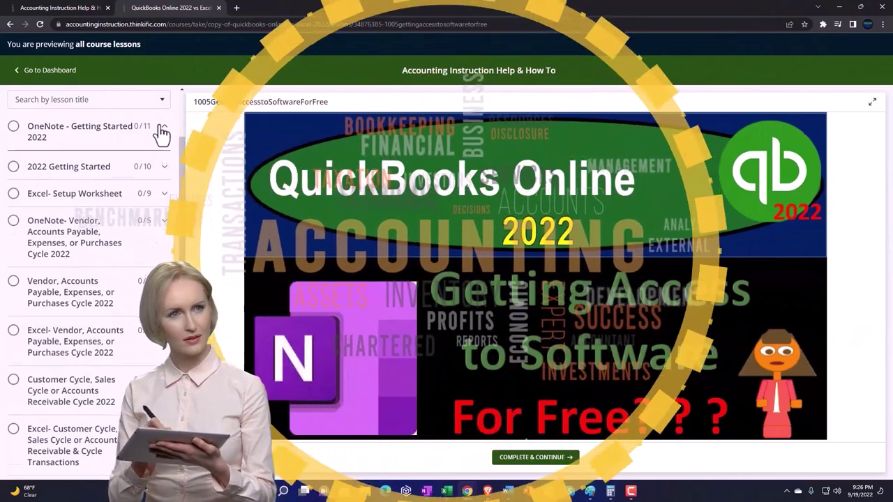
# Step: Expand the OneNote - Getting Started 2022 section in the Thinkific course sidebar
pyautogui.click(162, 133)
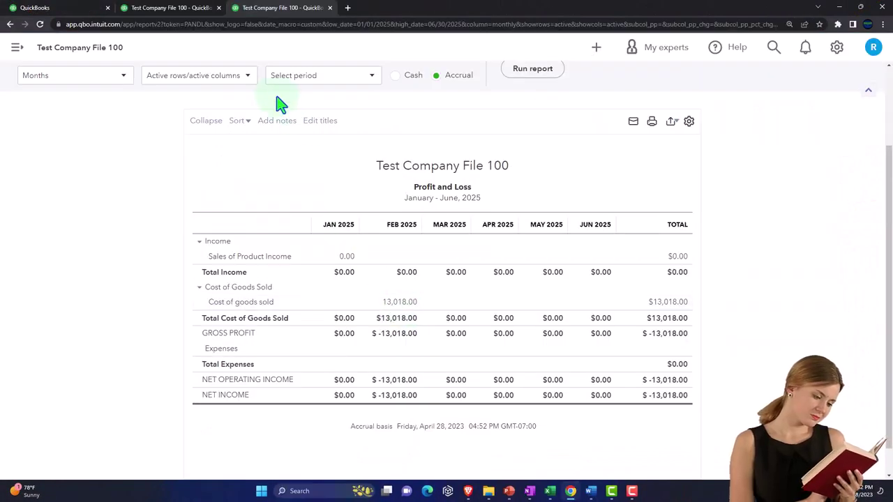
# Step: Rerun the Balance Sheet through 06/30/2025 with columns by Classes, sidebar collapsed
pyautogui.click(176, 12)
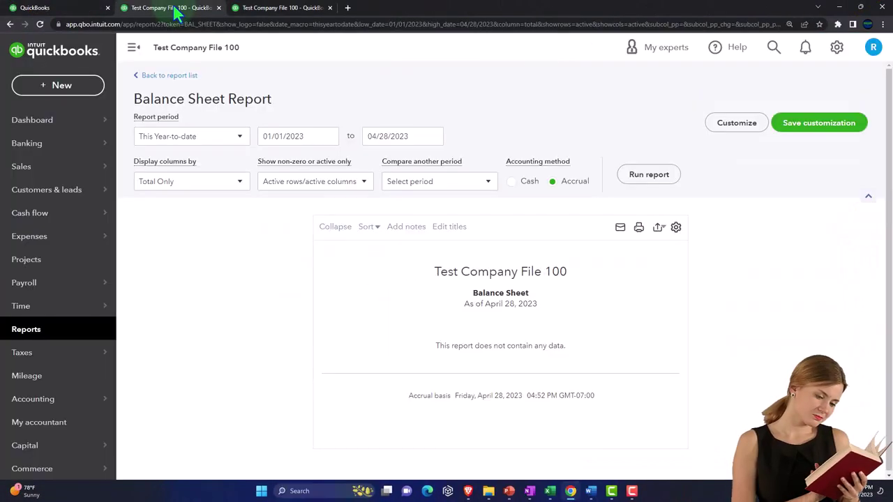
pyautogui.click(133, 53)
pyautogui.moveTo(189, 137); pyautogui.dragTo(140, 136)
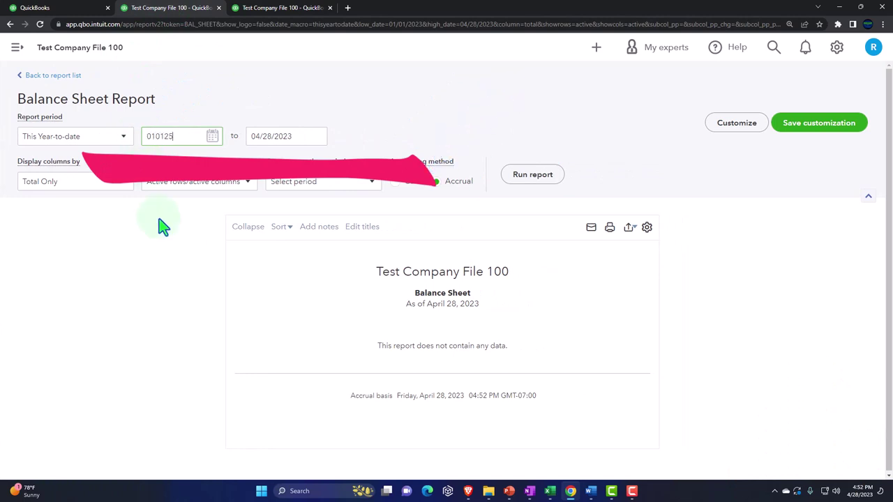
pyautogui.press('Tab')
pyautogui.write('06')
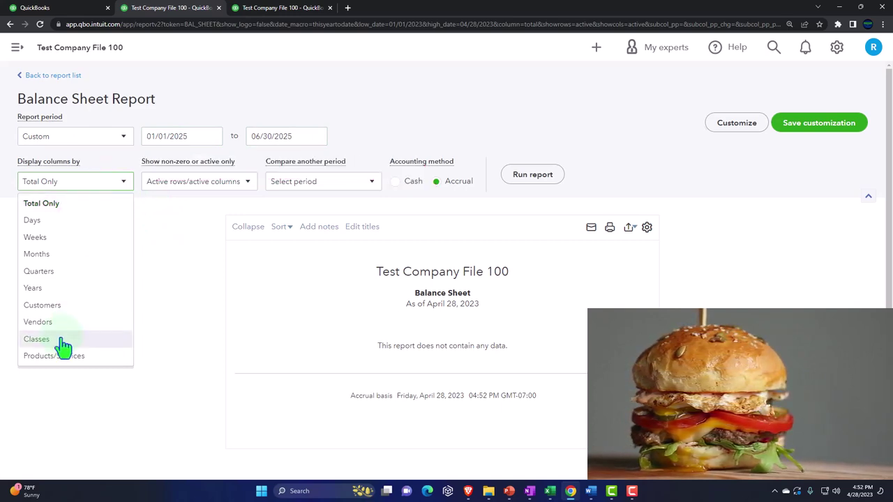
pyautogui.click(530, 176)
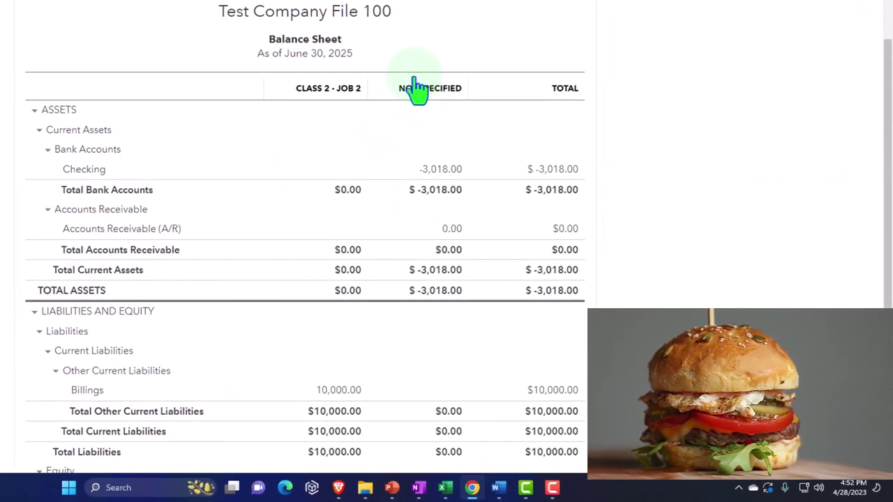
pyautogui.scroll(-2, 417, 89)
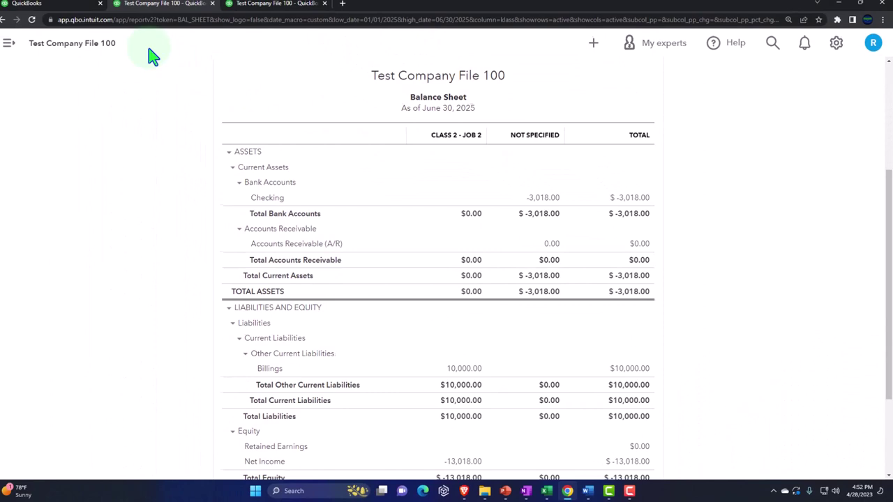
# Step: Open Project 2's overview from the Projects list, then switch to the Excel worksheet
pyautogui.click(75, 12)
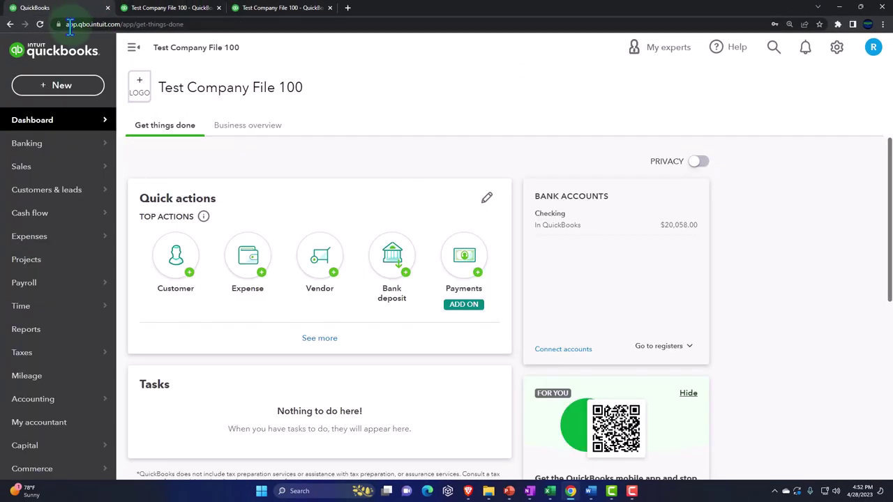
pyautogui.click(43, 267)
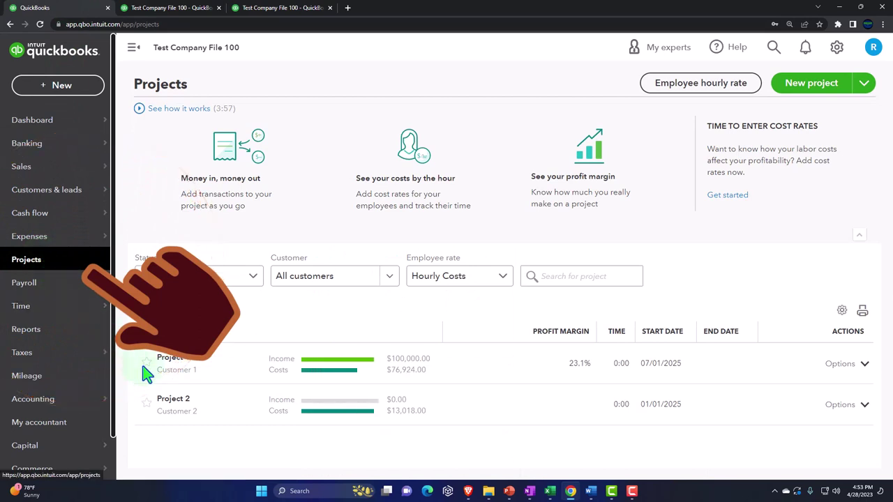
pyautogui.click(168, 400)
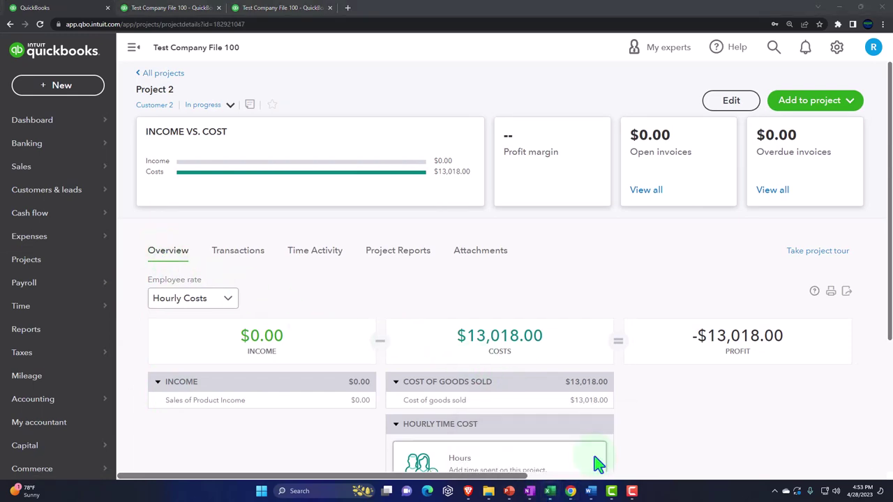
pyautogui.moveTo(549, 492)
pyautogui.click(497, 436)
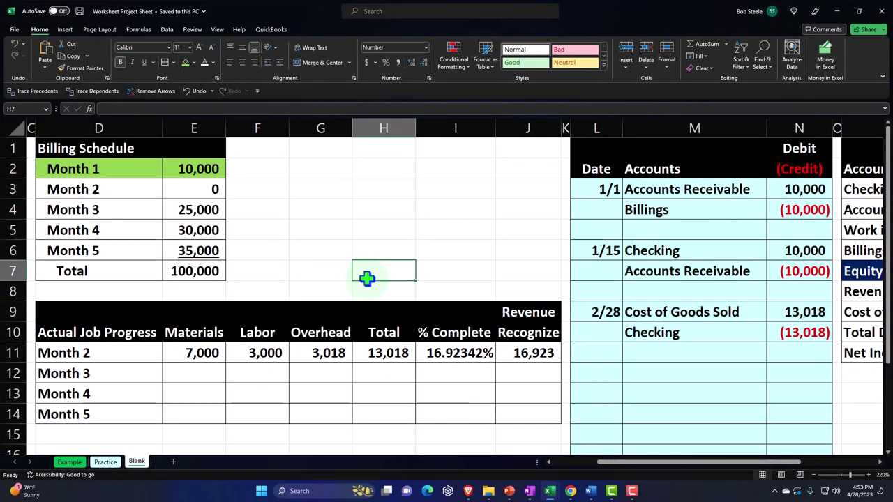
pyautogui.press('Home')
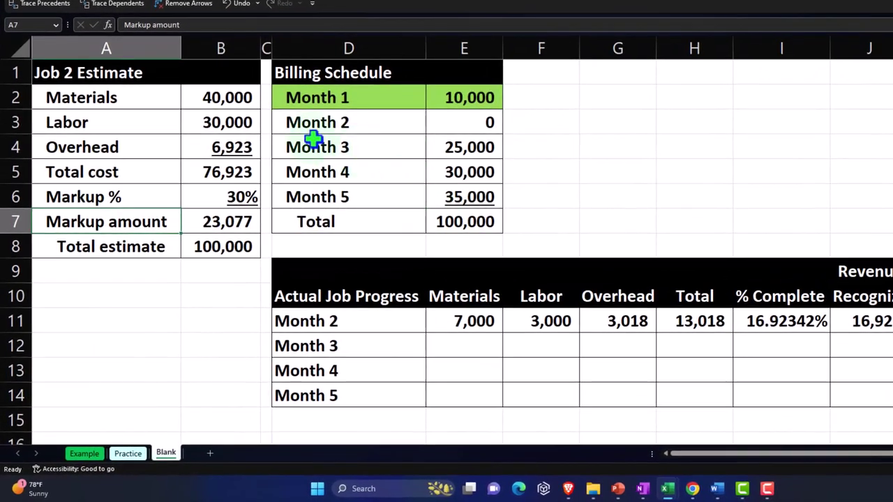
pyautogui.moveTo(100, 82); pyautogui.dragTo(202, 233)
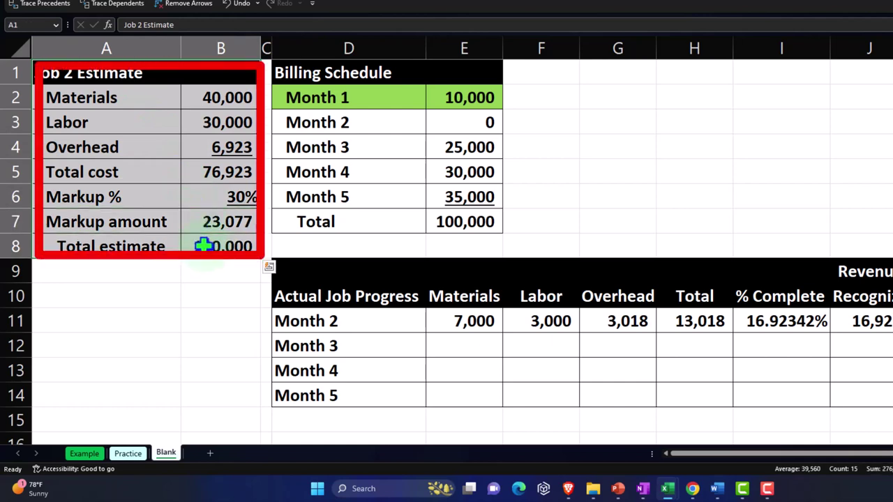
pyautogui.click(193, 281)
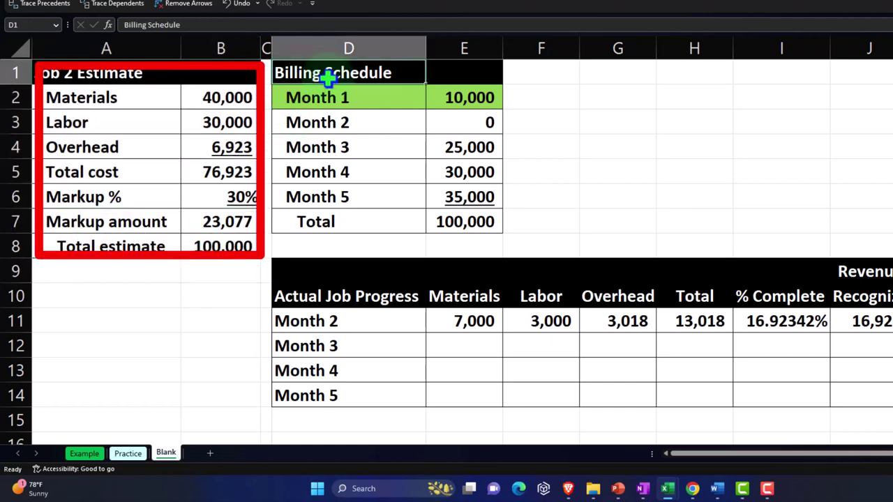
pyautogui.moveTo(328, 78)
pyautogui.mouseDown()
pyautogui.moveTo(443, 152)
pyautogui.moveTo(462, 216)
pyautogui.mouseUp()
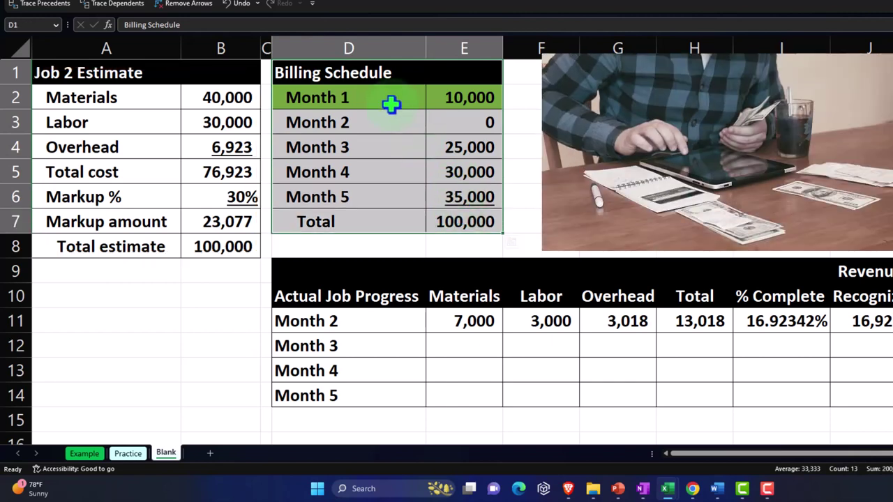
pyautogui.moveTo(389, 102)
pyautogui.mouseDown()
pyautogui.moveTo(381, 97)
pyautogui.moveTo(453, 97)
pyautogui.mouseUp()
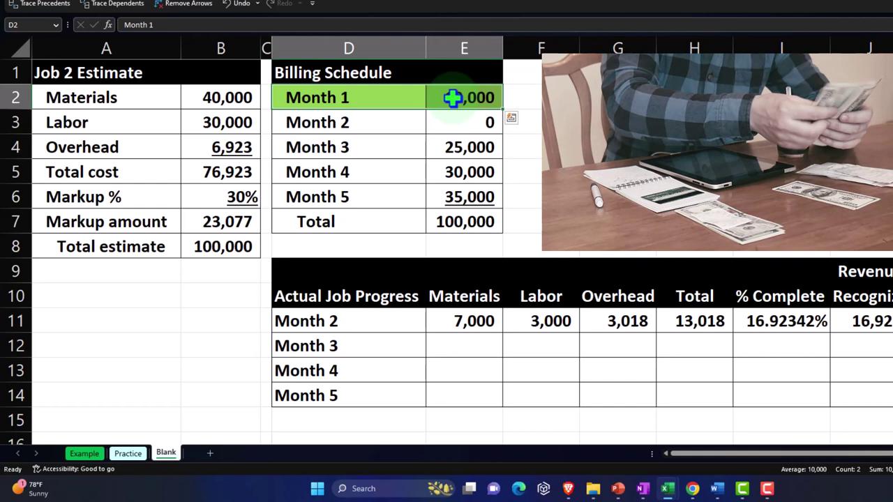
pyautogui.click(453, 97)
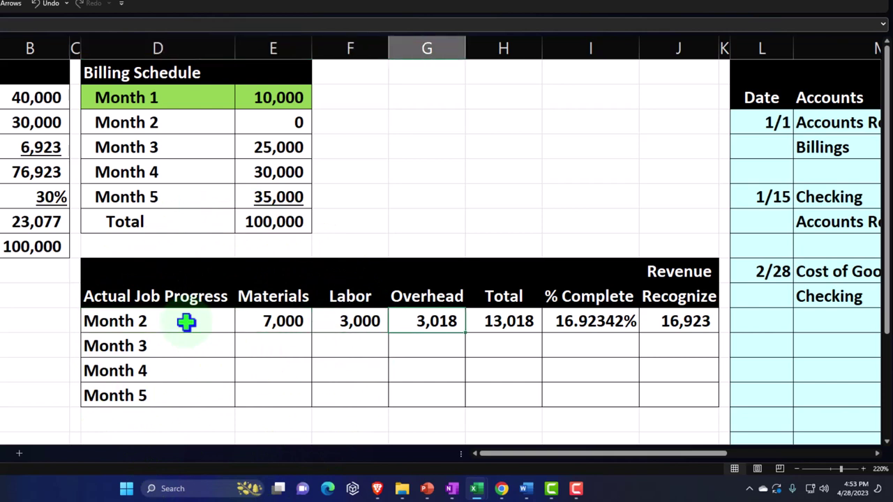
pyautogui.press('Right')
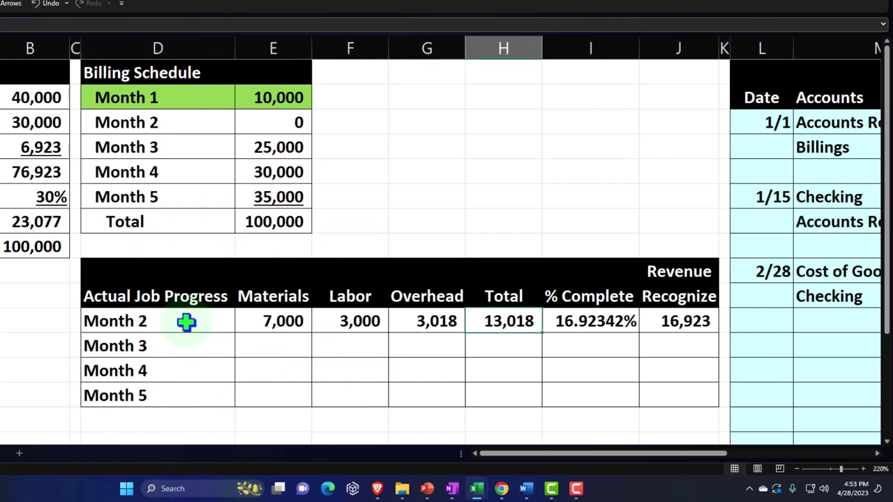
pyautogui.press('Right')
pyautogui.press('Right')
pyautogui.press('Right')
pyautogui.press('Right')
pyautogui.press('Right')
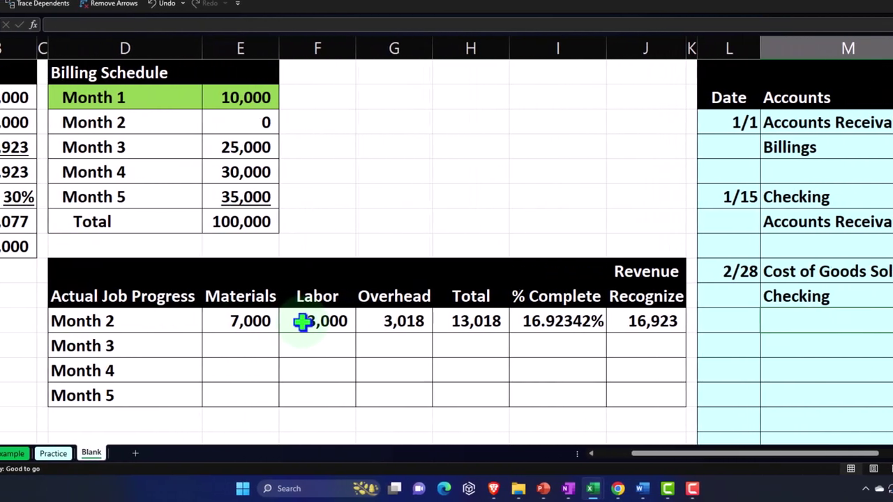
pyautogui.press('Right')
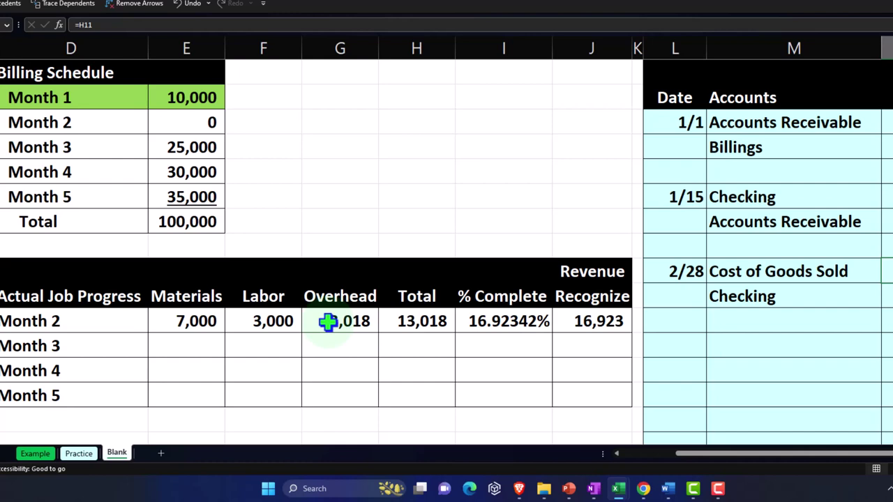
pyautogui.press('Right')
pyautogui.press('Right')
pyautogui.press('Right')
pyautogui.press('Right')
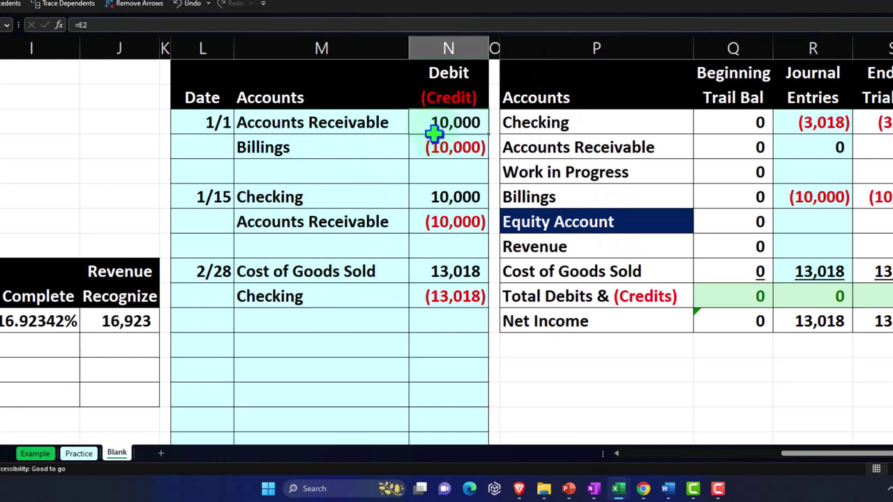
pyautogui.moveTo(435, 122); pyautogui.dragTo(434, 140)
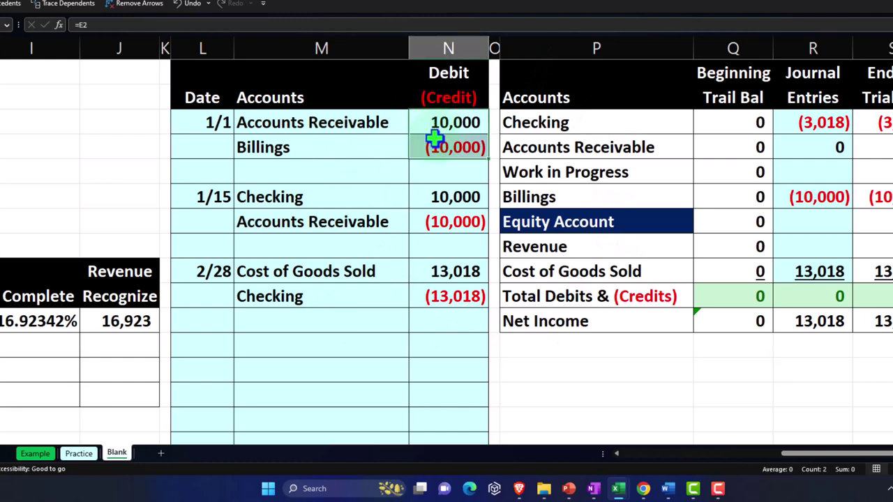
pyautogui.click(430, 200)
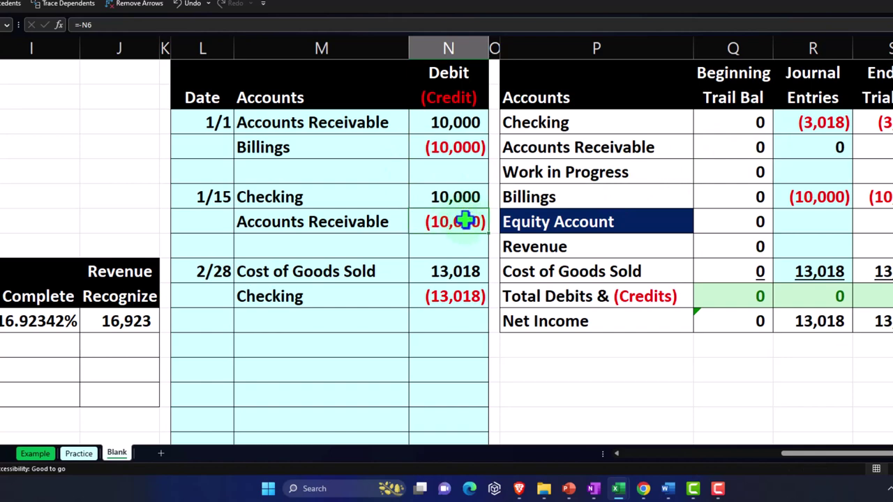
pyautogui.click(804, 271)
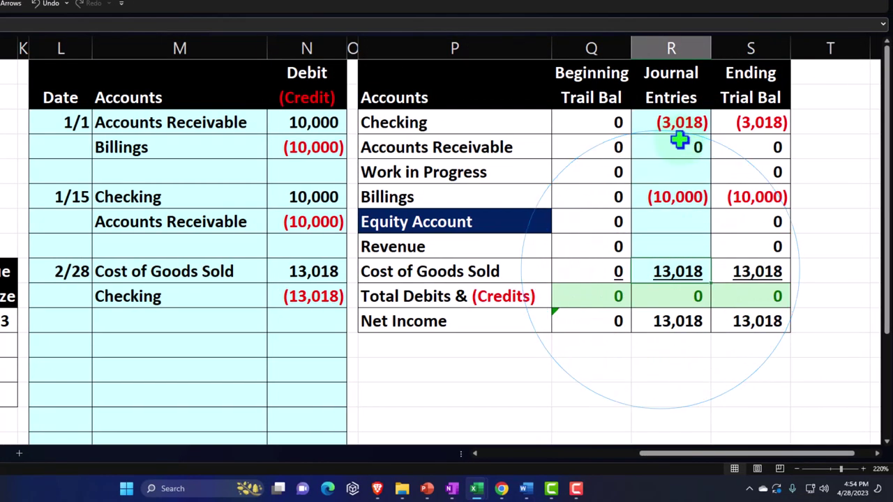
pyautogui.click(240, 389)
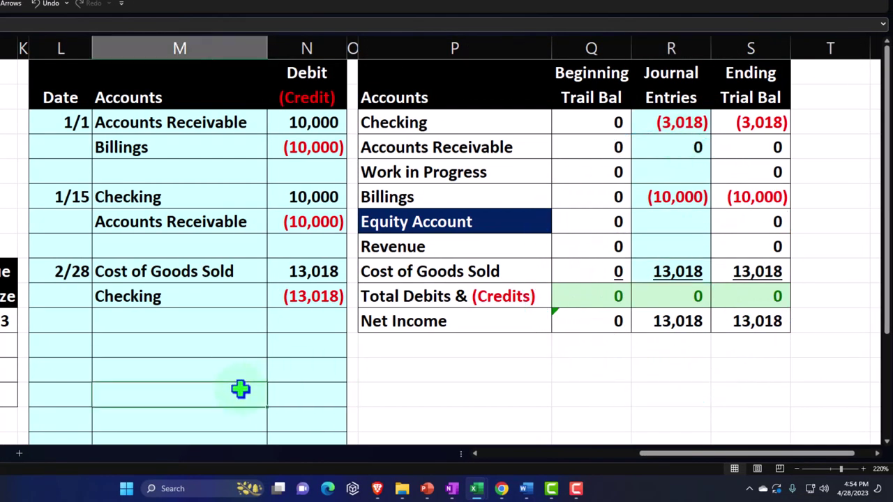
pyautogui.press('Left')
pyautogui.press('Left')
pyautogui.hscroll(-5, 240, 389)
pyautogui.hscroll(-5, 240, 389)
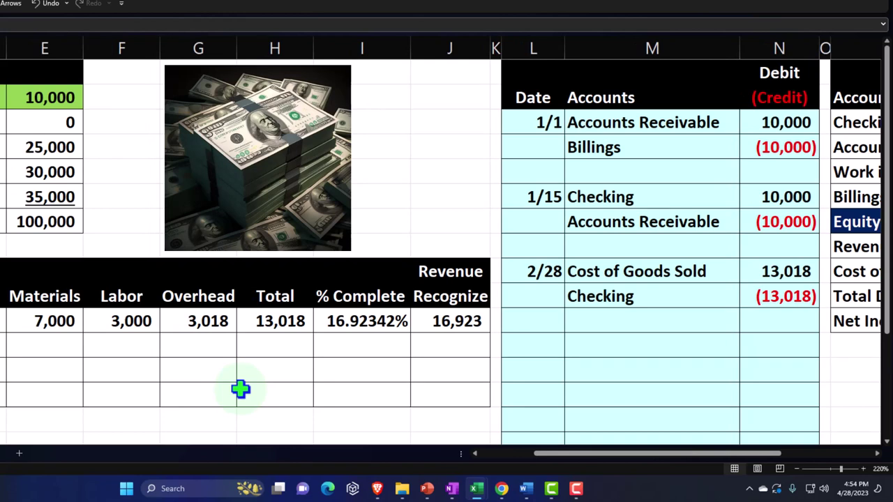
pyautogui.doubleClick(280, 321)
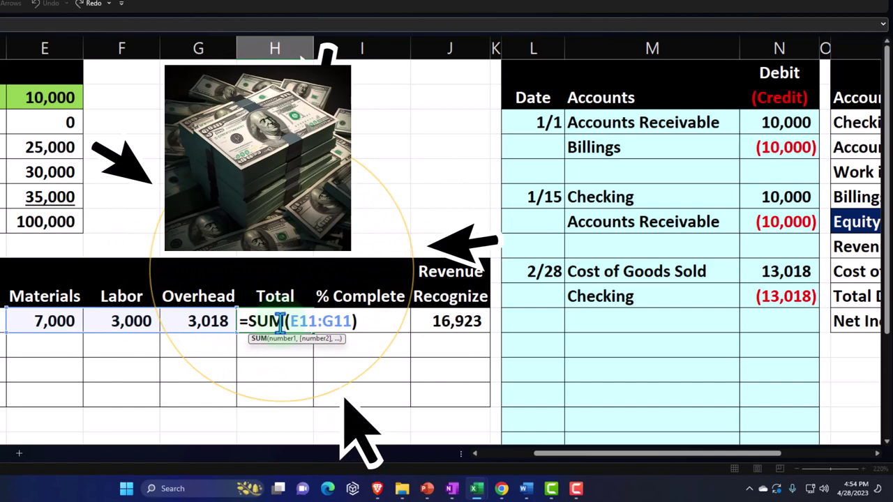
pyautogui.press('Return')
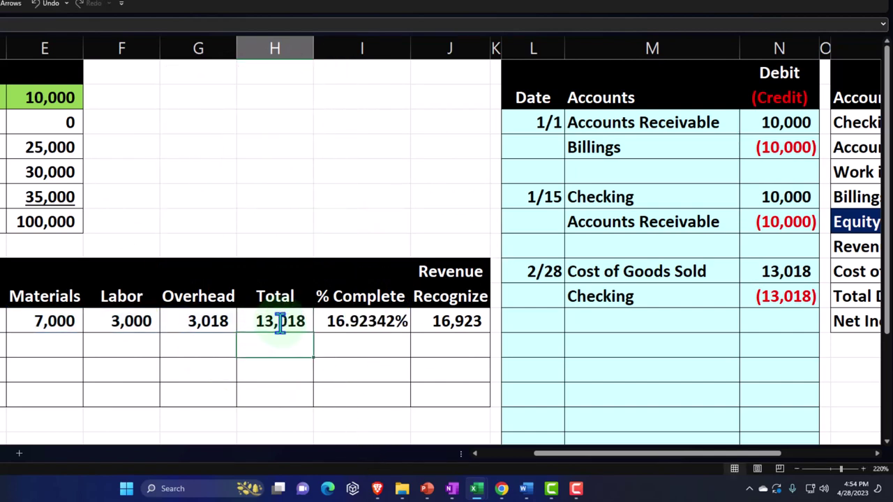
pyautogui.doubleClick(381, 321)
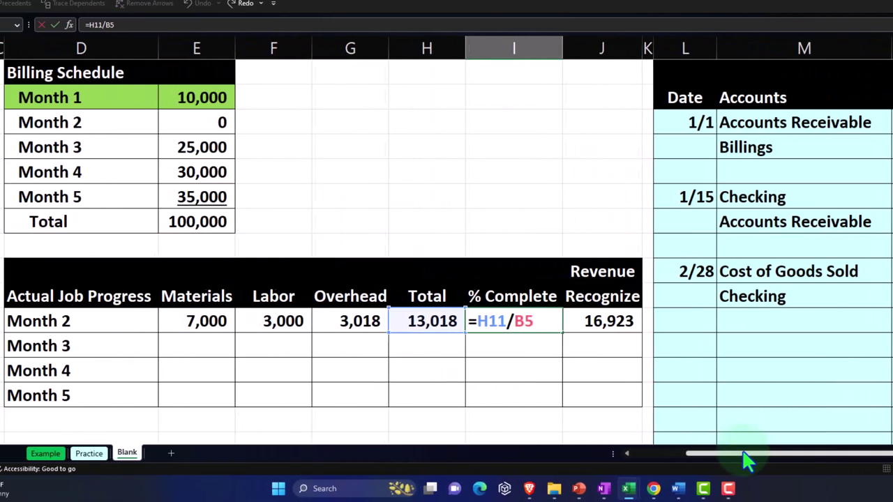
pyautogui.moveTo(746, 461); pyautogui.dragTo(713, 457)
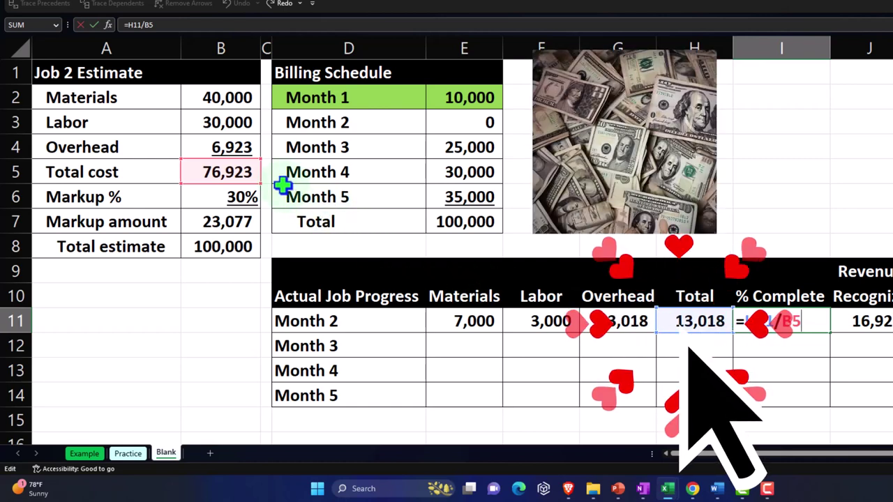
pyautogui.press('Return')
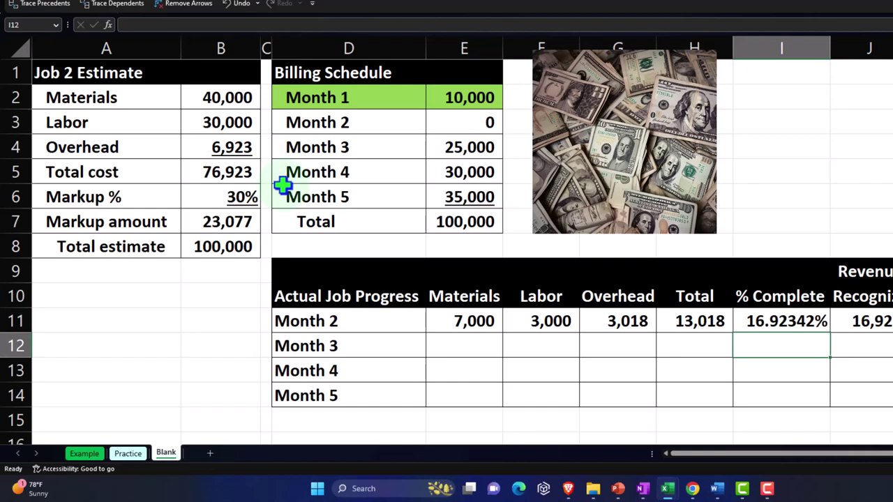
pyautogui.click(241, 246)
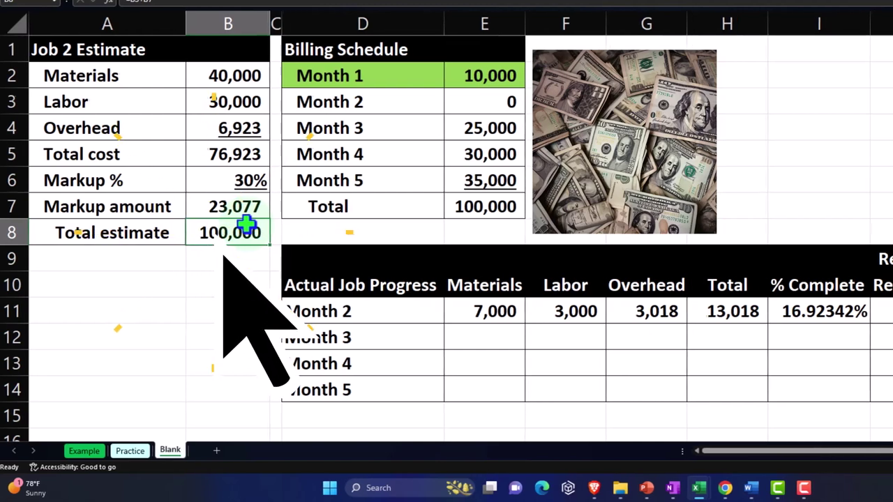
# Step: Review the Month 2 revenue recognized formula =B8*I11 and the trial balance
pyautogui.doubleClick(687, 312)
pyautogui.write('=B8*I11')
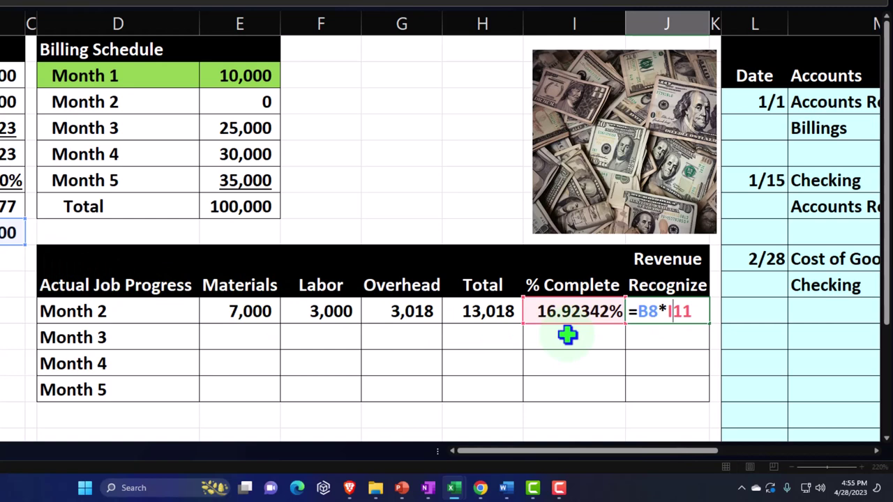
pyautogui.press('Return')
pyautogui.press('Up')
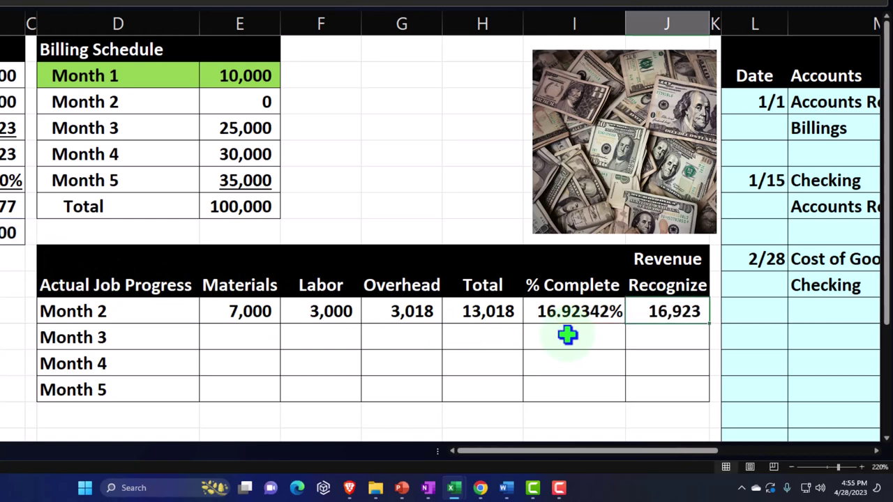
pyautogui.press('Right')
pyautogui.press('Right')
pyautogui.press('Right')
pyautogui.press('Right')
pyautogui.press('Right')
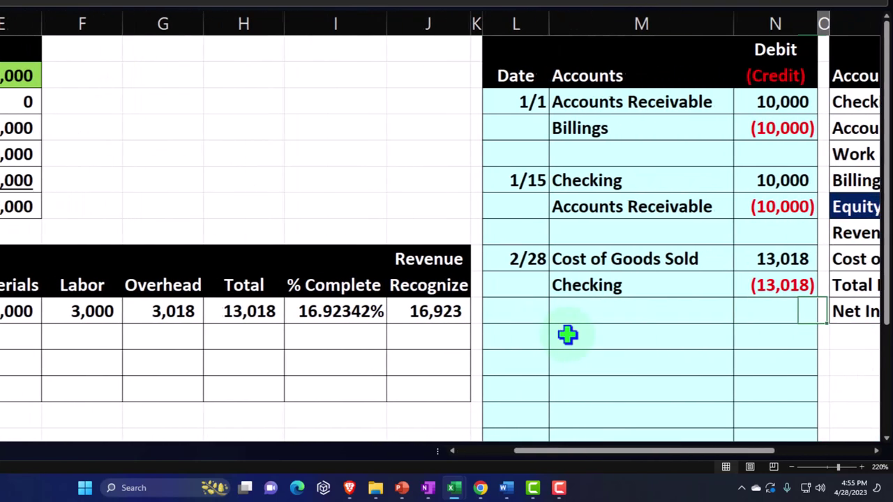
pyautogui.press('Right')
pyautogui.press('Right')
pyautogui.press('Right')
pyautogui.press('Right')
pyautogui.press('Up')
pyautogui.press('Up')
pyautogui.press('Up')
pyautogui.press('Left')
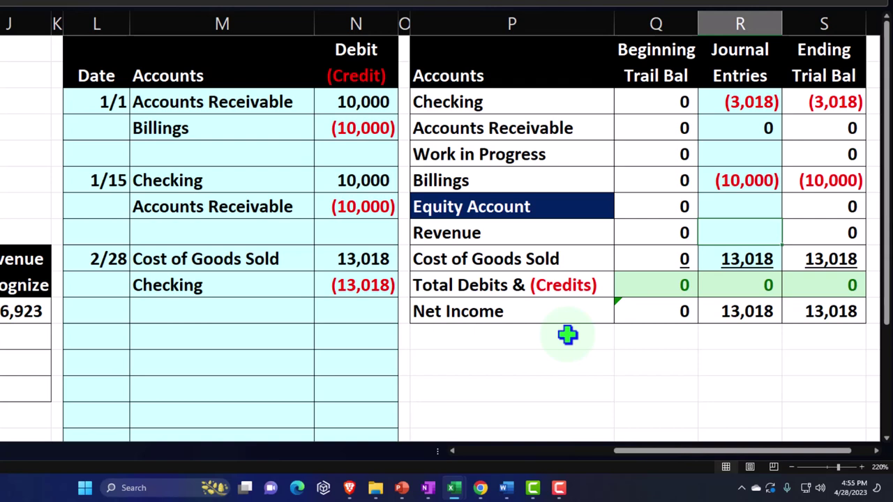
# Step: Enter 2/28 as the date of a new journal entry in L13
pyautogui.press('Left')
pyautogui.press('Left')
pyautogui.press('Left')
pyautogui.press('Left')
pyautogui.press('Left')
pyautogui.press('Left')
pyautogui.press('Left')
pyautogui.press('Down')
pyautogui.press('Down')
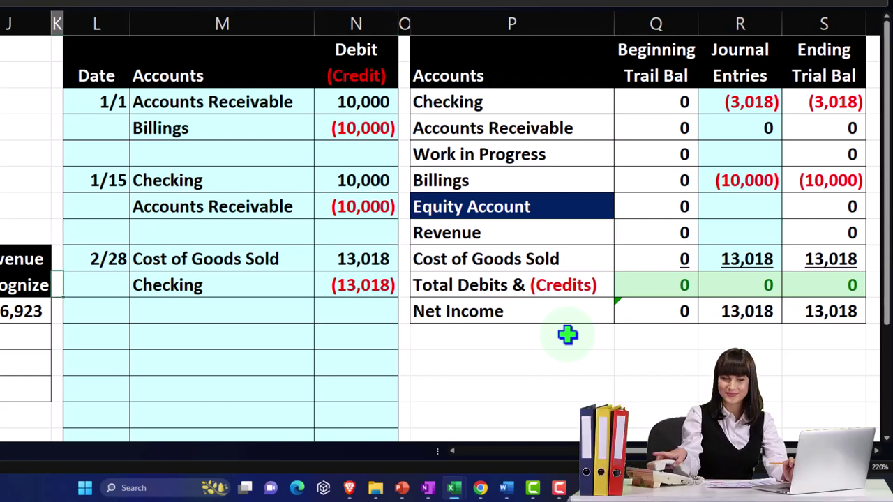
pyautogui.press('Right')
pyautogui.press('Down')
pyautogui.press('Down')
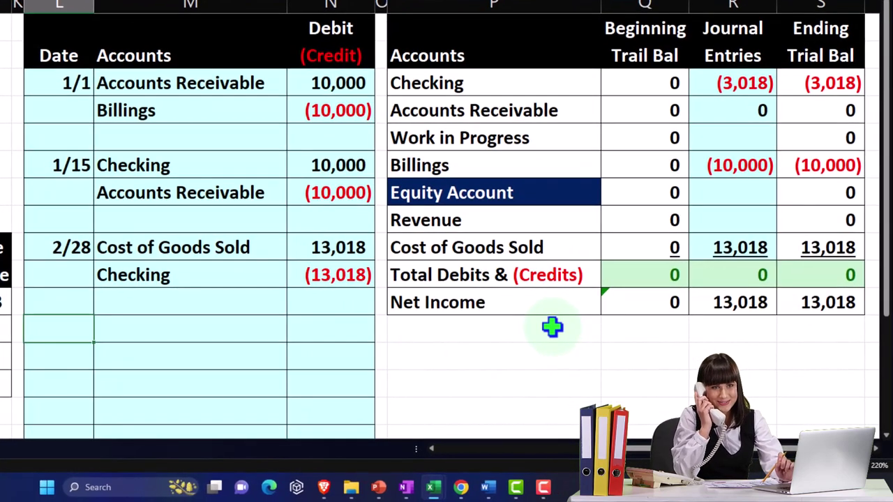
pyautogui.write('8')
pyautogui.press('Tab')
pyautogui.write('+')
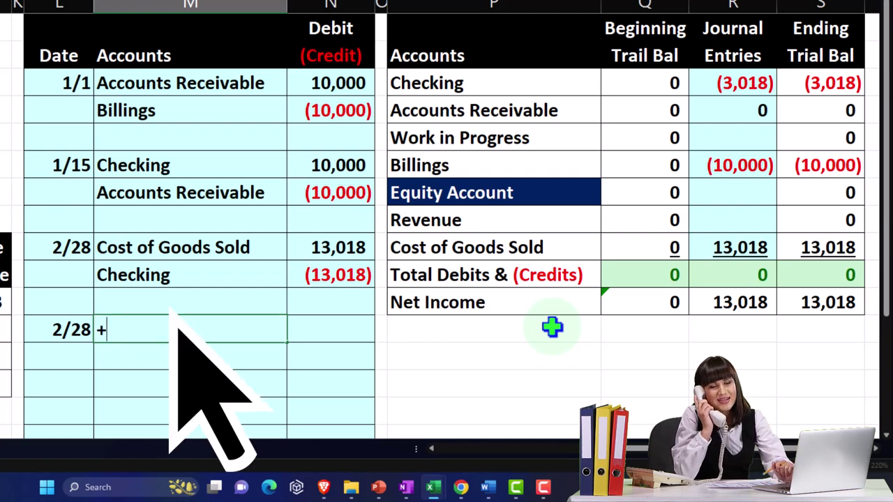
pyautogui.click(552, 327)
pyautogui.press('Right')
pyautogui.press('Up')
pyautogui.press('Up')
pyautogui.press('Up')
pyautogui.press('Up')
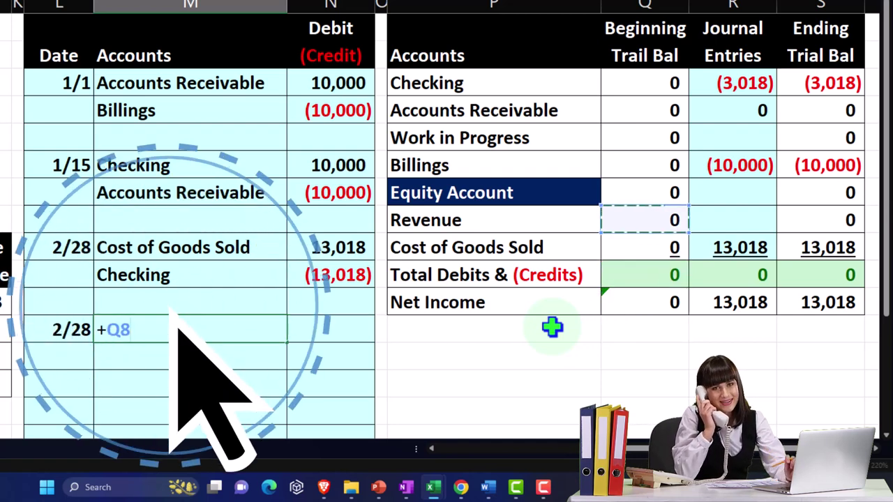
pyautogui.press('Left')
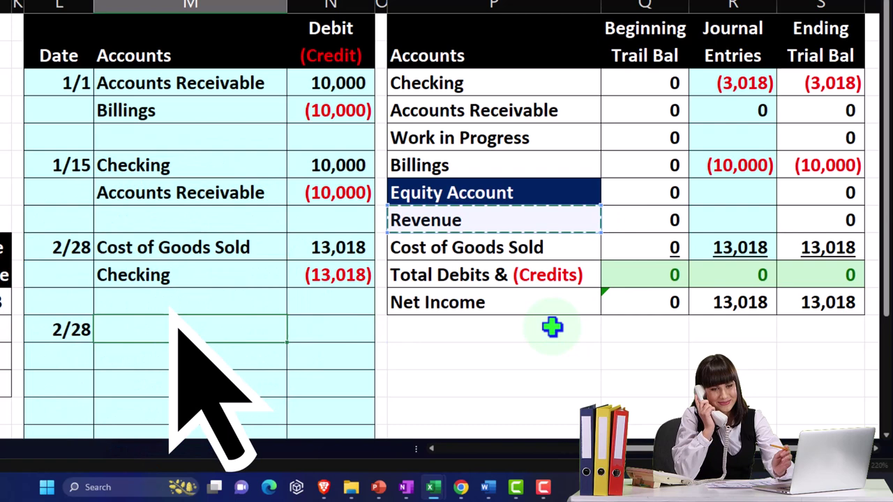
pyautogui.press('Return')
pyautogui.press('Right')
pyautogui.press('Up')
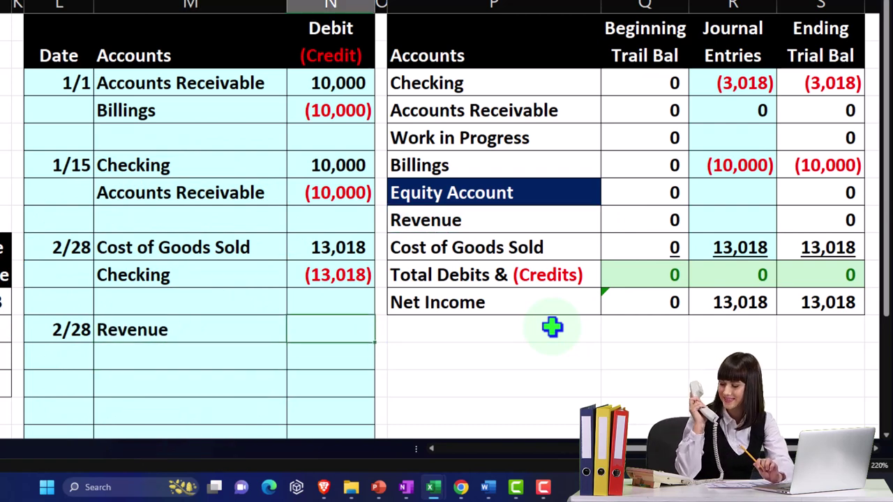
pyautogui.write('-')
pyautogui.press('Left')
pyautogui.press('Left')
pyautogui.press('Up')
pyautogui.press('Left')
pyautogui.press('Left')
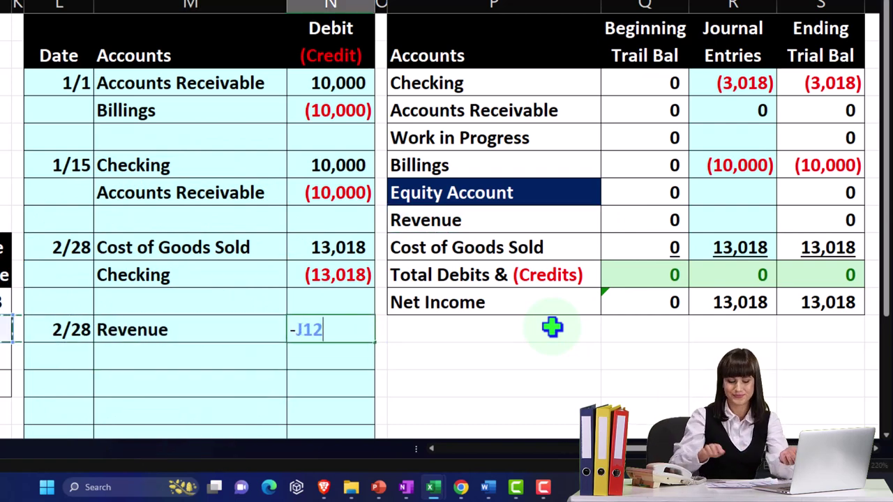
pyautogui.press('Up')
pyautogui.press('Return')
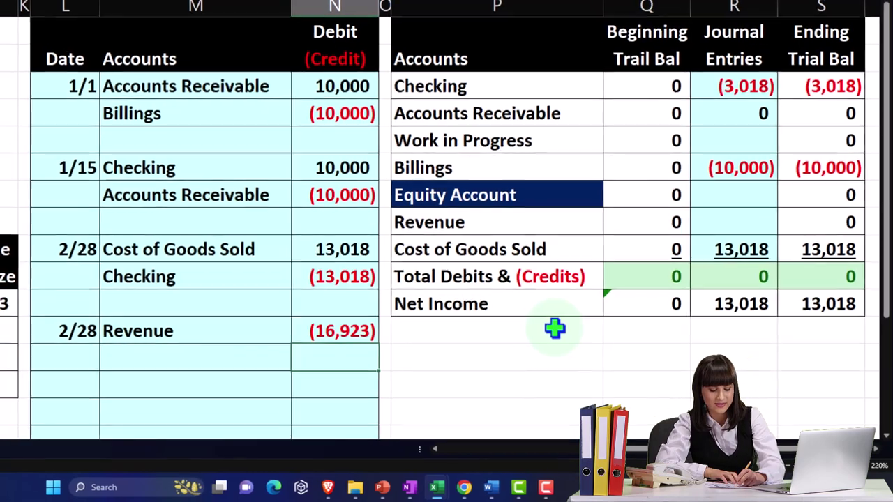
pyautogui.press('Left')
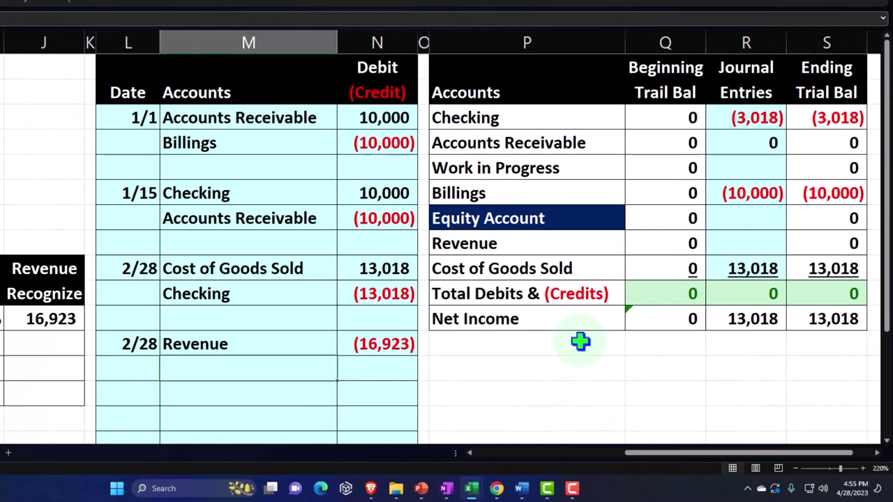
pyautogui.press('Right')
pyautogui.press('Right')
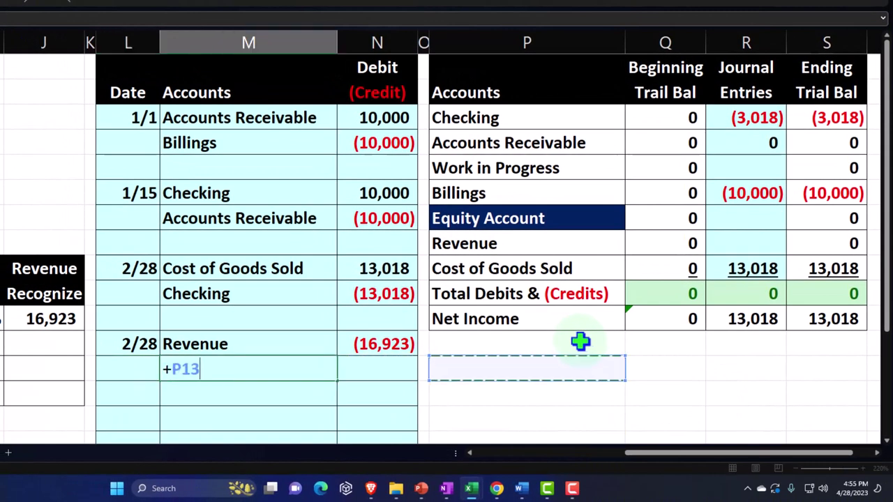
pyautogui.press('Up')
pyautogui.press('Up')
pyautogui.press('Up')
pyautogui.press('Up')
pyautogui.press('Up')
pyautogui.press('Up')
pyautogui.press('Up')
pyautogui.press('Up')
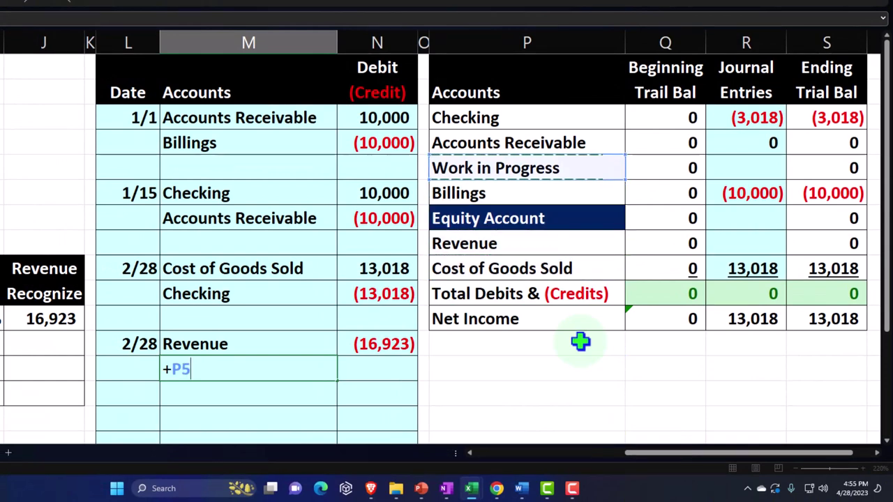
pyautogui.press('Return')
pyautogui.press('Right')
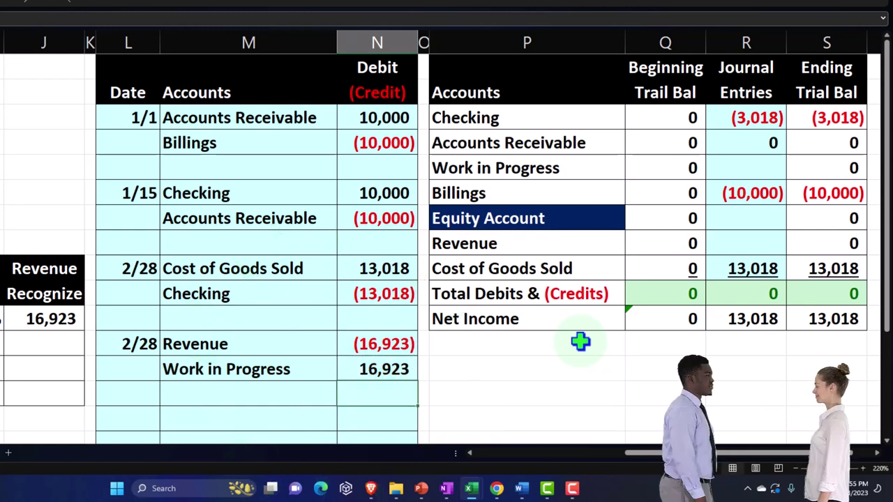
pyautogui.click(541, 136)
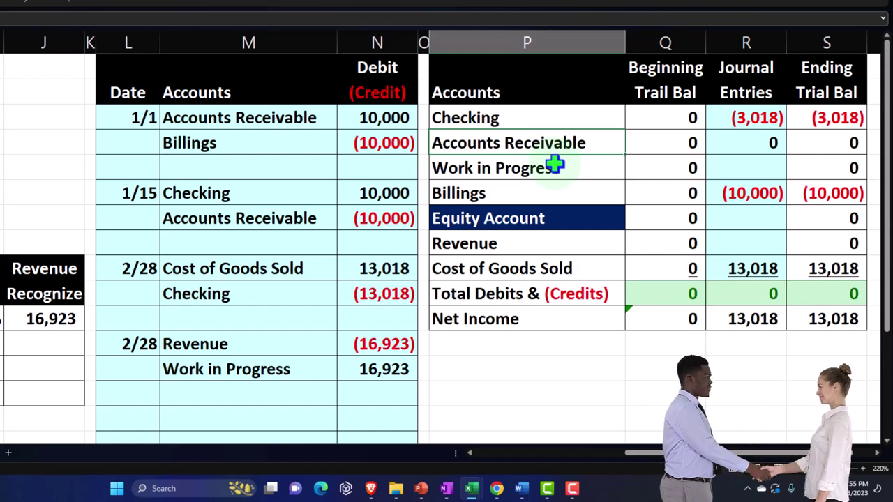
pyautogui.click(554, 166)
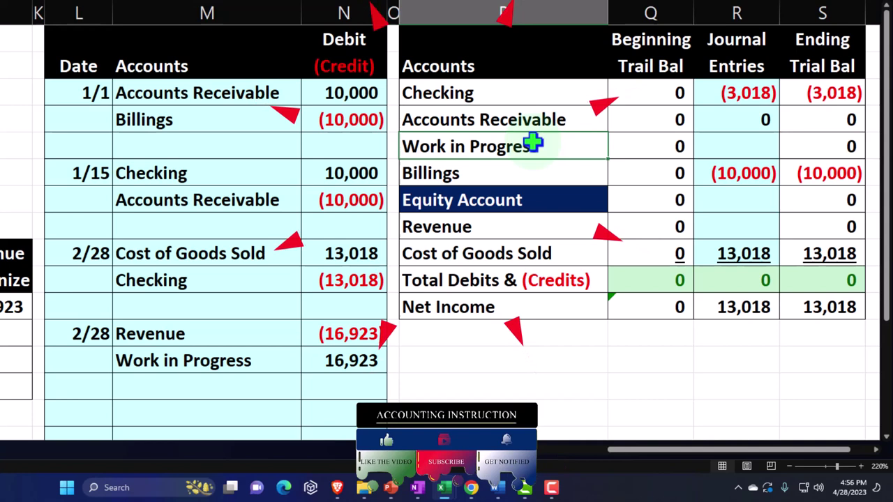
pyautogui.click(540, 173)
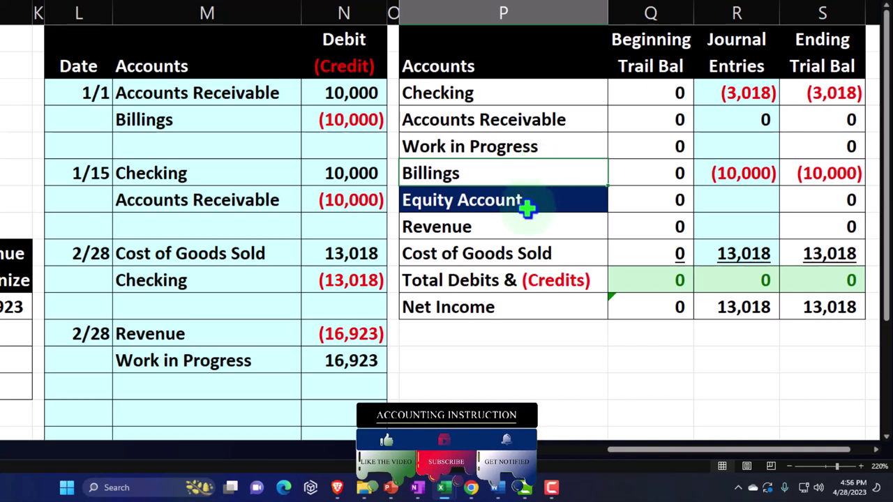
pyautogui.click(726, 220)
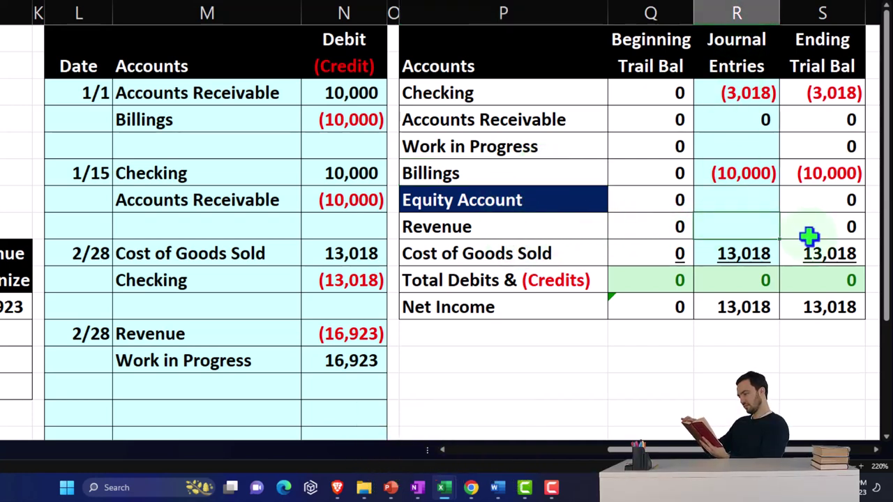
pyautogui.write('=')
# Step: Link the Revenue and Work in Progress journal entries to the 16,923 recognized revenue
pyautogui.press('Left')
pyautogui.press('Left')
pyautogui.press('Left')
pyautogui.press('Left')
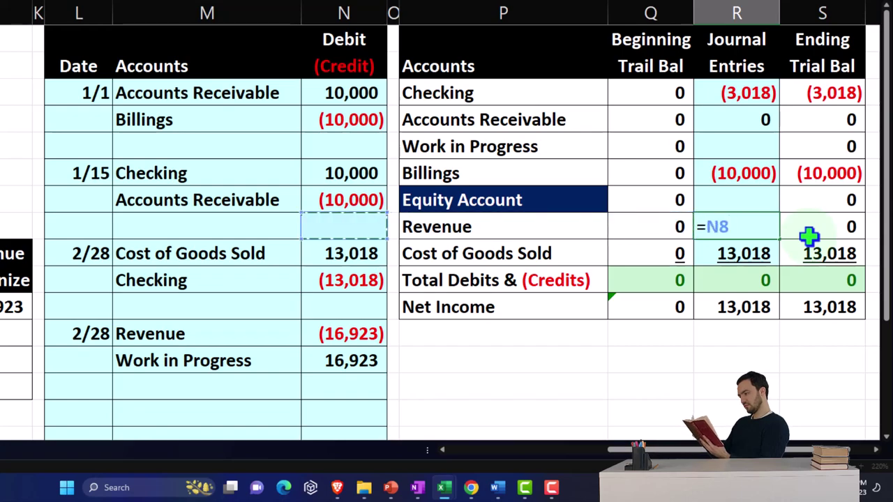
pyautogui.press('Down')
pyautogui.press('Down')
pyautogui.press('Down')
pyautogui.press('Down')
pyautogui.press('Return')
pyautogui.click(809, 238)
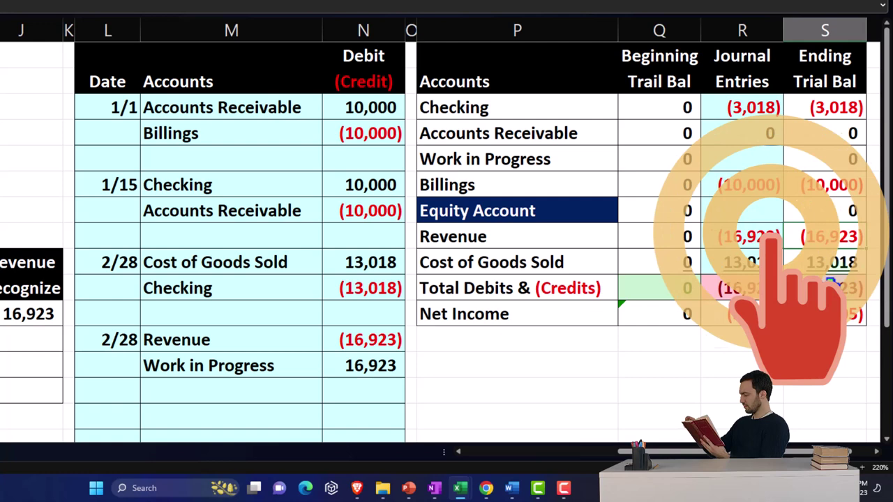
pyautogui.click(760, 159)
pyautogui.write('=')
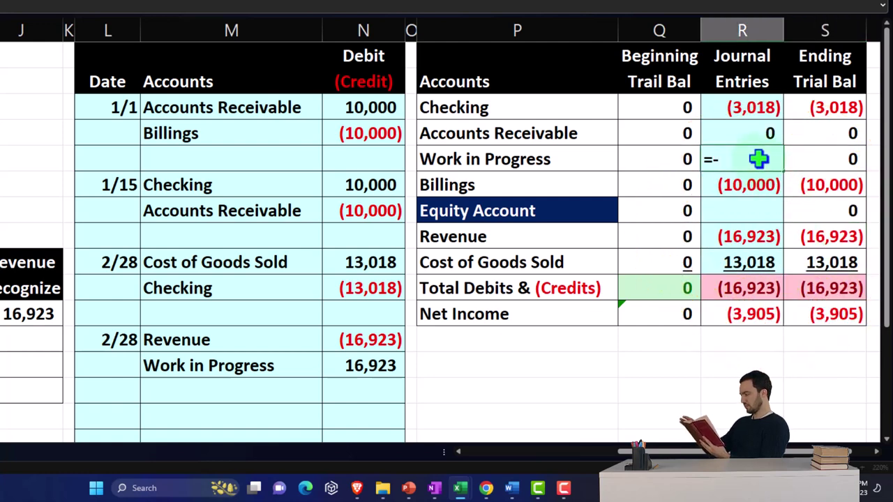
pyautogui.press('Left')
pyautogui.press('Left')
pyautogui.press('Left')
pyautogui.press('Down')
pyautogui.press('Down')
pyautogui.press('Down')
pyautogui.press('Down')
pyautogui.press('Down')
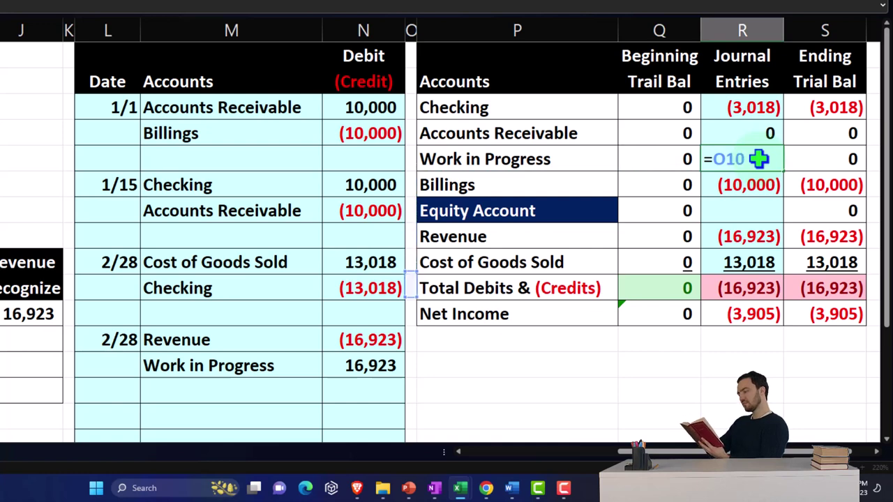
pyautogui.press('Left')
pyautogui.press('Return')
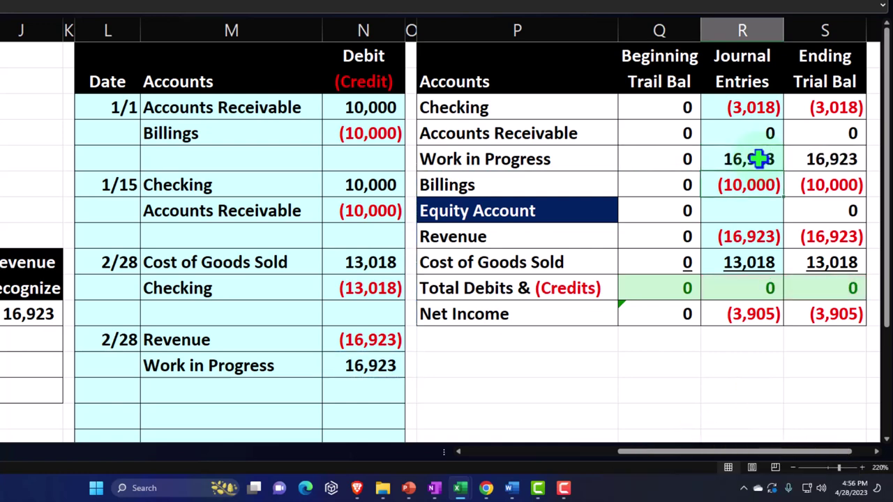
# Step: Add SUM totals for the journal entries and ending trial balance columns, then check Net Income
pyautogui.click(756, 288)
pyautogui.hotkey('alt', '=')
pyautogui.press('Return')
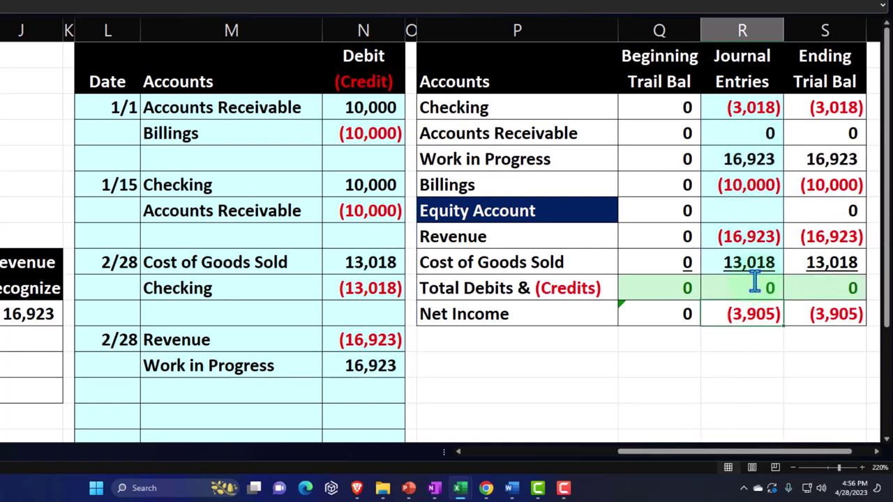
pyautogui.click(802, 288)
pyautogui.hotkey('alt', '=')
pyautogui.press('Return')
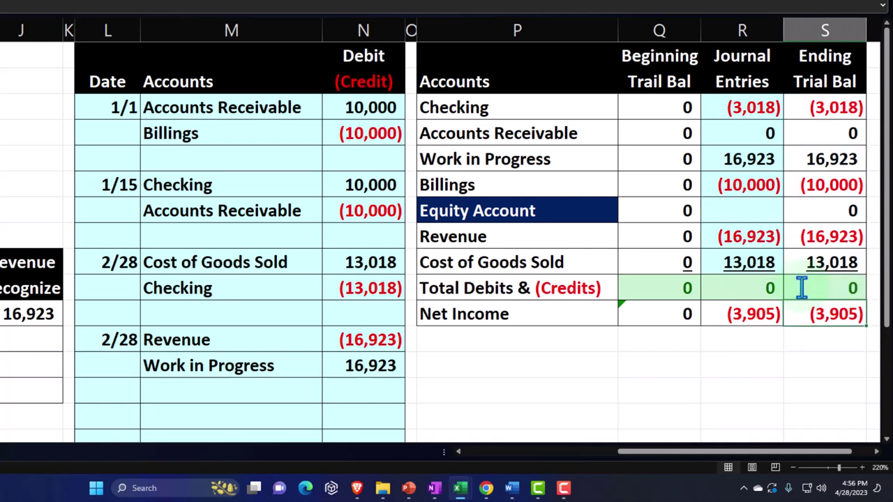
pyautogui.click(809, 242)
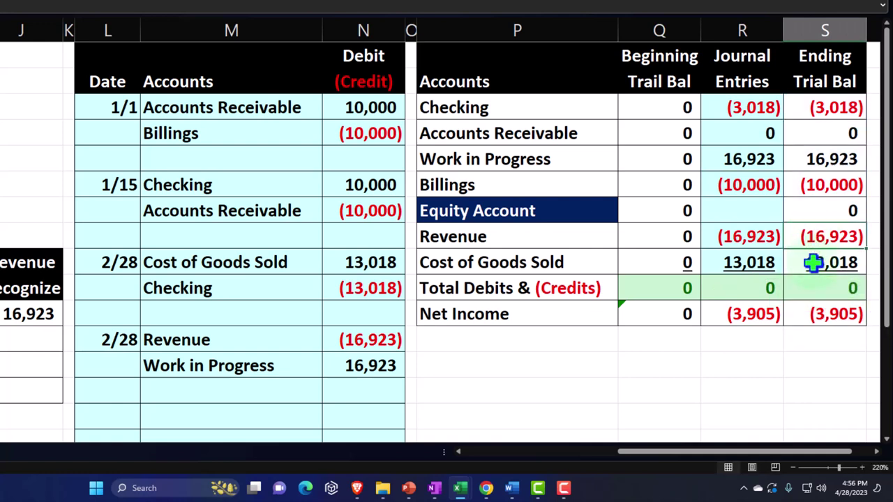
pyautogui.click(827, 321)
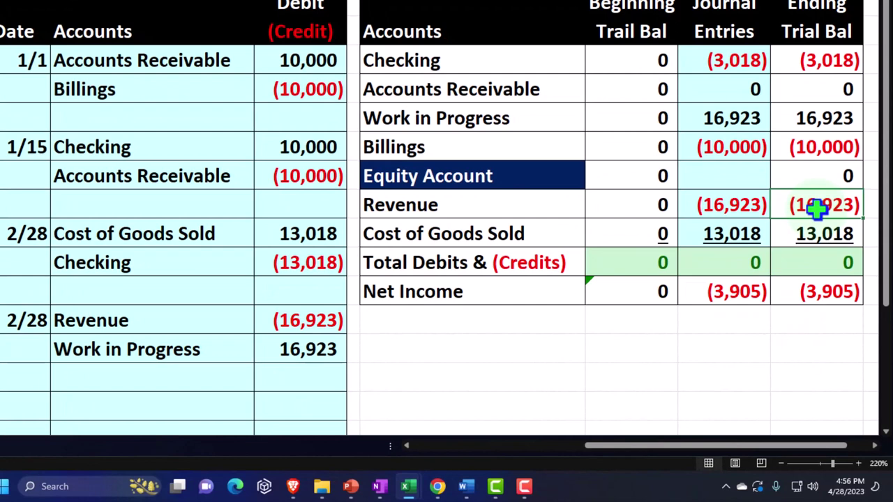
pyautogui.click(812, 296)
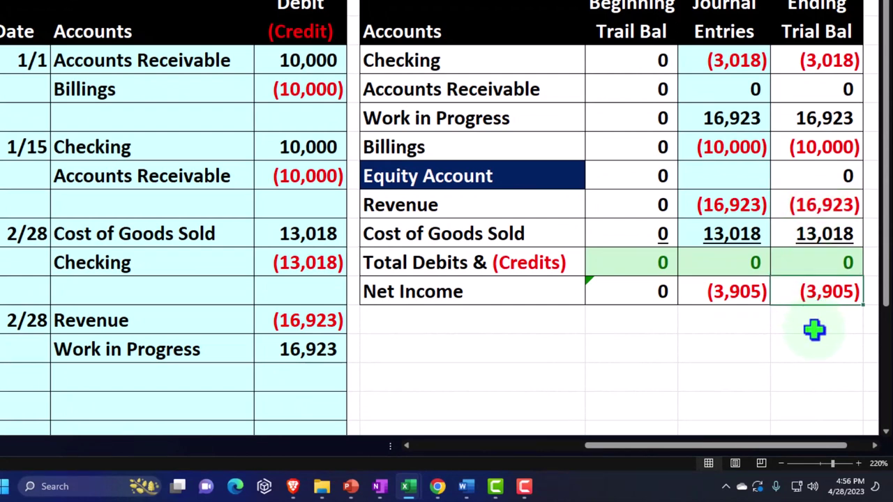
# Step: Give the three Net Income cells the black (1,234) negative number format
pyautogui.hotkey('shift', 'Left')
pyautogui.hotkey('shift', 'Left')
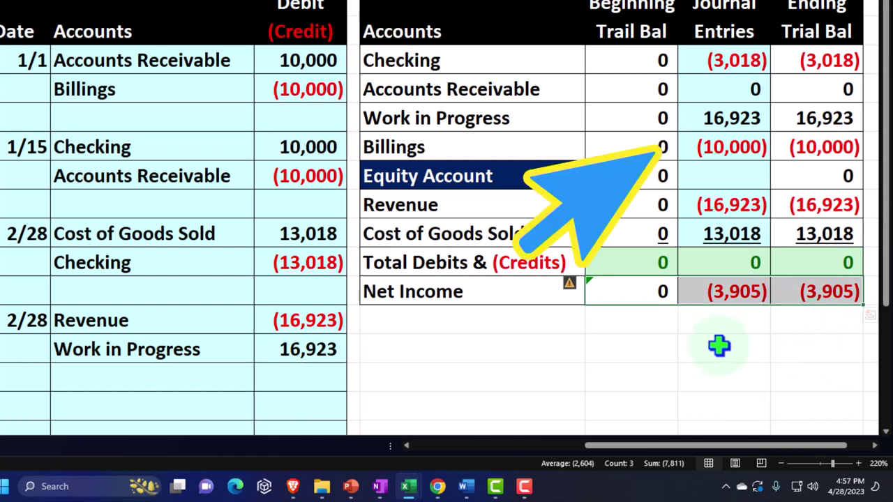
pyautogui.rightClick(659, 293)
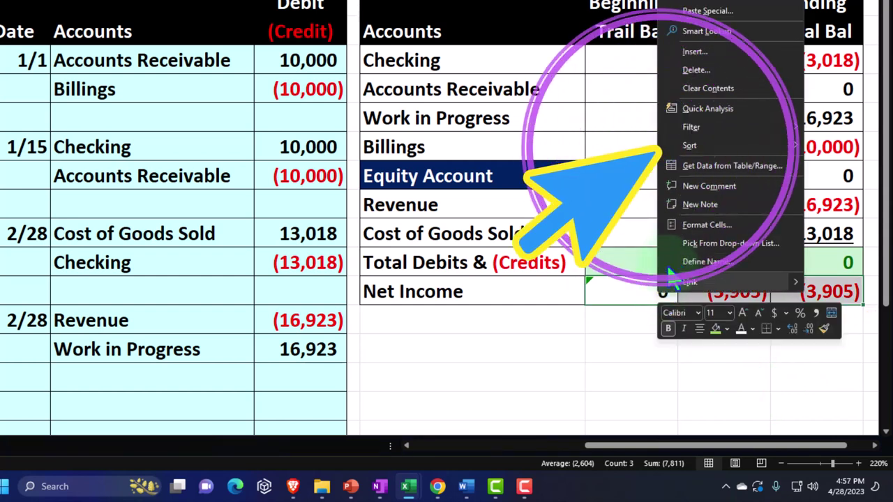
pyautogui.click(707, 225)
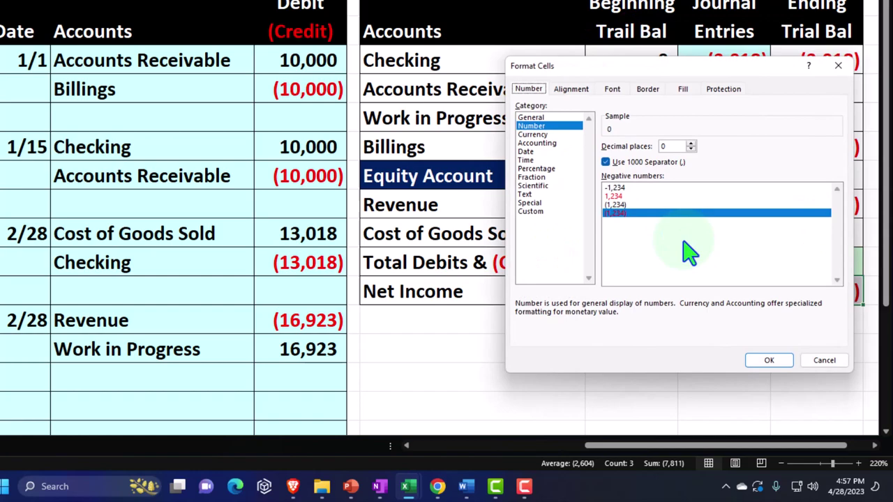
pyautogui.click(631, 206)
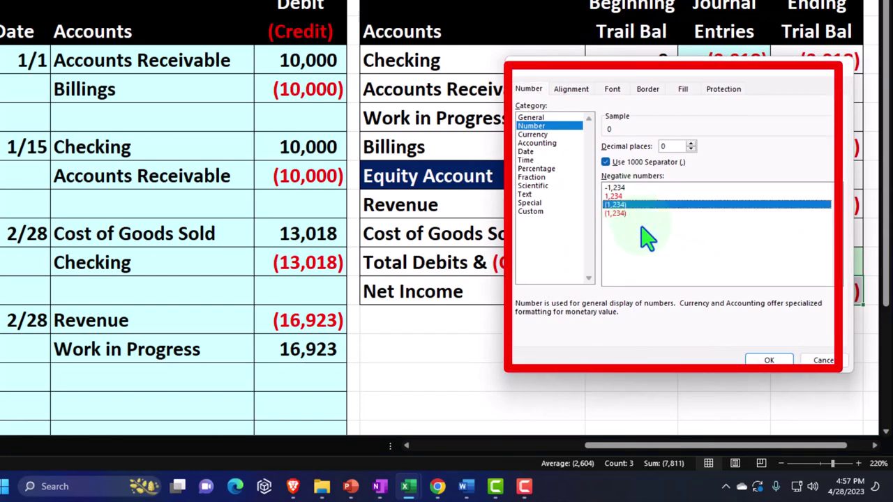
pyautogui.click(769, 361)
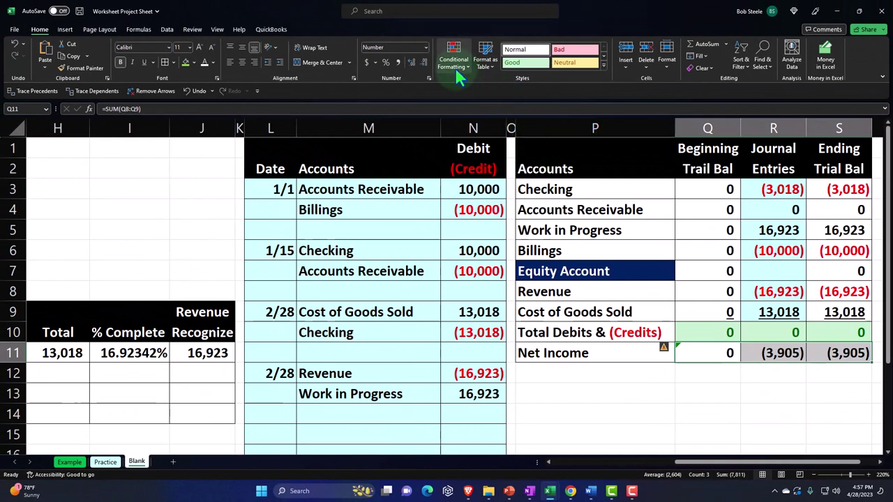
pyautogui.click(455, 67)
pyautogui.moveTo(486, 86)
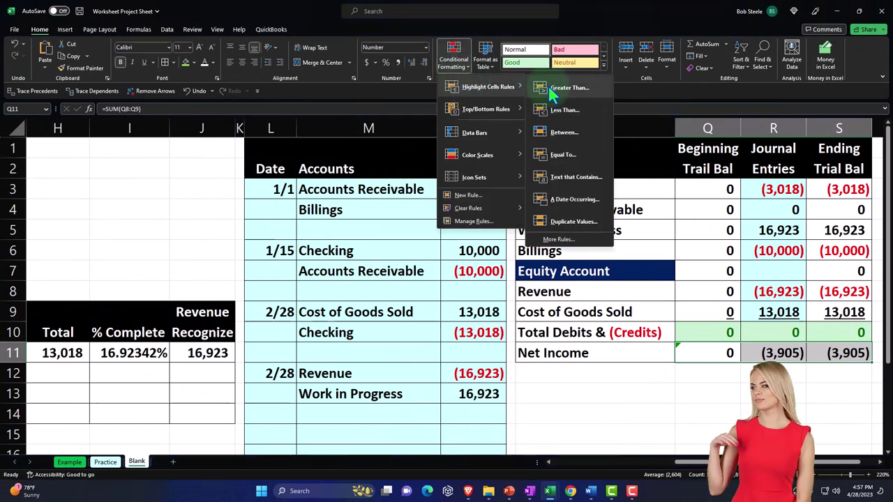
pyautogui.click(548, 86)
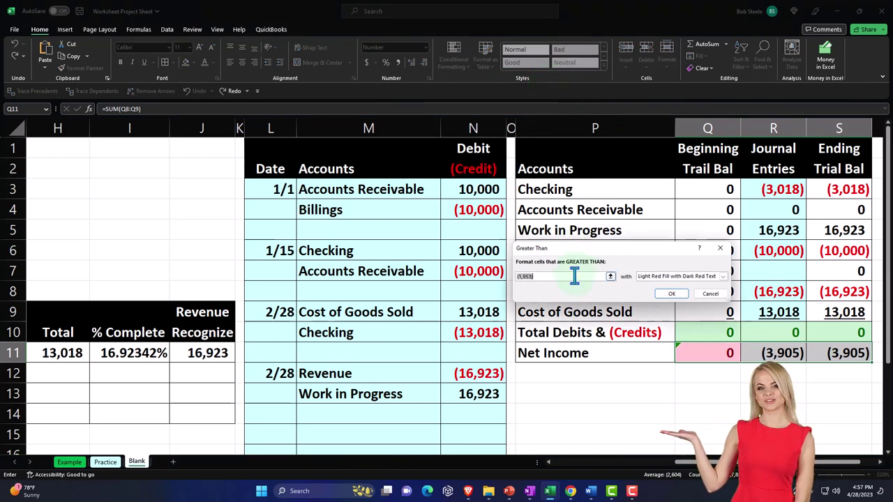
pyautogui.write('0')
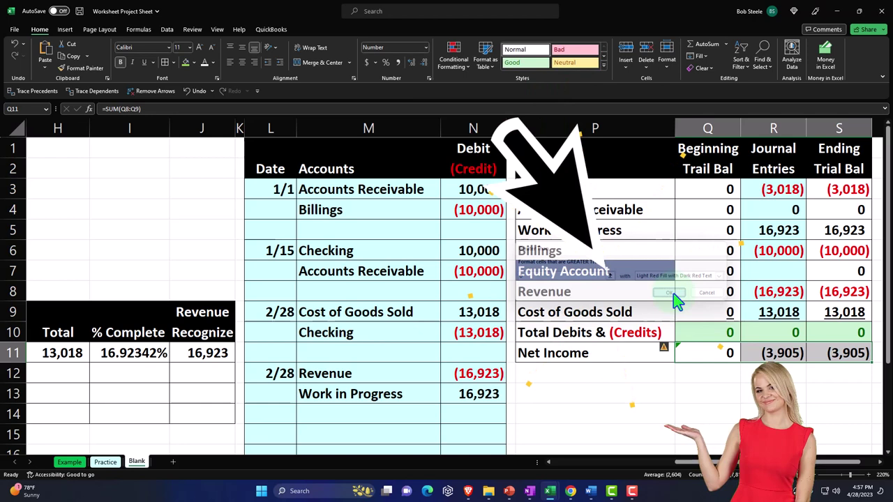
pyautogui.click(455, 65)
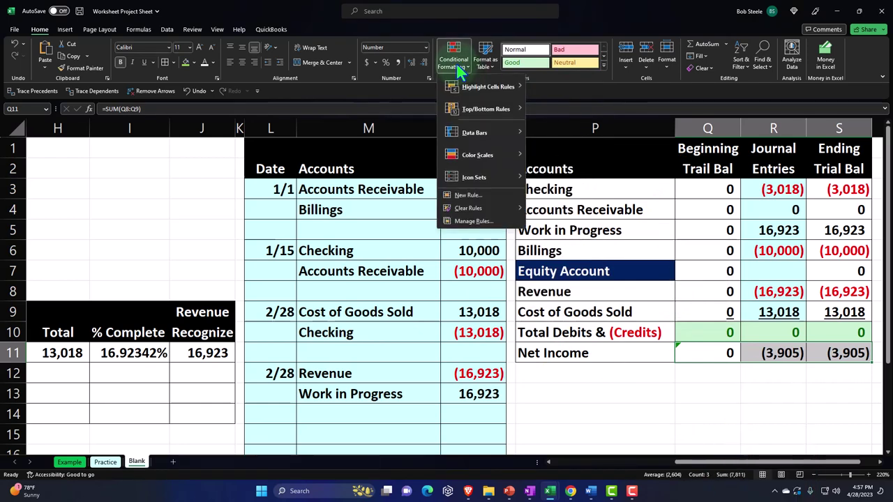
pyautogui.moveTo(486, 86)
pyautogui.click(534, 105)
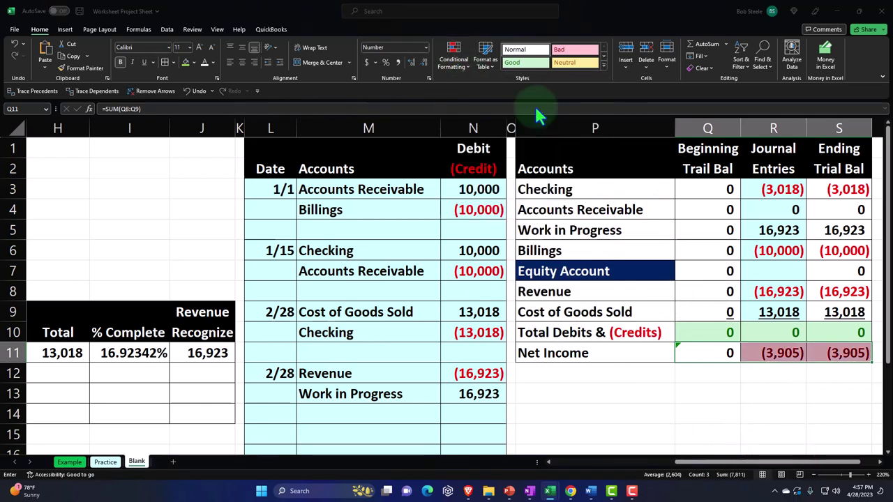
pyautogui.write('0')
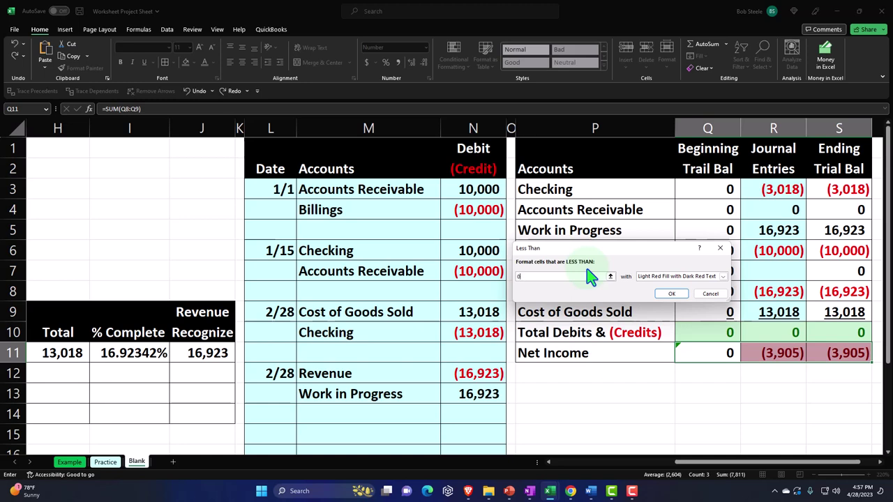
pyautogui.click(718, 277)
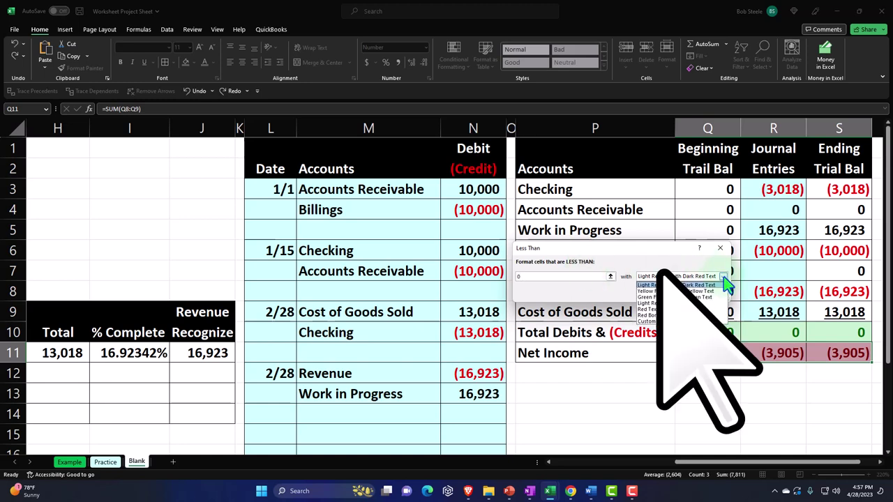
pyautogui.click(712, 301)
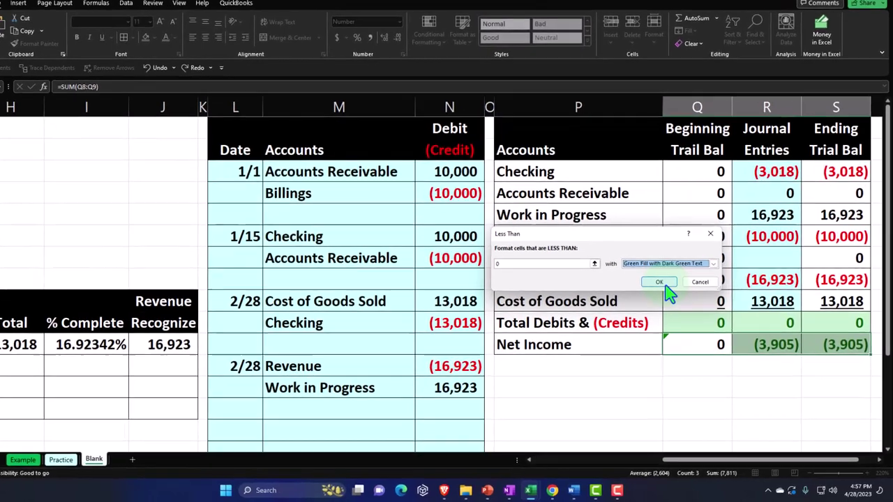
pyautogui.click(665, 285)
pyautogui.click(710, 366)
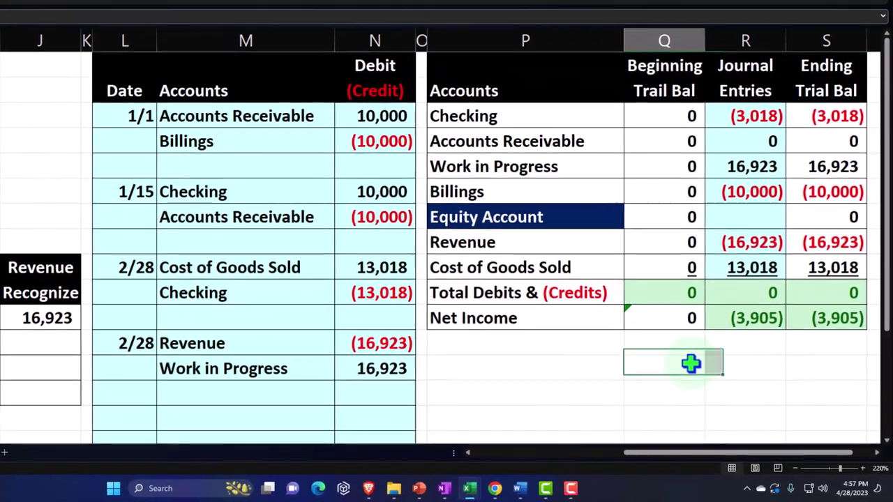
pyautogui.click(748, 317)
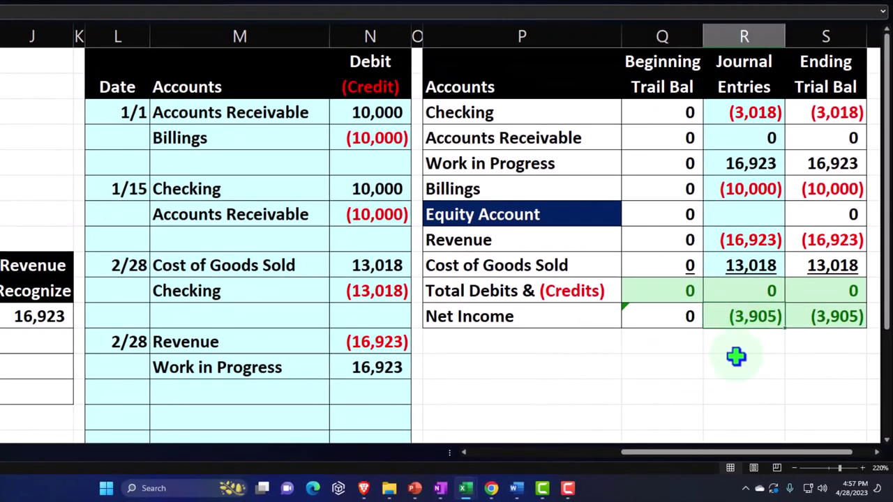
pyautogui.write('-2')
pyautogui.press('Return')
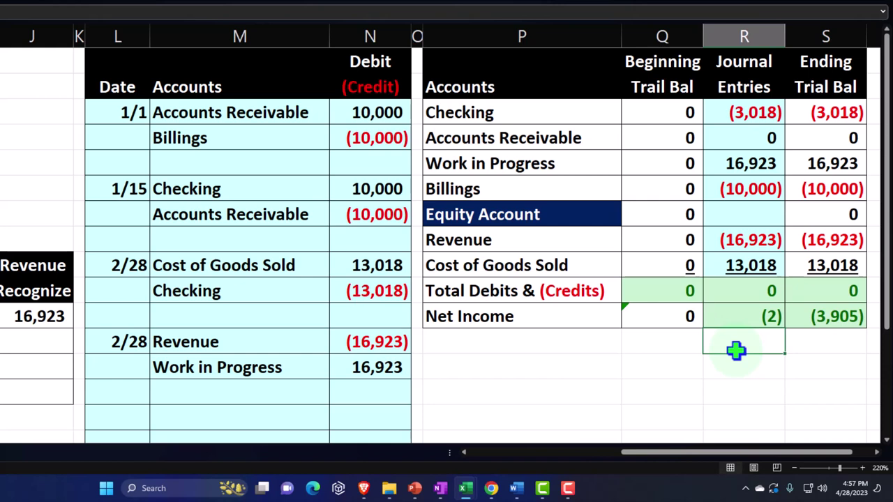
pyautogui.write('3')
pyautogui.press('Return')
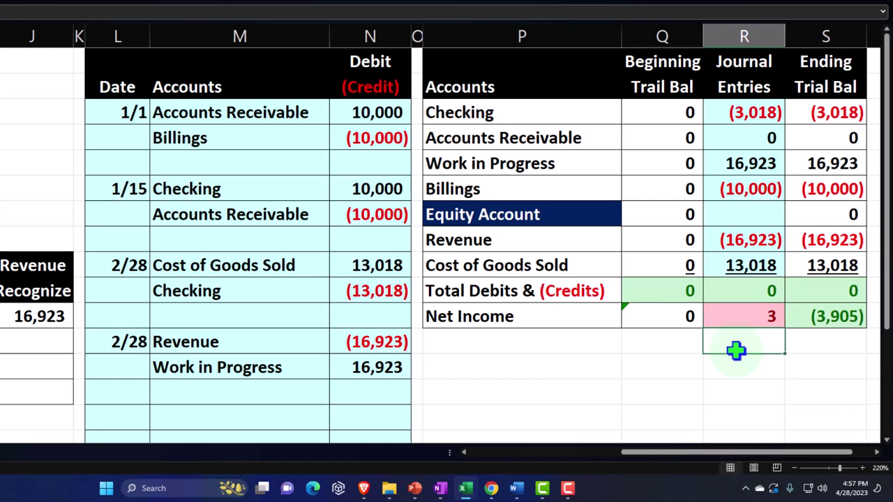
pyautogui.hotkey('ctrl', 'z')
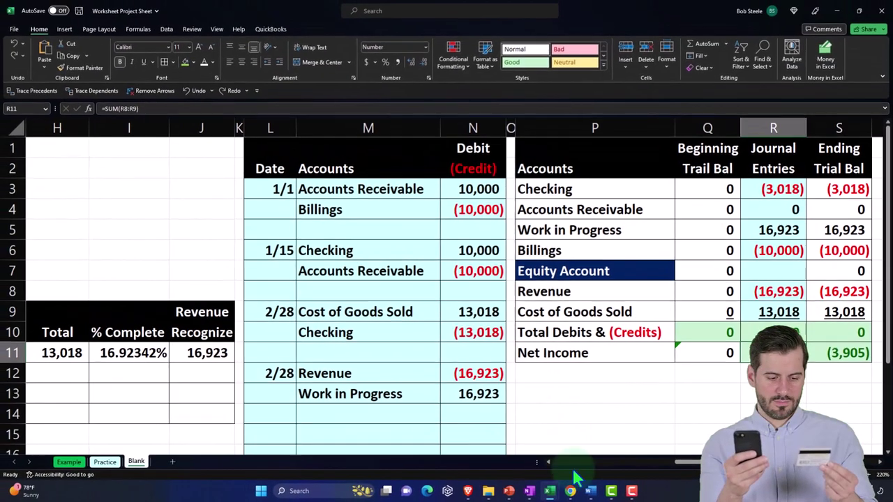
# Step: Open Customer 2 from Sales > Customers and scroll to its Transaction List
pyautogui.click(571, 488)
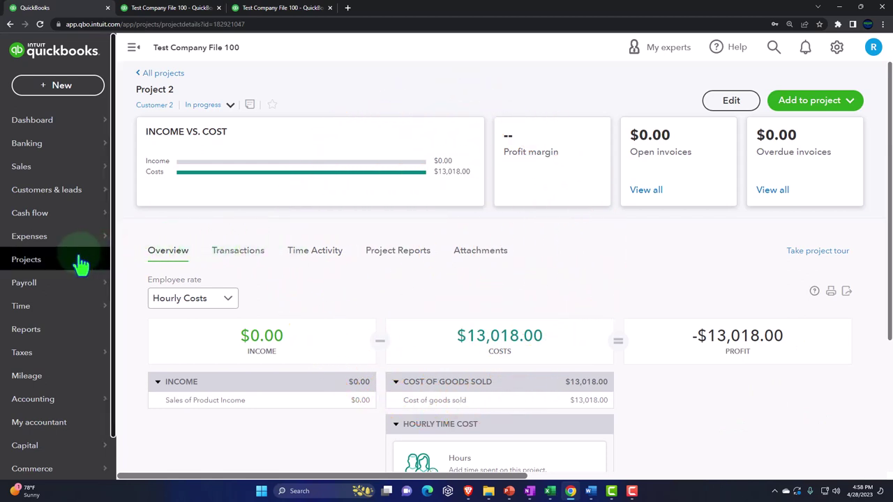
pyautogui.moveTo(21, 166)
pyautogui.click(41, 173)
pyautogui.click(430, 122)
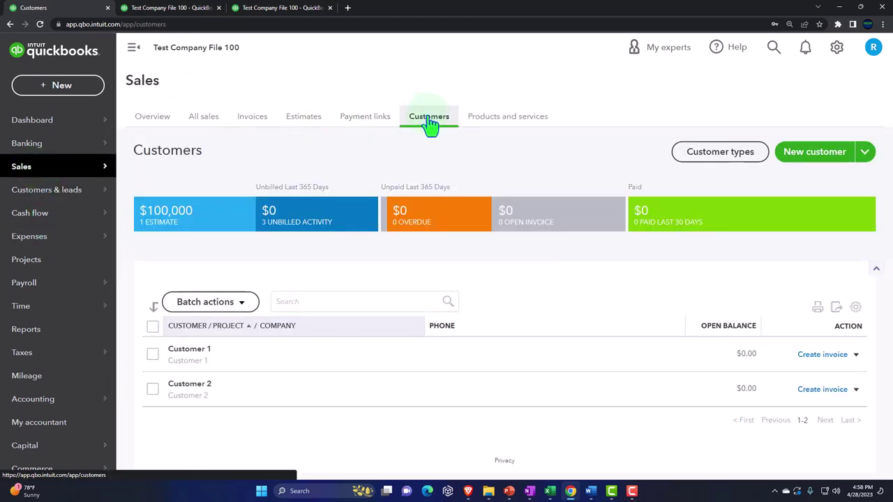
pyautogui.click(181, 388)
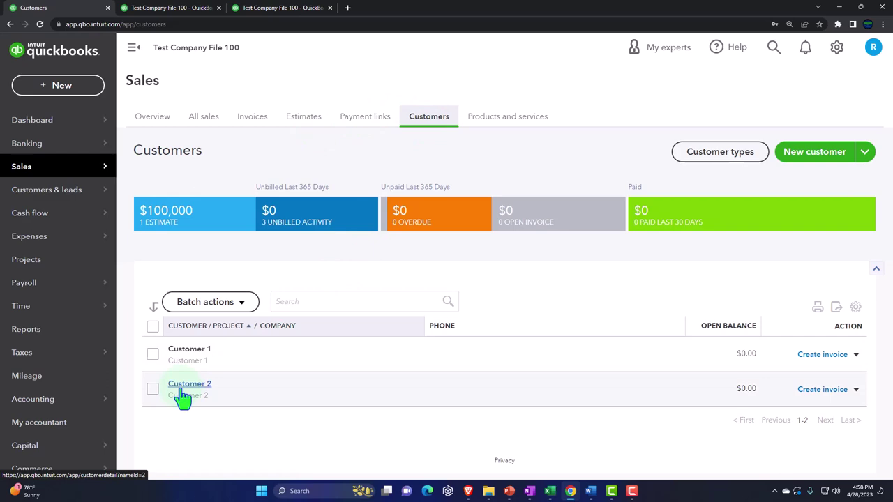
pyautogui.scroll(-3, 338, 358)
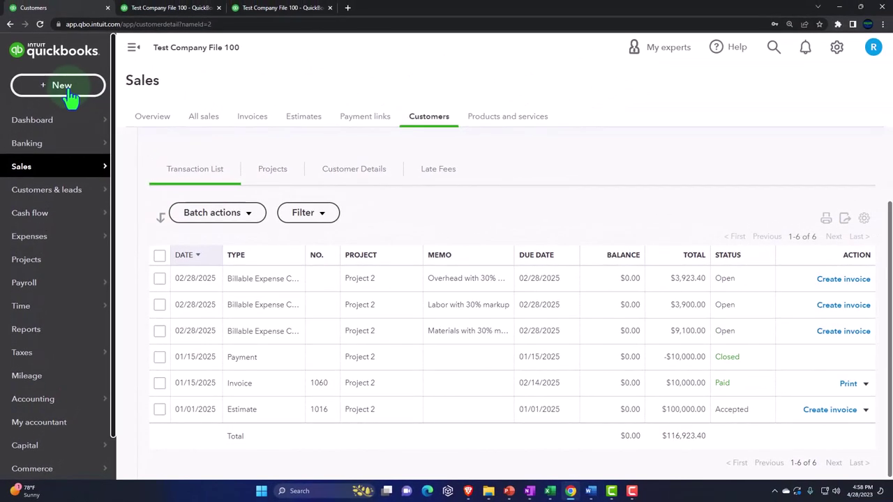
# Step: Start a new invoice billed to Customer 2:Project 2
pyautogui.click(71, 92)
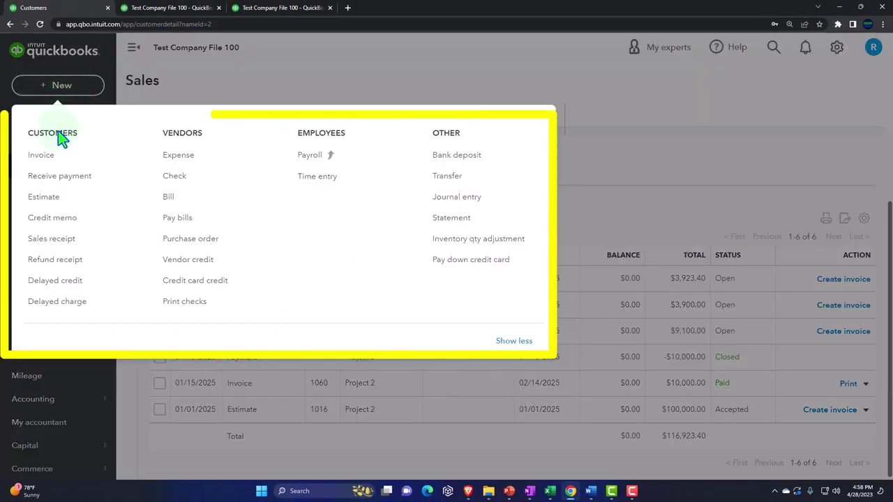
pyautogui.click(43, 156)
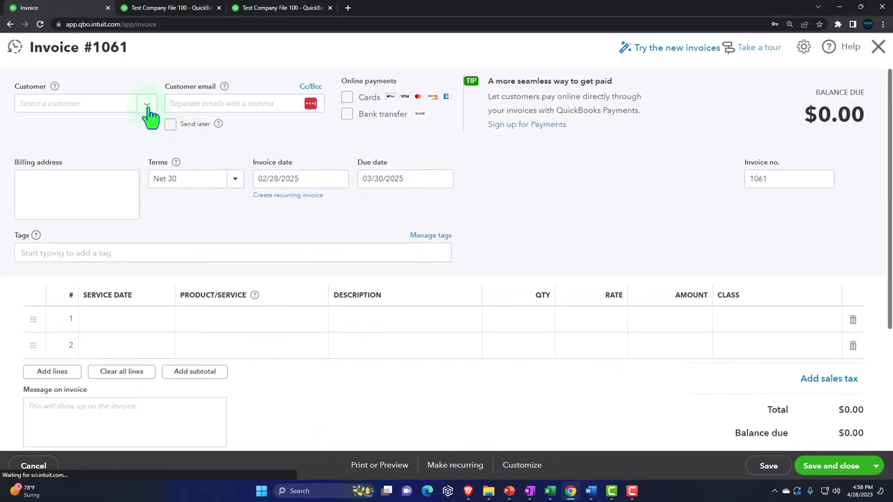
pyautogui.click(146, 106)
pyautogui.click(75, 237)
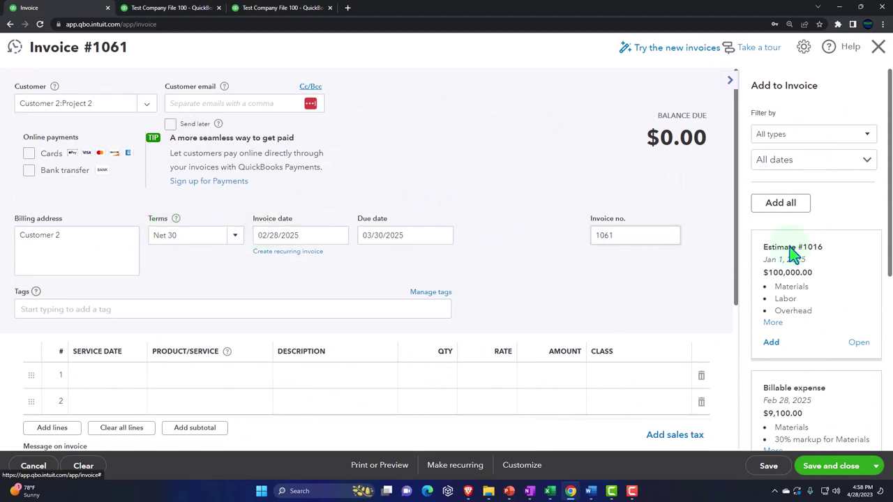
pyautogui.scroll(-1, 830, 247)
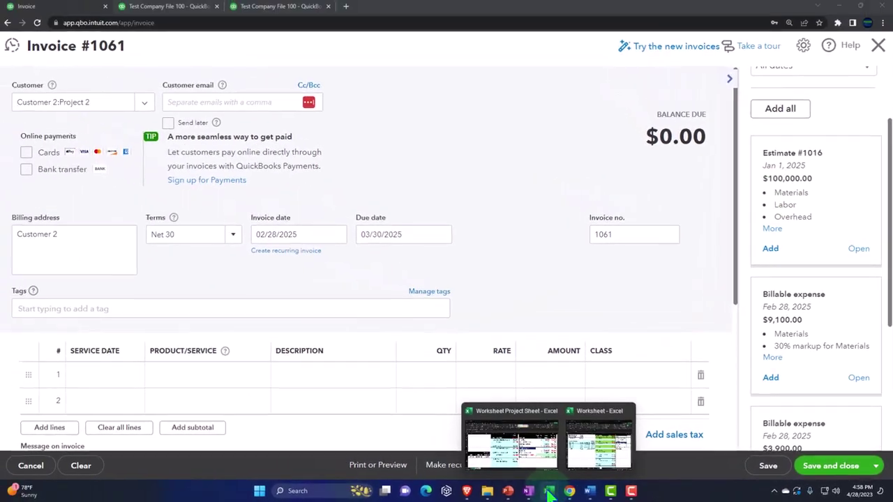
# Step: Compare against the Excel worksheet, browse the Add to Invoice items, and close the invoice unsaved
pyautogui.moveTo(478, 488)
pyautogui.click(515, 444)
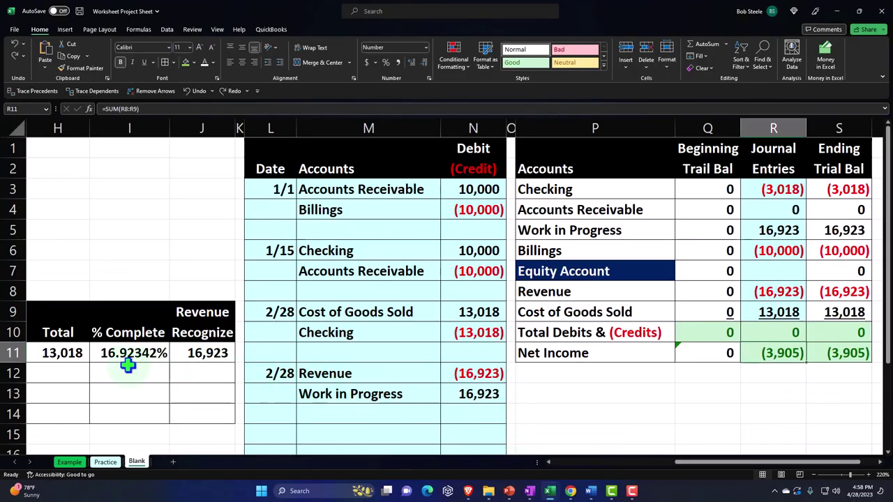
pyautogui.click(835, 11)
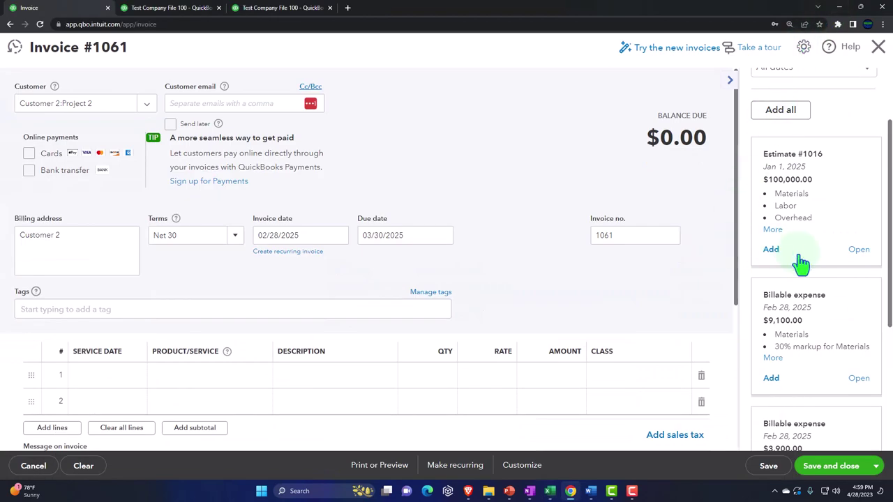
pyautogui.scroll(3, 801, 263)
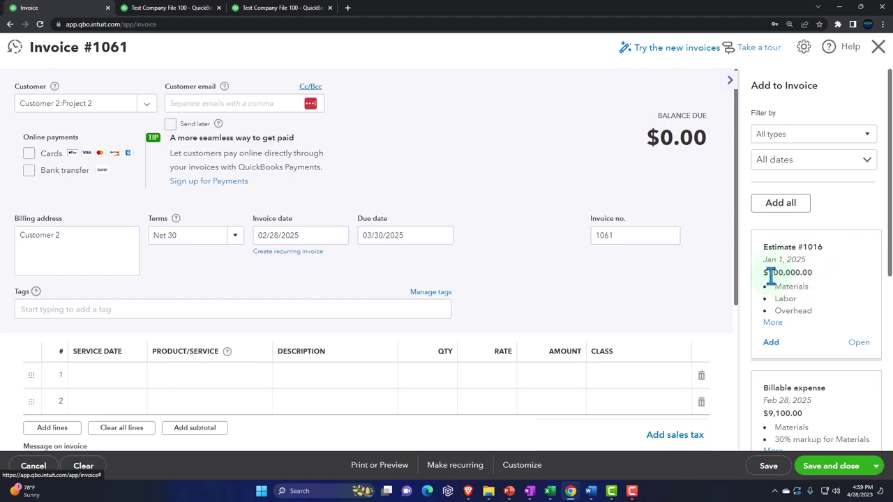
pyautogui.scroll(-2, 792, 282)
pyautogui.scroll(-2, 792, 283)
pyautogui.scroll(-1, 792, 283)
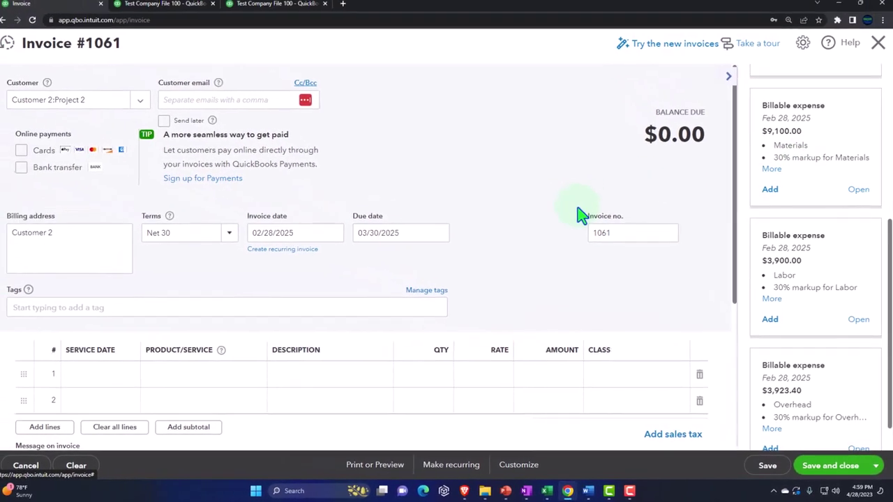
pyautogui.click(878, 44)
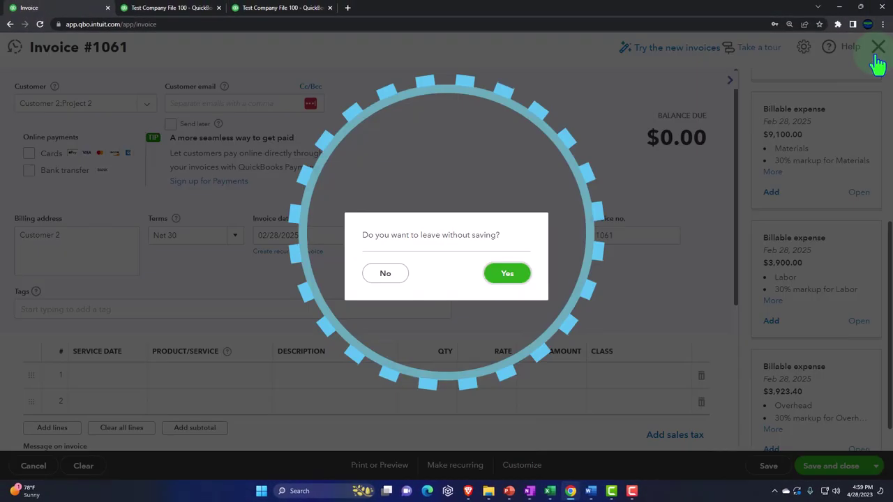
# Step: Discard the unsaved invoice and open Project 2's details
pyautogui.click(523, 278)
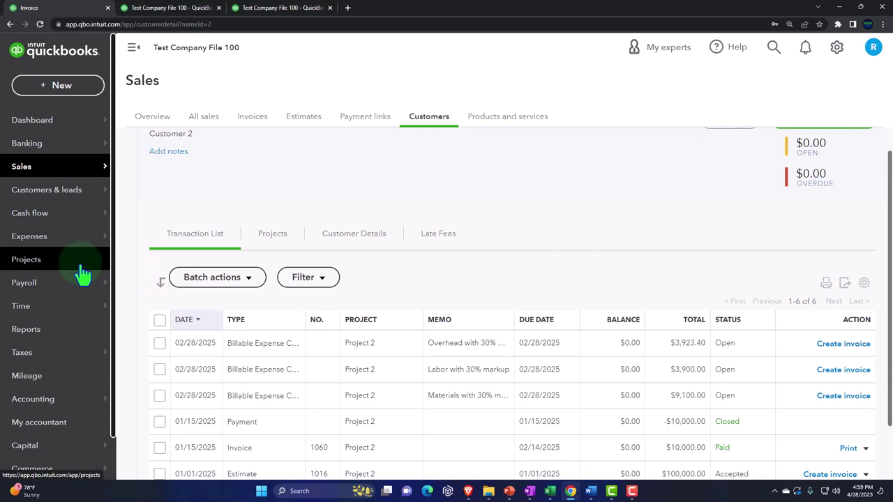
pyautogui.click(61, 269)
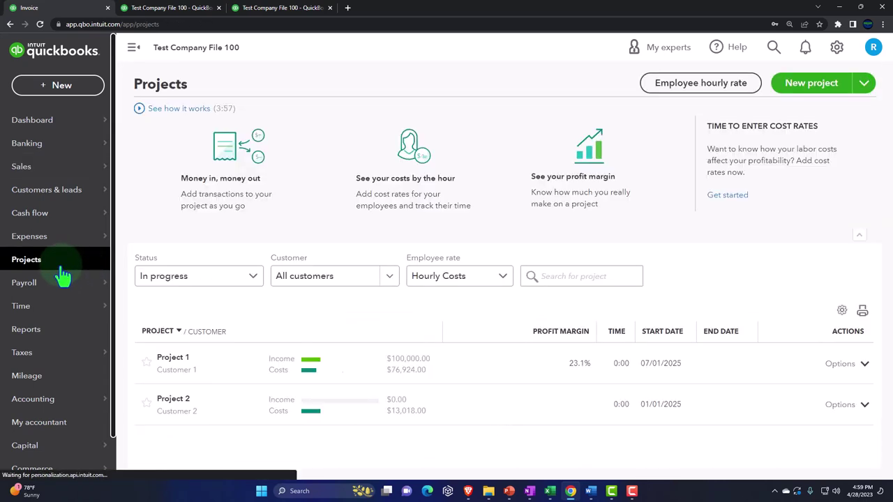
pyautogui.click(176, 402)
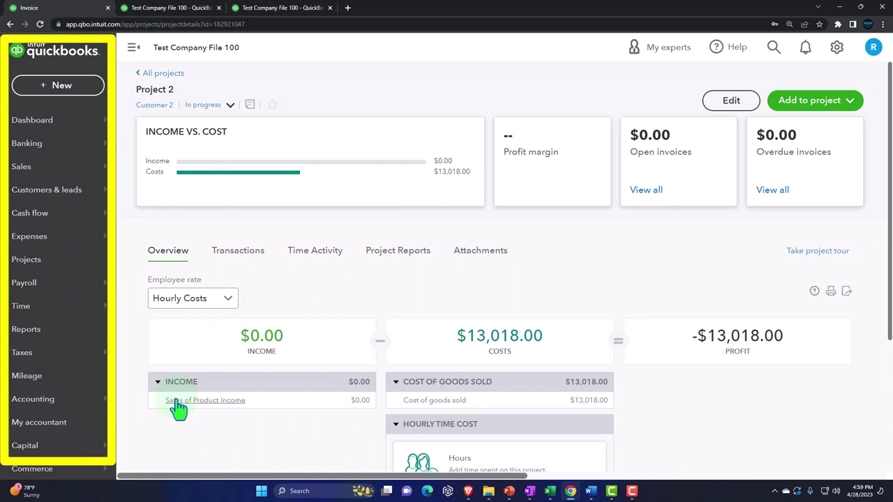
pyautogui.scroll(-1, 194, 386)
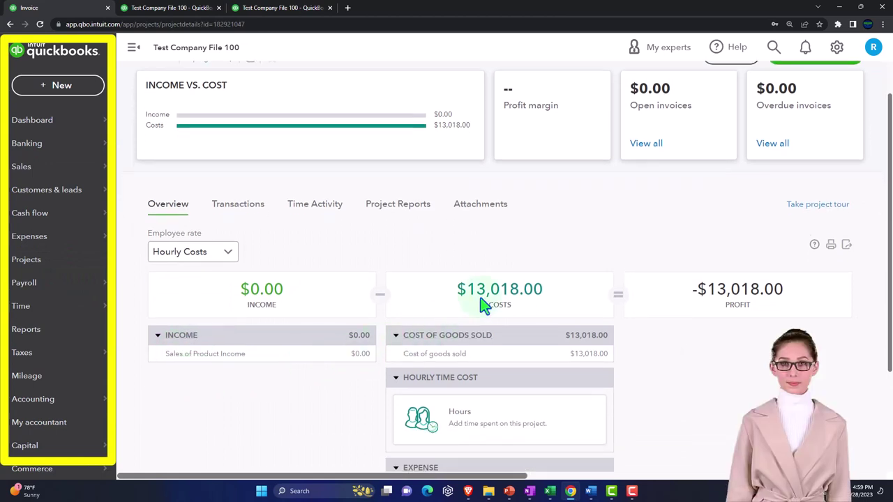
pyautogui.scroll(-2, 500, 297)
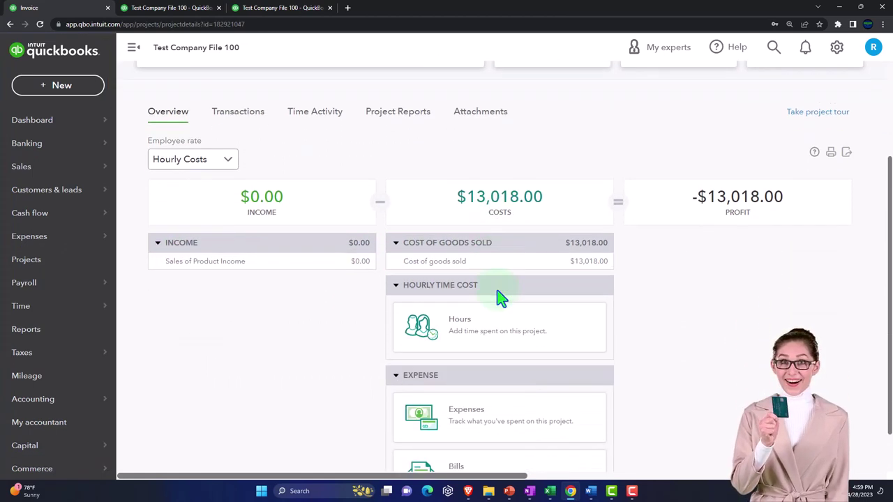
# Step: Review the $7,000 materials expense behind Project 2's $13,018 cost of goods sold, then return to Excel
pyautogui.click(421, 261)
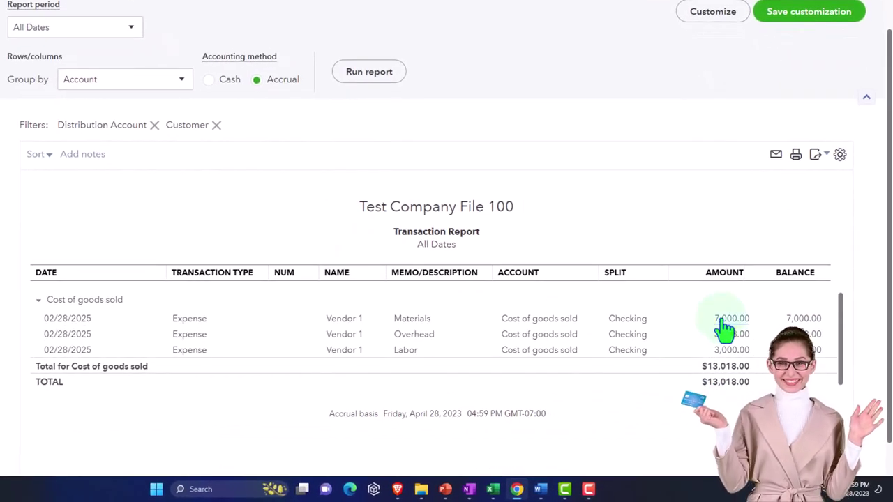
pyautogui.click(726, 322)
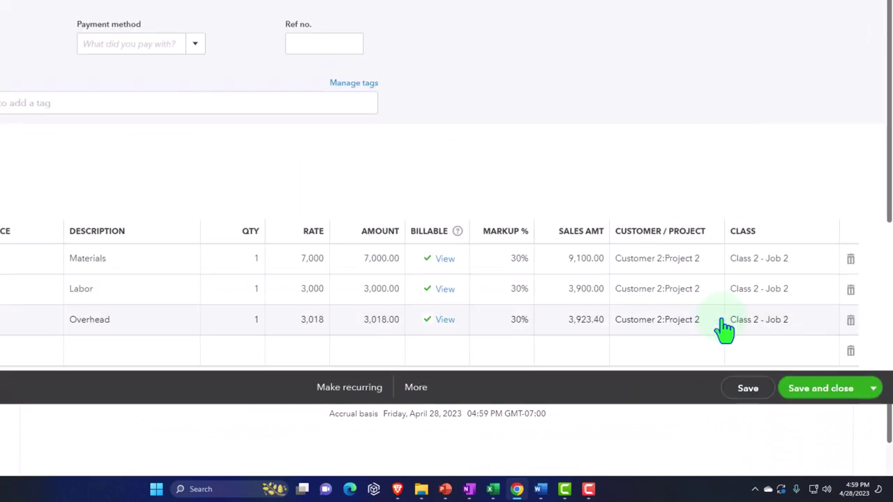
pyautogui.scroll(-1, 688, 323)
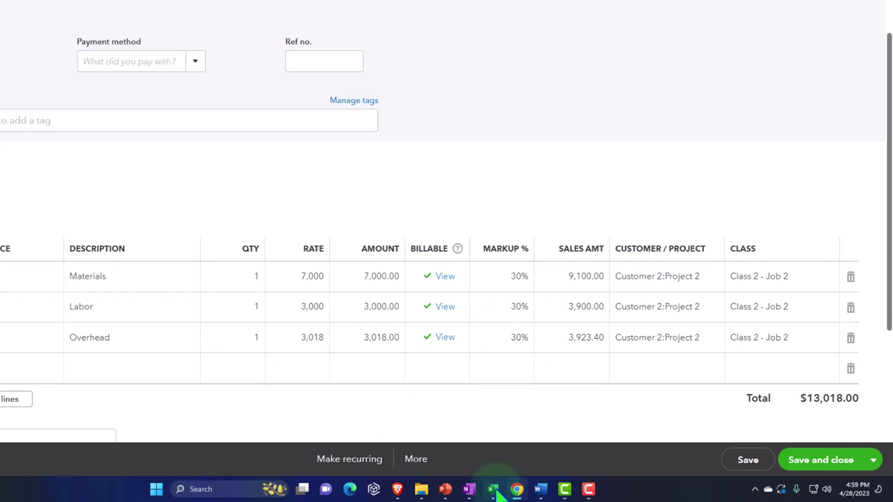
pyautogui.moveTo(492, 489)
pyautogui.click(477, 460)
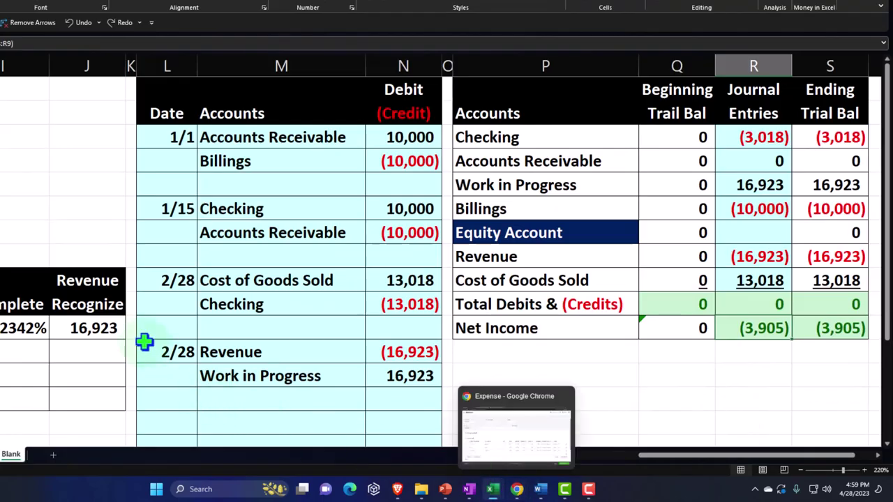
# Step: Check Month 2's 7,000 materials cost and 16,923 revenue recognized in the job progress table
pyautogui.click(104, 335)
pyautogui.hscroll(-5, 105, 335)
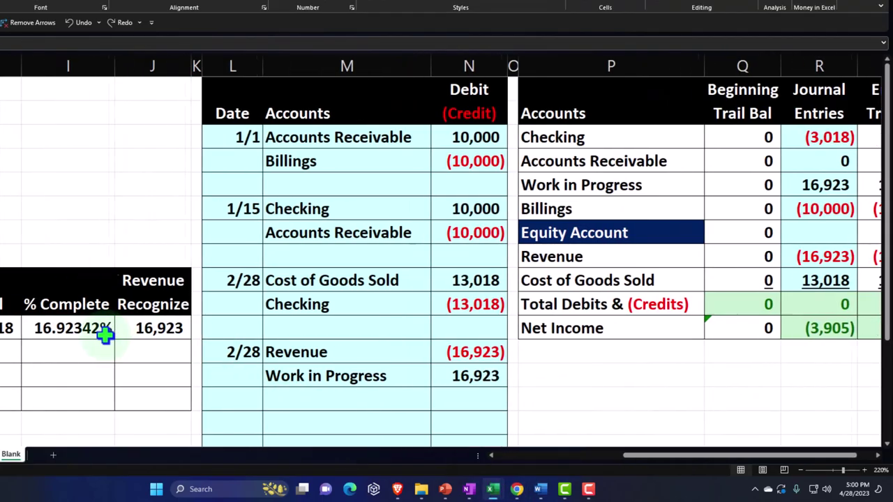
pyautogui.hscroll(-2, 104, 335)
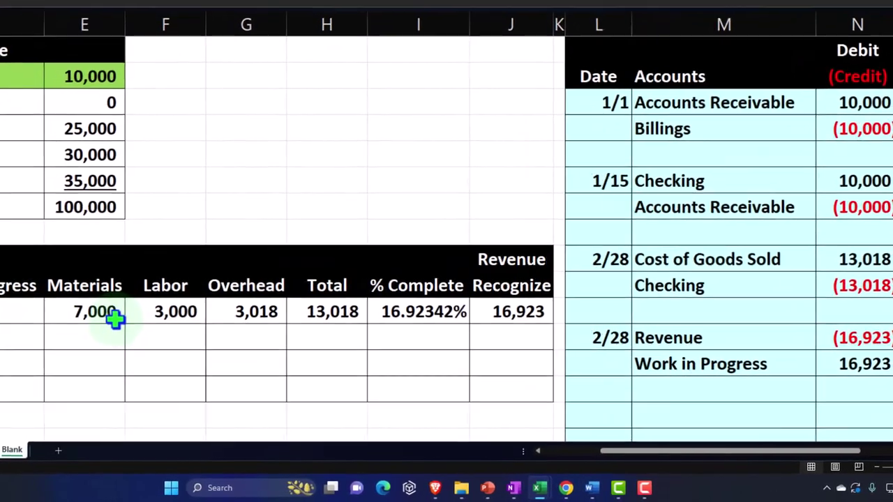
pyautogui.press('Home')
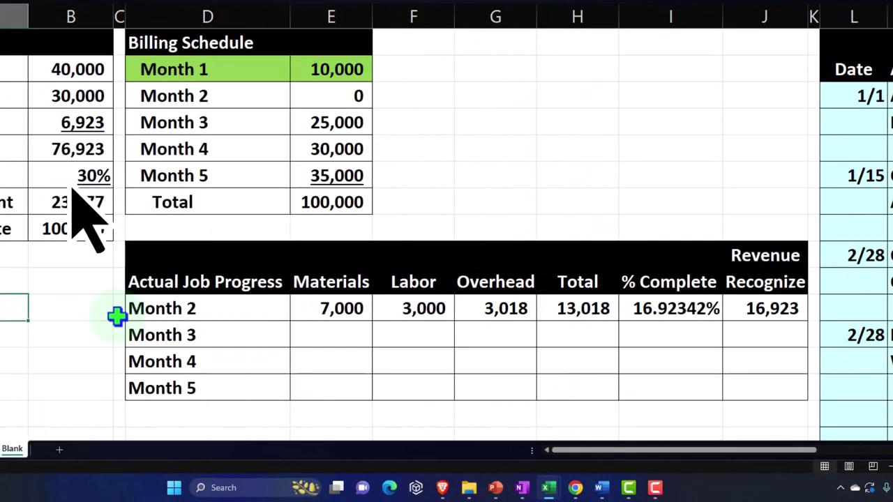
pyautogui.click(337, 313)
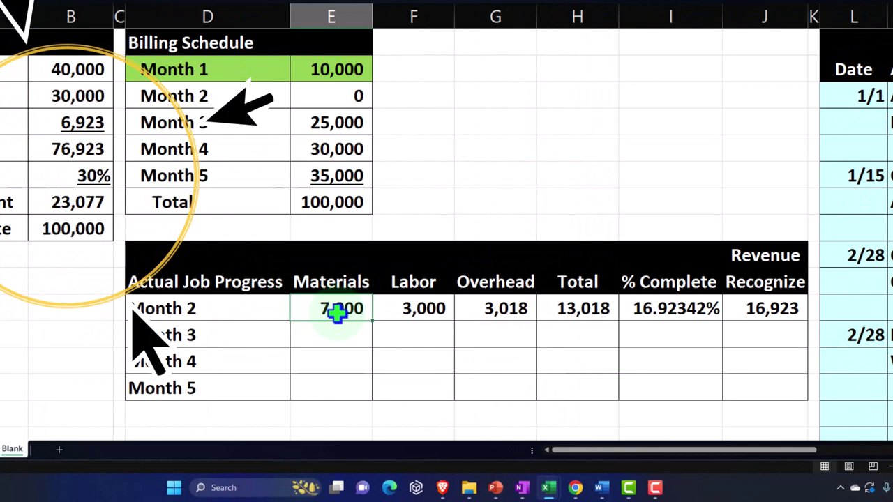
pyautogui.press('Down')
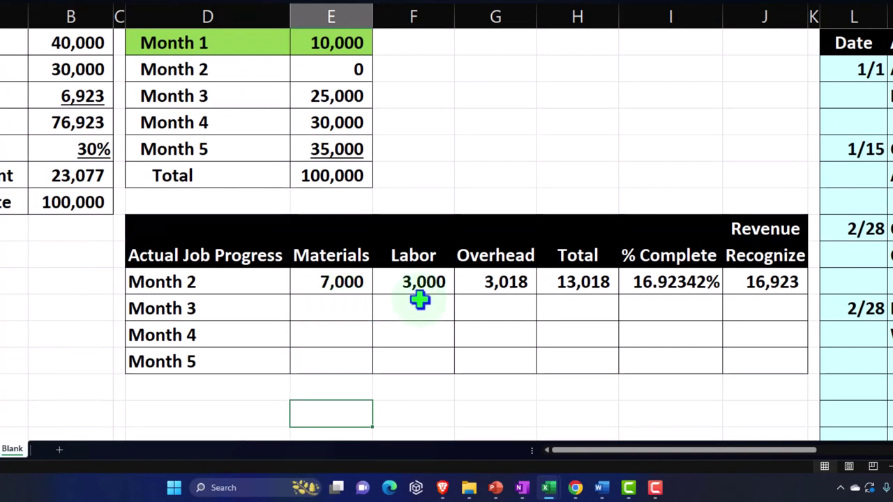
pyautogui.click(773, 286)
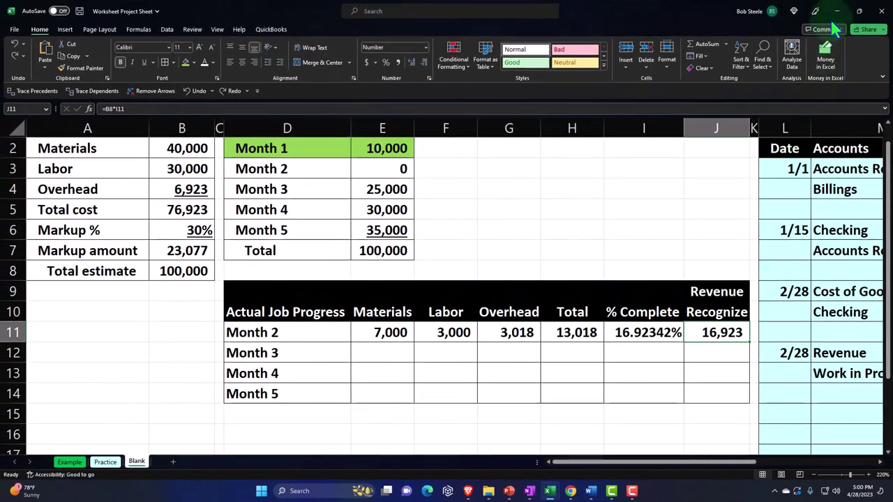
# Step: Close the expense and start a new invoice for Project 2
pyautogui.click(836, 12)
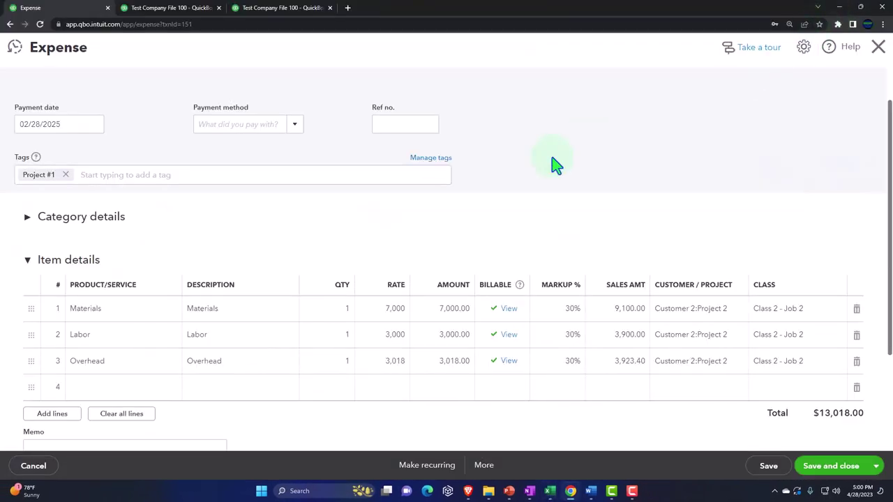
pyautogui.click(877, 47)
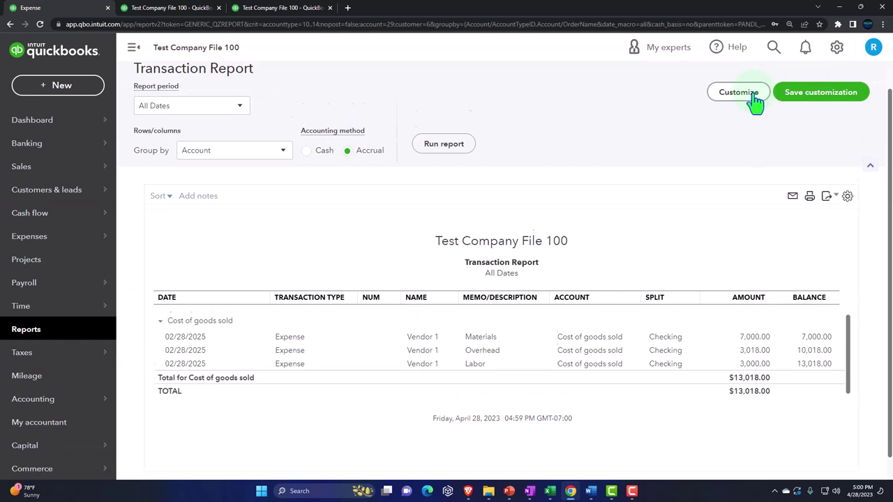
pyautogui.click(35, 337)
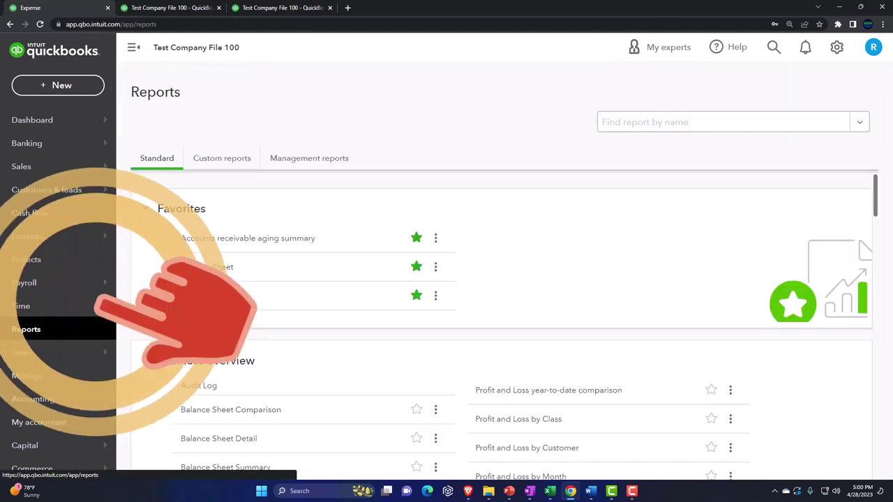
pyautogui.moveTo(21, 305)
pyautogui.click(28, 263)
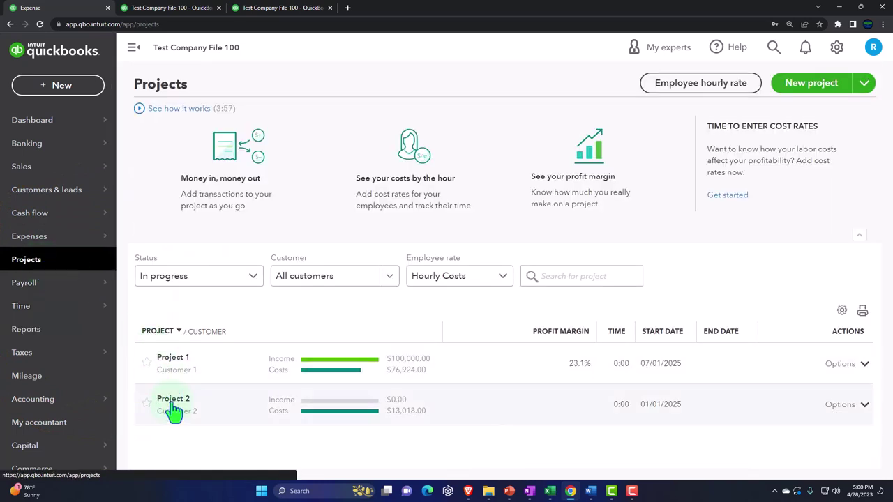
pyautogui.click(173, 403)
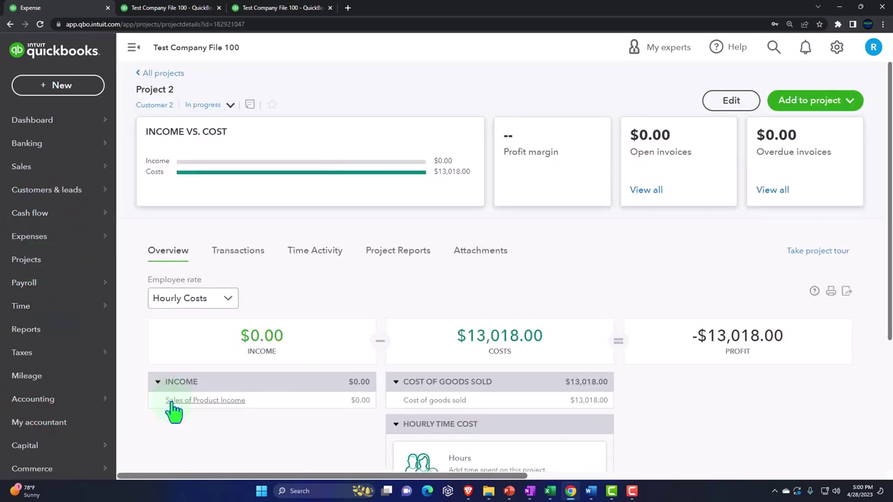
pyautogui.click(852, 105)
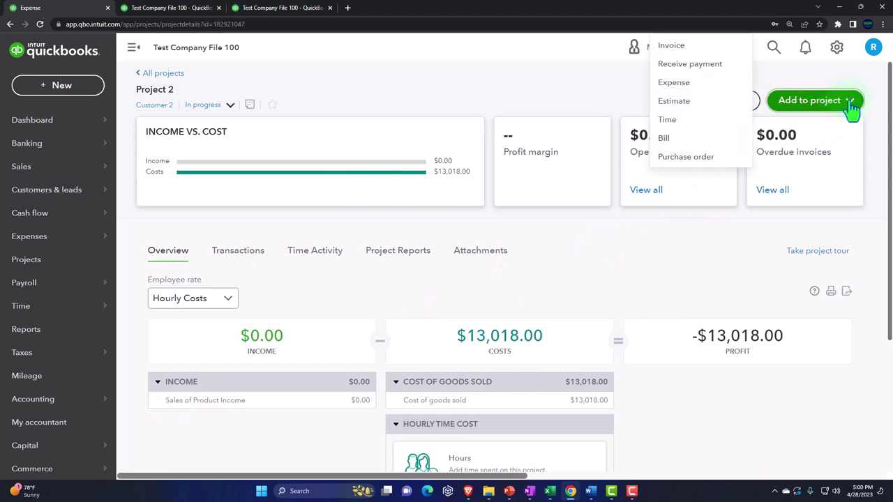
pyautogui.click(673, 46)
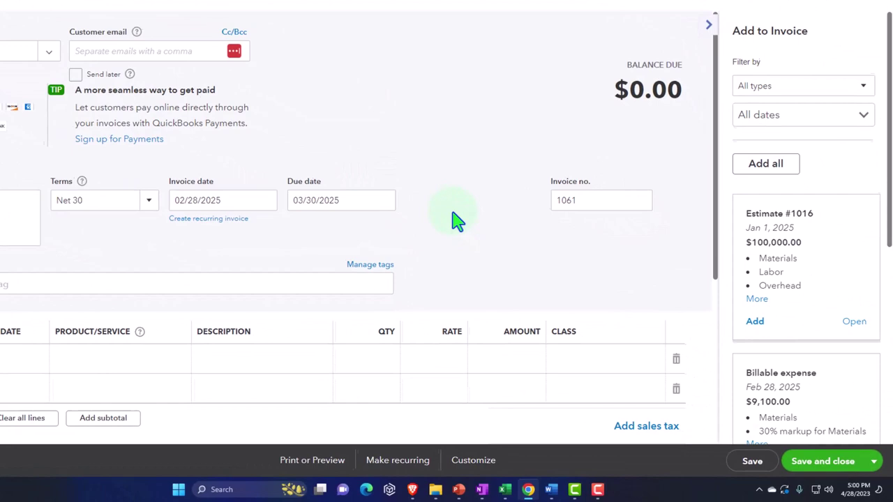
# Step: Add Project 2's three billable expenses with 30% markups to invoice 1061
pyautogui.scroll(-1, 828, 230)
pyautogui.scroll(-2, 780, 246)
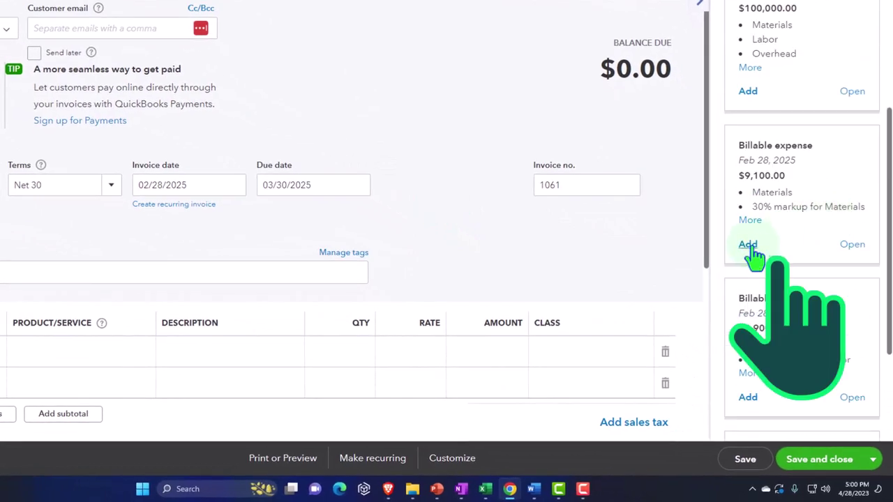
pyautogui.click(748, 244)
pyautogui.click(749, 243)
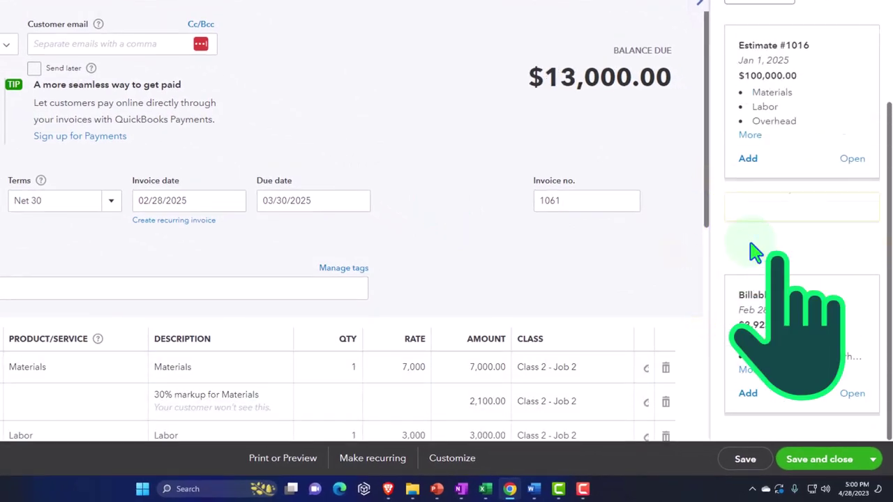
pyautogui.click(748, 394)
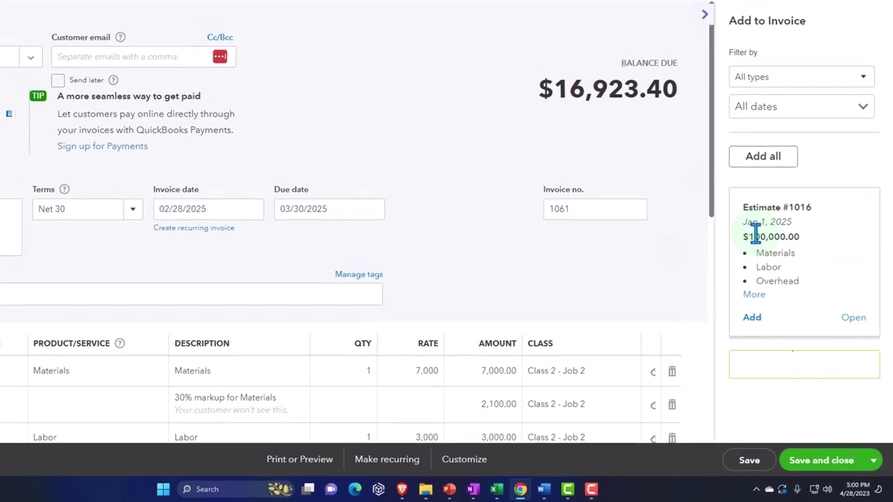
pyautogui.click(730, 81)
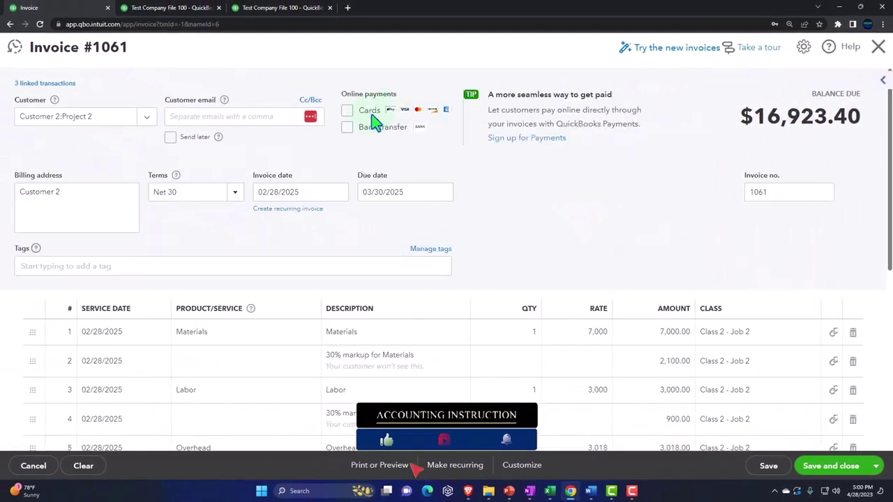
# Step: Review invoice 1061's lines, keeping Materials on the first line, totaling $16,923.40
pyautogui.press('Tab')
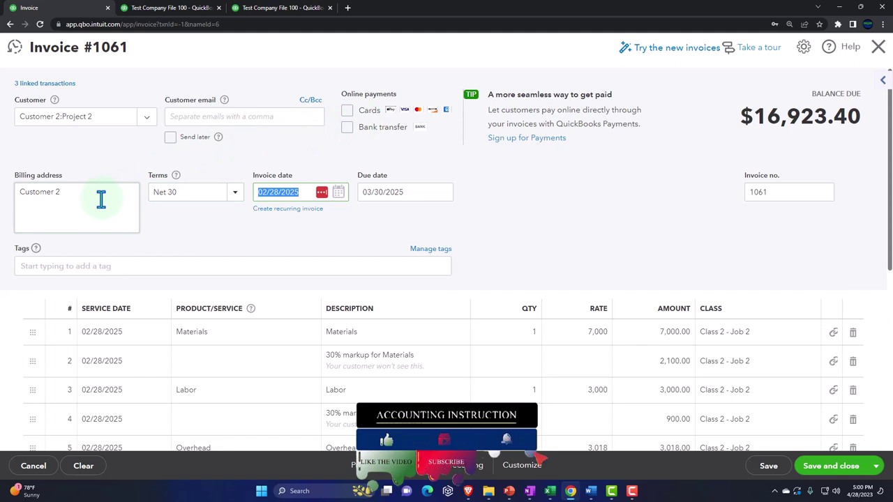
pyautogui.press('Tab')
pyautogui.press('Tab')
pyautogui.press('Tab')
pyautogui.press('Tab')
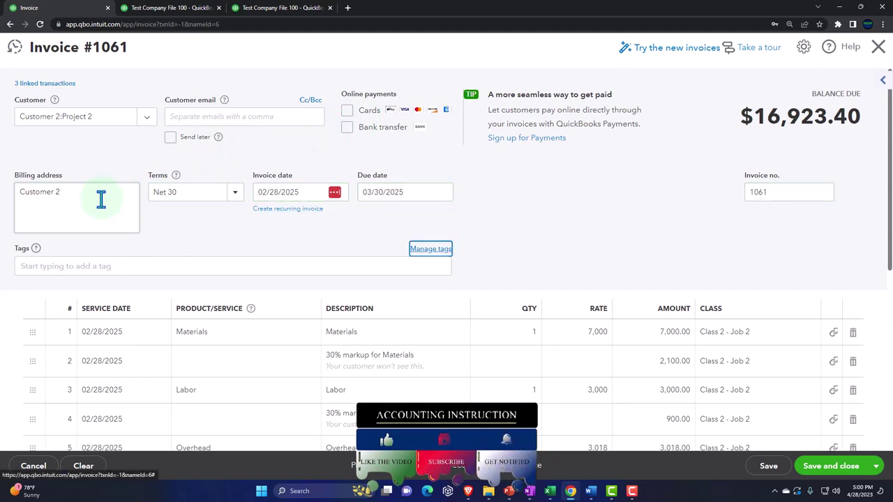
pyautogui.press('Tab')
pyautogui.press('Tab')
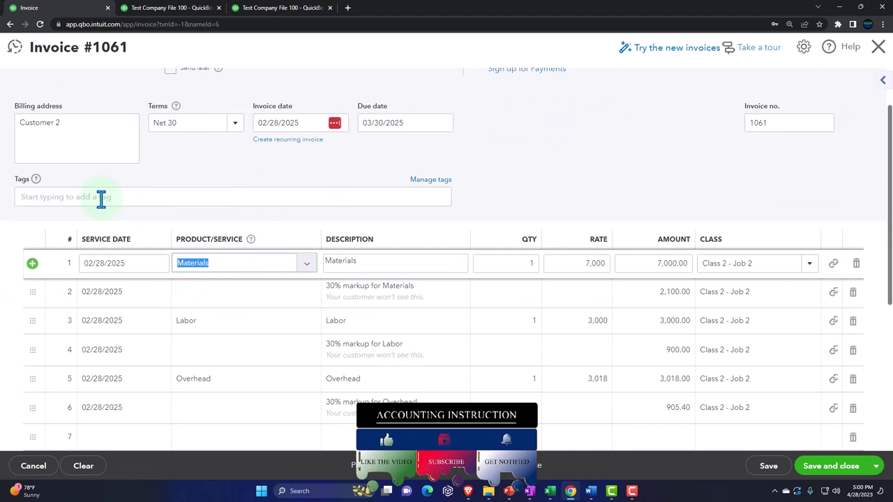
pyautogui.click(126, 252)
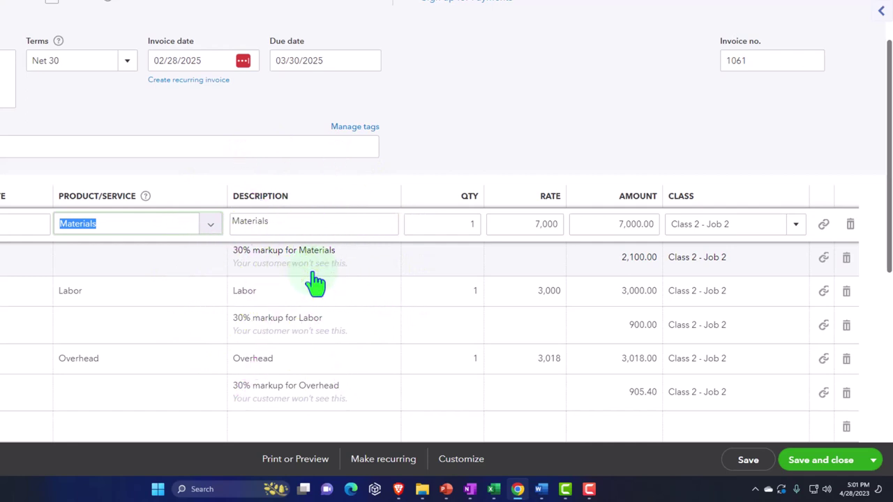
pyautogui.click(209, 227)
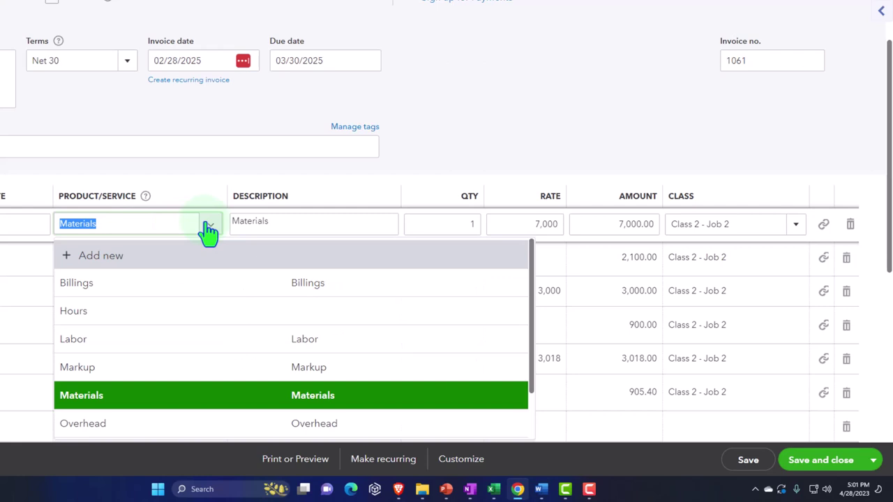
pyautogui.click(209, 229)
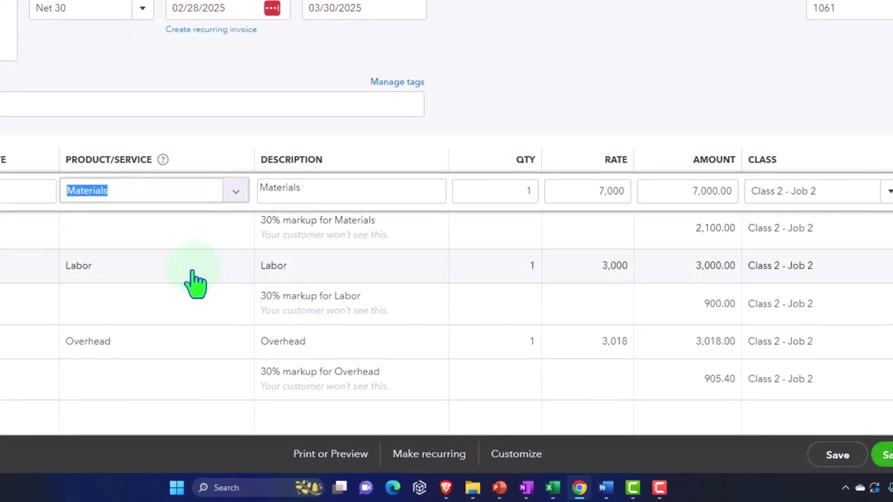
pyautogui.scroll(-1, 194, 314)
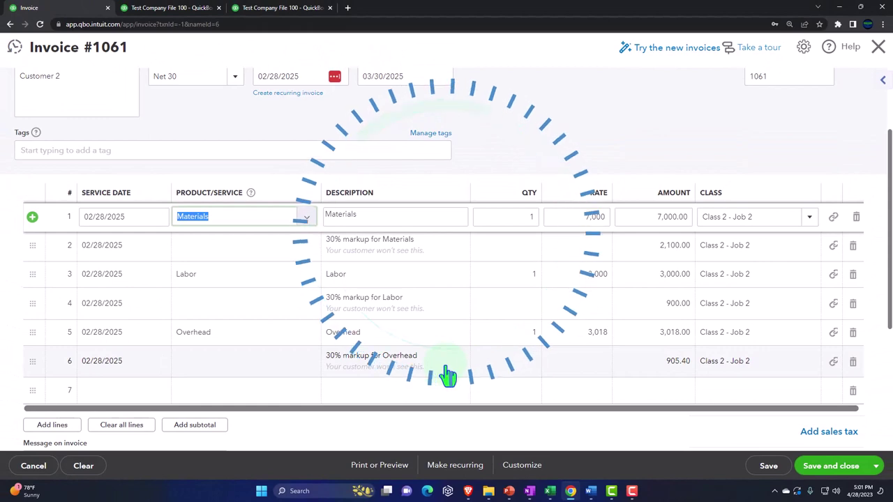
pyautogui.scroll(-2, 447, 352)
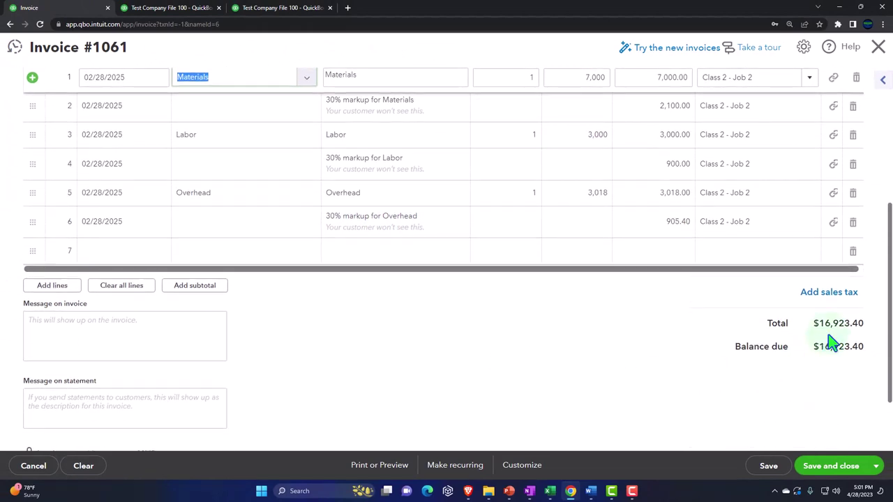
pyautogui.moveTo(550, 491)
pyautogui.click(516, 441)
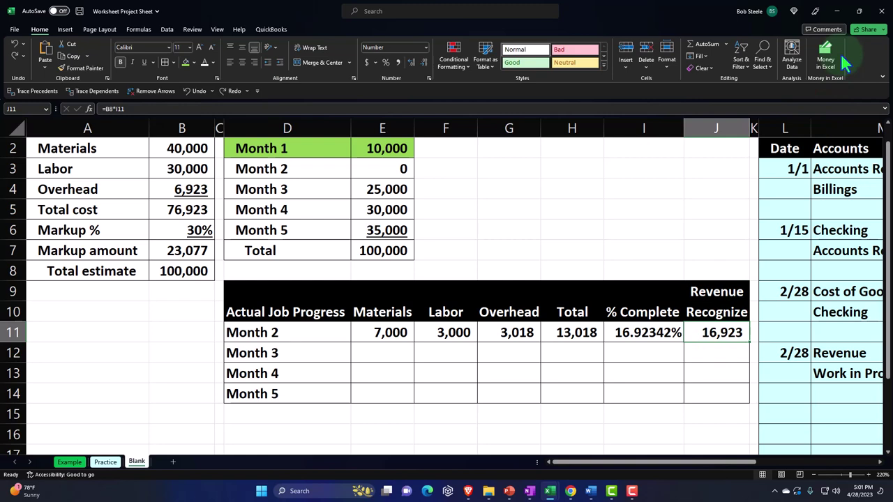
pyautogui.click(838, 11)
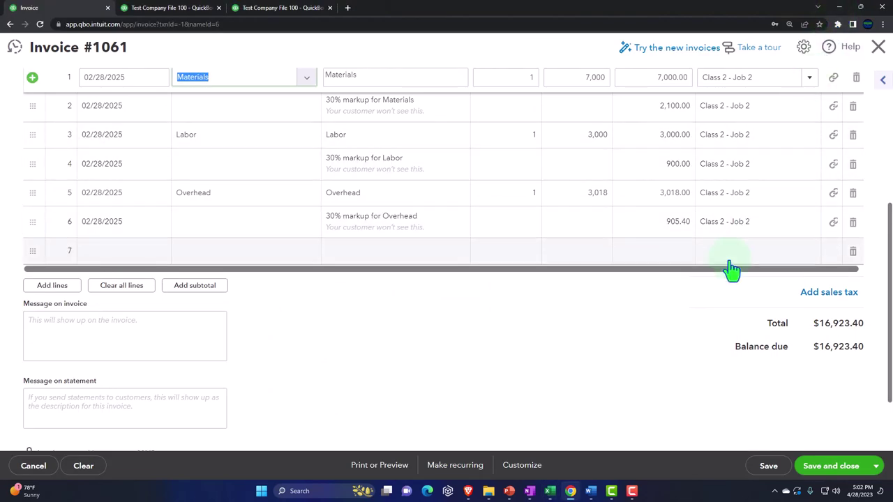
# Step: Review invoice 1061's $16,923.40 total, then open the product list on empty line 7
pyautogui.scroll(2, 488, 353)
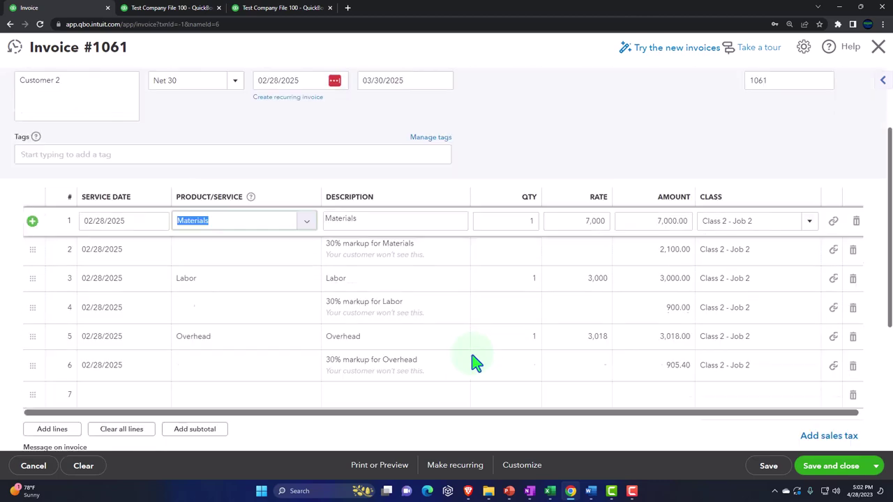
pyautogui.scroll(2, 475, 361)
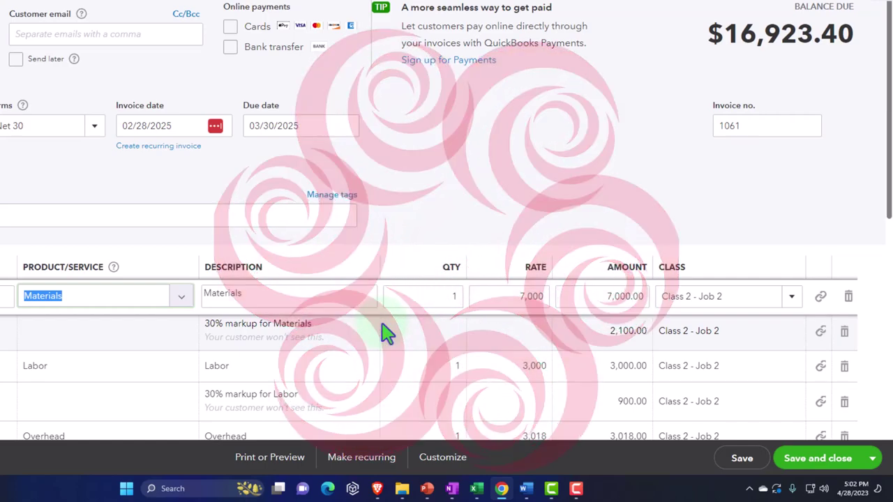
pyautogui.scroll(-1, 386, 335)
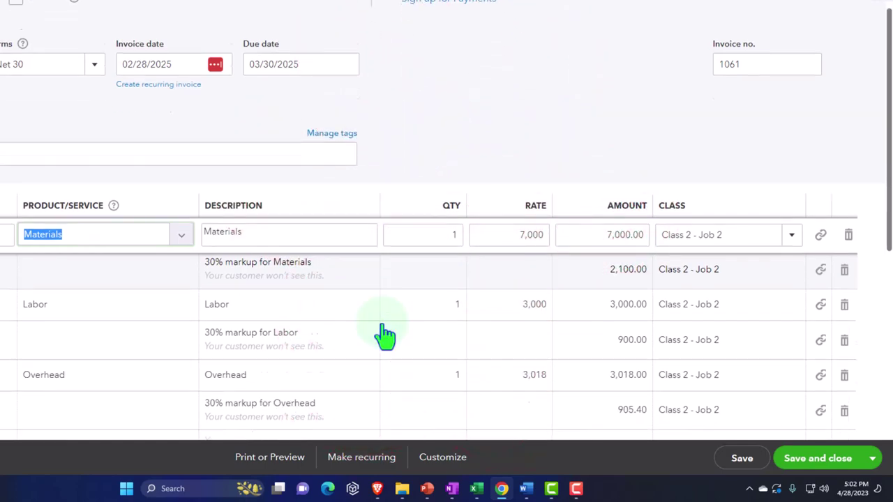
pyautogui.scroll(-2, 385, 335)
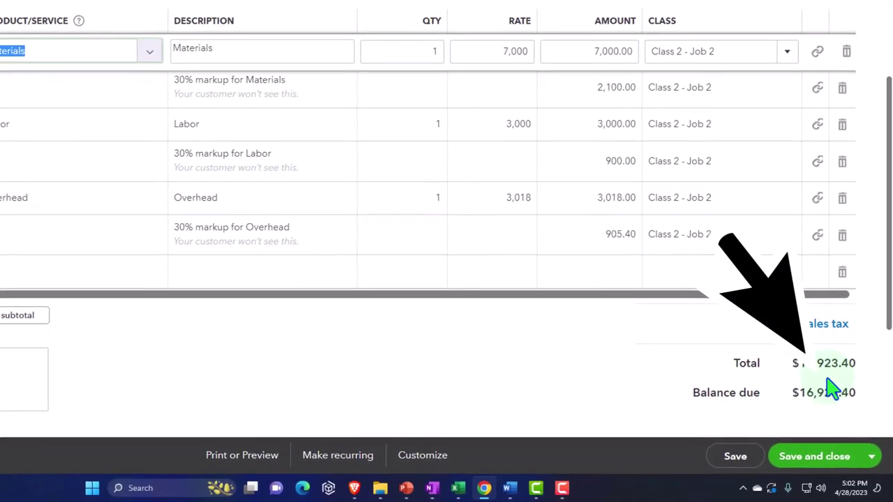
pyautogui.click(830, 387)
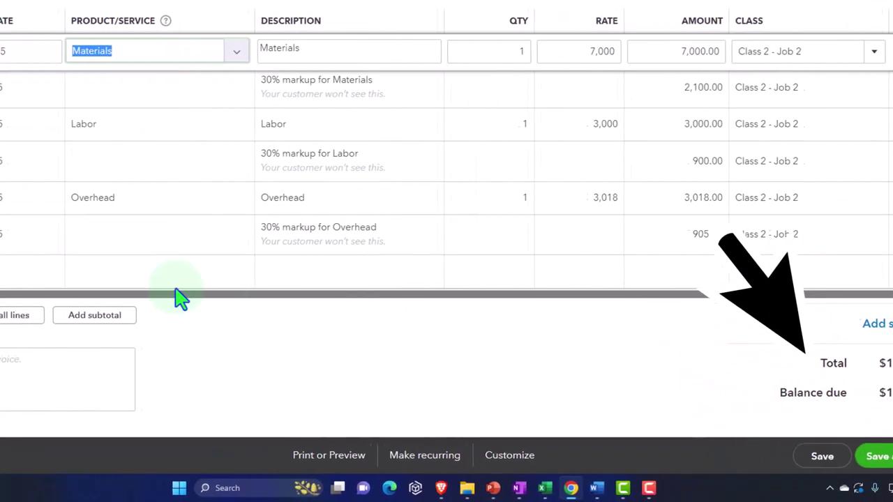
pyautogui.click(269, 279)
pyautogui.click(391, 278)
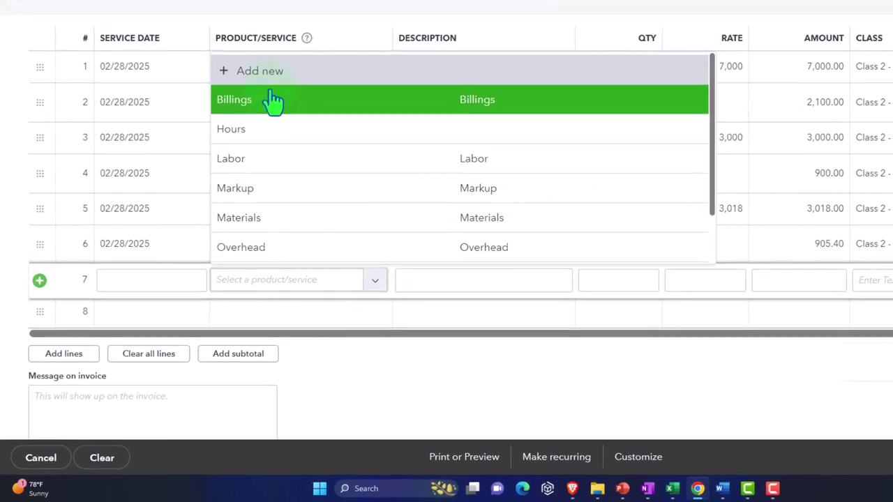
# Step: Create a new service named Work in Progress with a matching description
pyautogui.press('Escape')
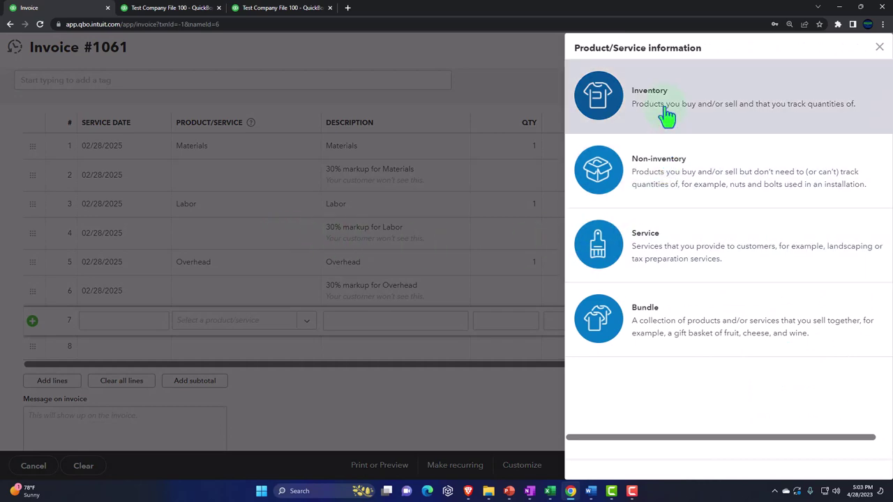
pyautogui.click(661, 253)
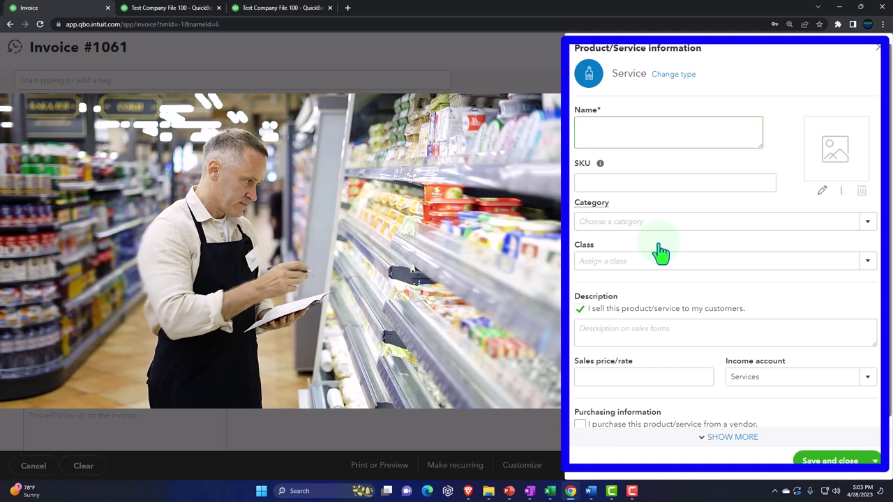
pyautogui.write('Work in Pro')
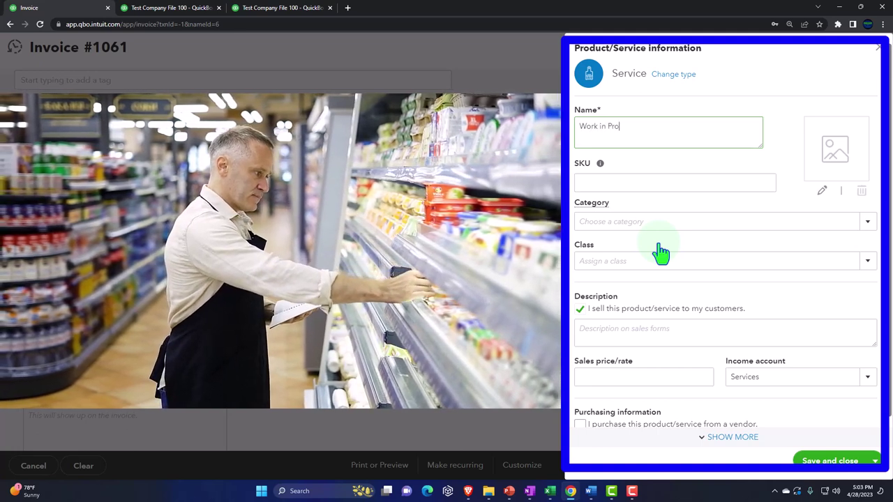
pyautogui.write('gress')
pyautogui.hotkey('shift', 'Left')
pyautogui.hotkey('shift', 'Left')
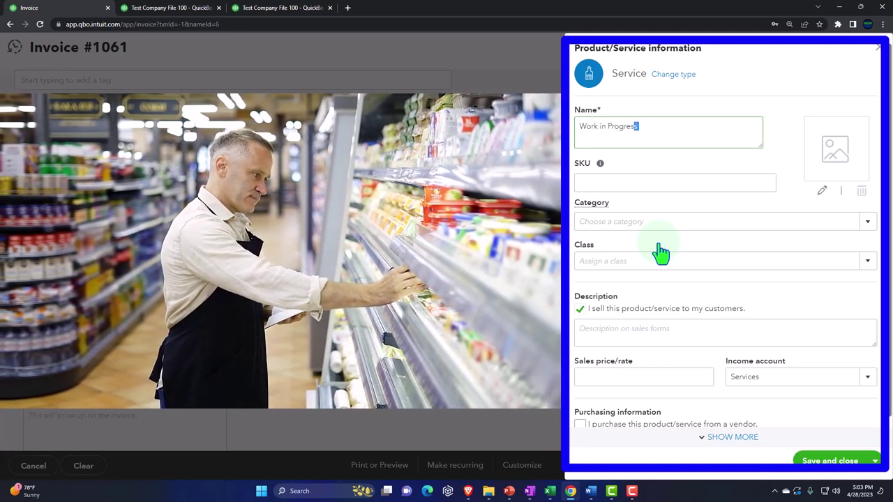
pyautogui.hotkey('shift', 'Left')
pyautogui.hotkey('shift', 'Left')
pyautogui.hotkey('shift', 'Left')
pyautogui.hotkey('shift', 'Left')
pyautogui.hotkey('shift', 'Left')
pyautogui.hotkey('shift', 'Left')
pyautogui.hotkey('shift', 'Left')
pyautogui.hotkey('shift', 'Left')
pyautogui.hotkey('shift', 'Left')
pyautogui.hotkey('shift', 'Left')
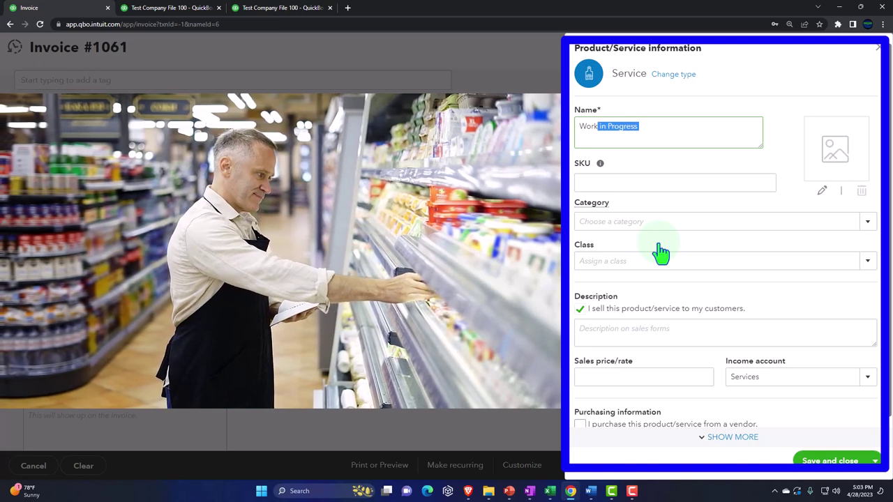
pyautogui.hotkey('shift', 'Left')
pyautogui.hotkey('shift', 'Left')
pyautogui.hotkey('shift', 'Left')
pyautogui.hotkey('ctrl', 'c')
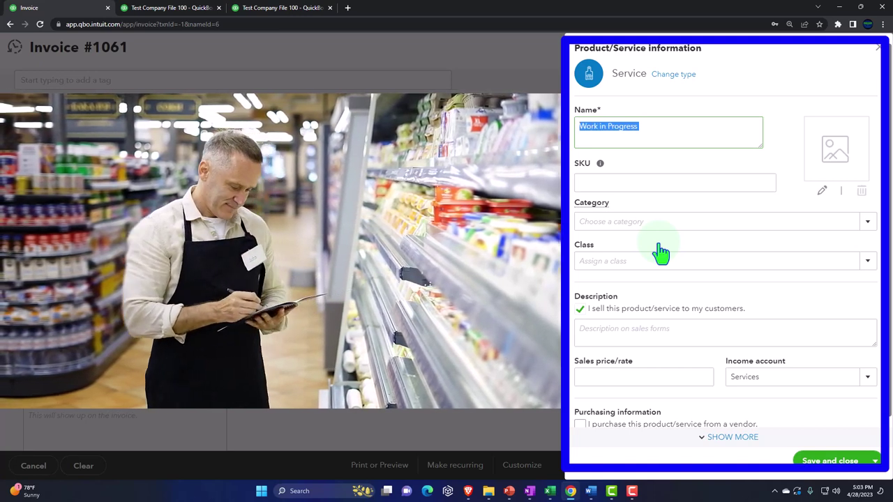
pyautogui.scroll(-1, 651, 305)
pyautogui.click(651, 305)
pyautogui.hotkey('ctrl', 'v')
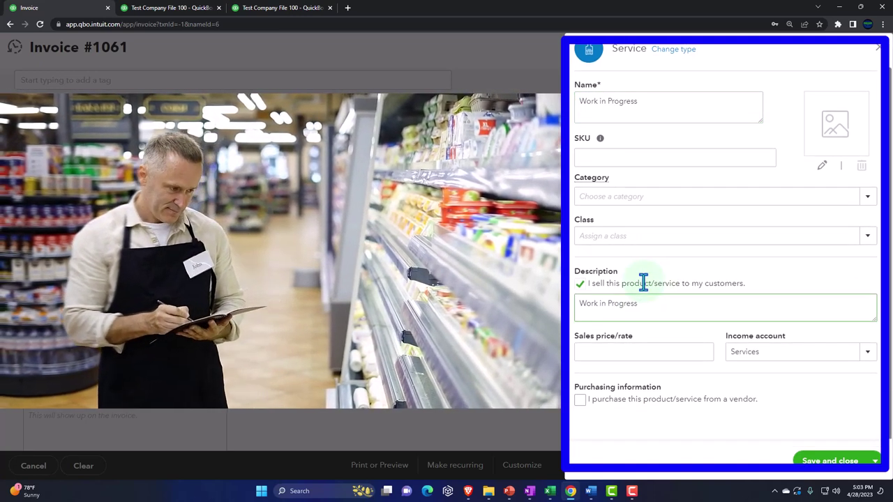
# Step: Choose to add a new income account for the Work in Progress service
pyautogui.click(866, 357)
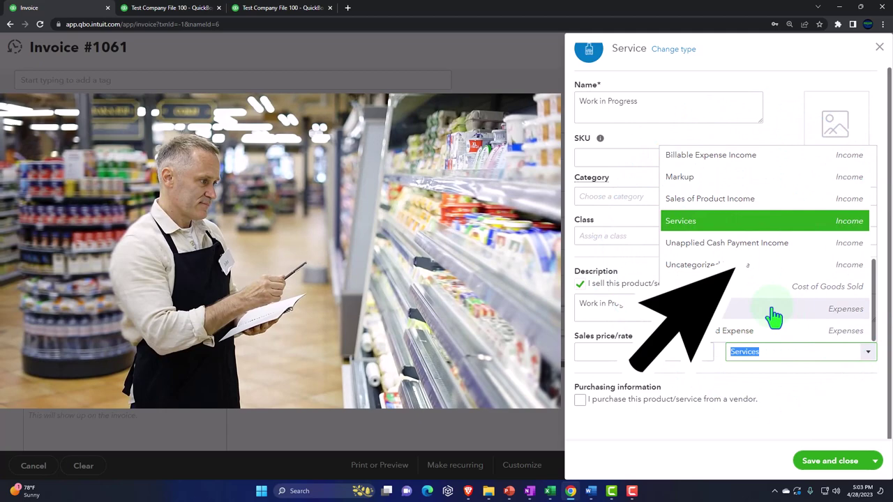
pyautogui.scroll(5, 737, 273)
pyautogui.scroll(5, 738, 271)
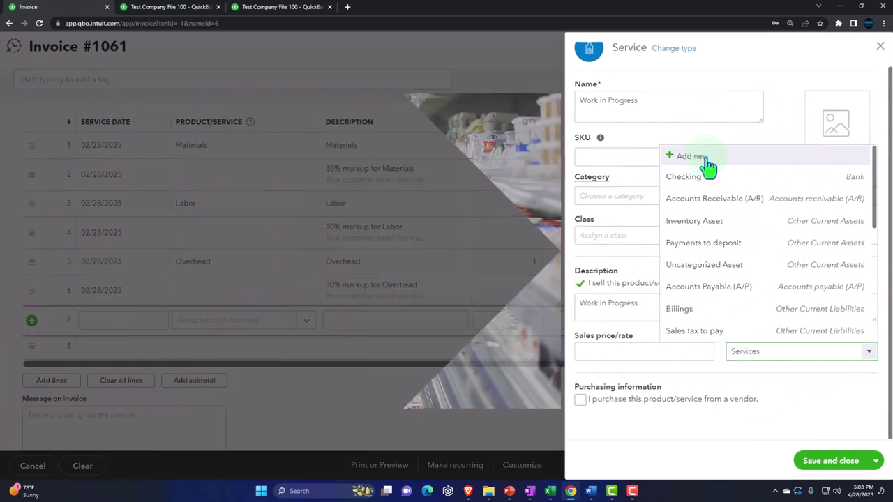
pyautogui.click(708, 168)
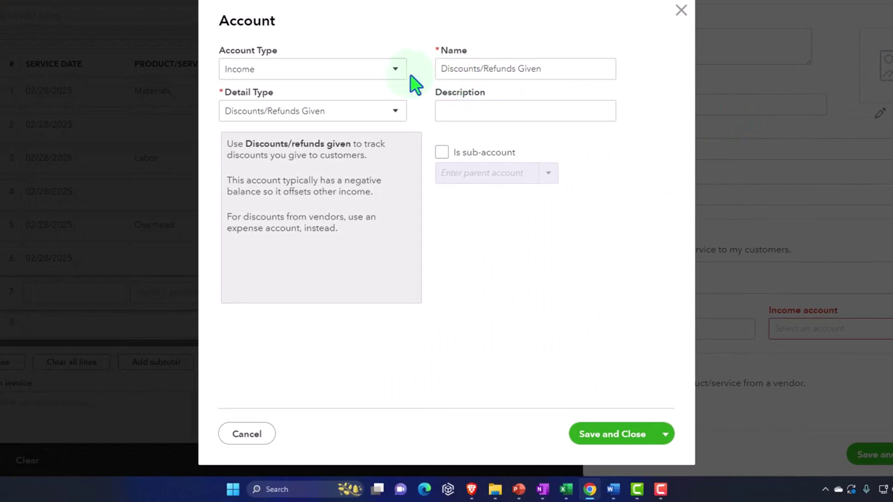
# Step: Create the Work In Progress account with Other Current Assets account and detail types
pyautogui.click(395, 70)
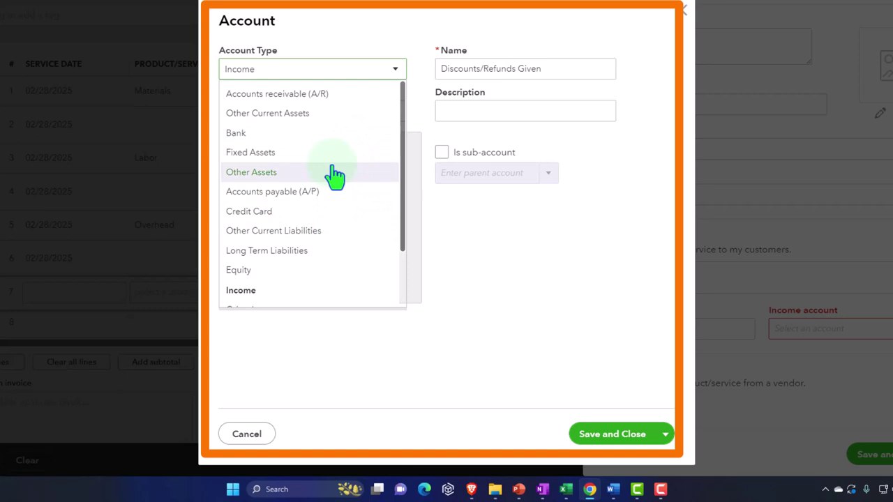
pyautogui.click(325, 123)
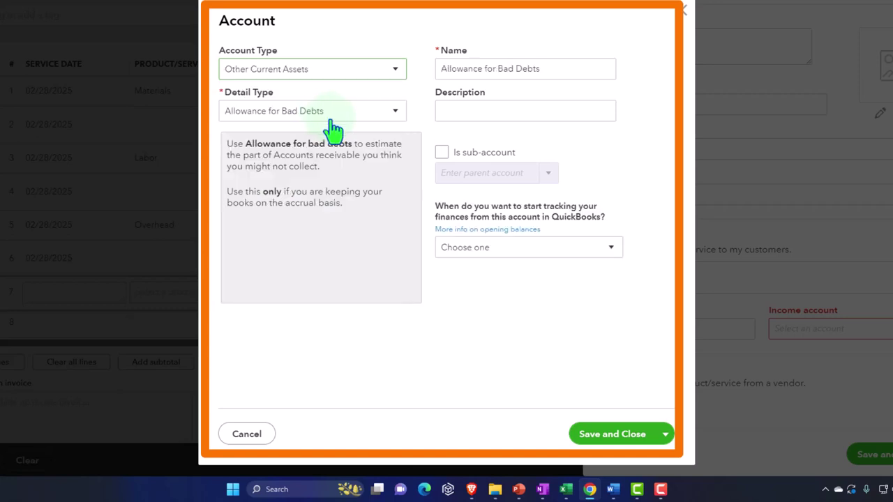
pyautogui.click(395, 113)
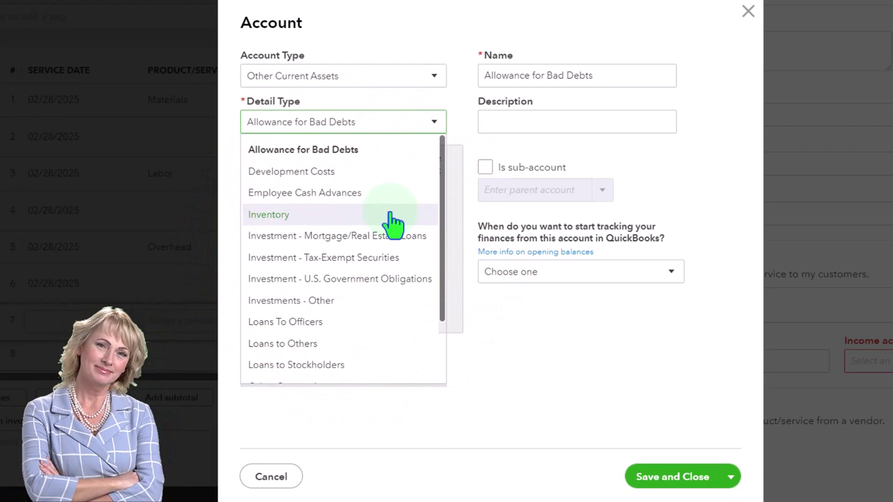
pyautogui.scroll(-2, 392, 222)
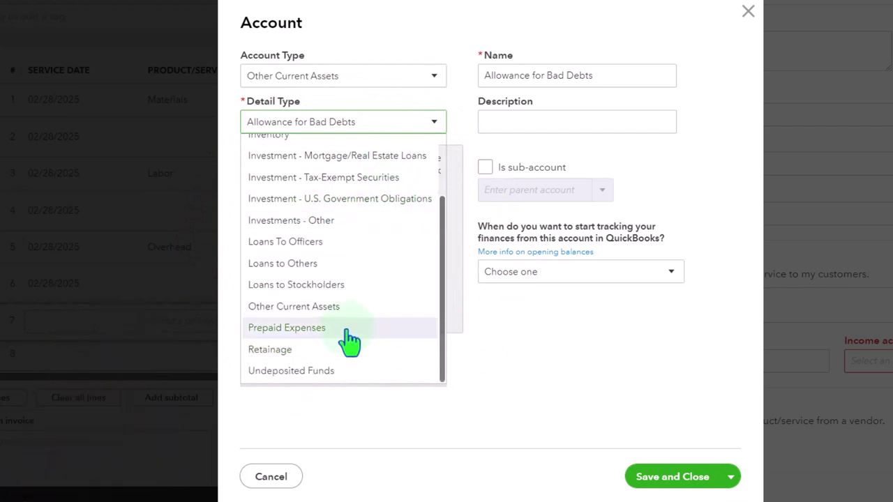
pyautogui.click(335, 308)
pyautogui.moveTo(592, 78); pyautogui.dragTo(484, 70)
pyautogui.write('Work In P')
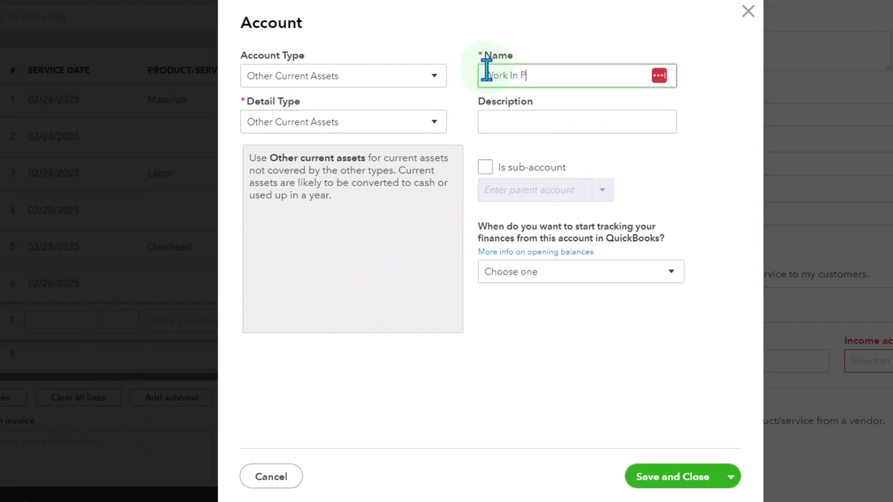
pyautogui.write('rogress')
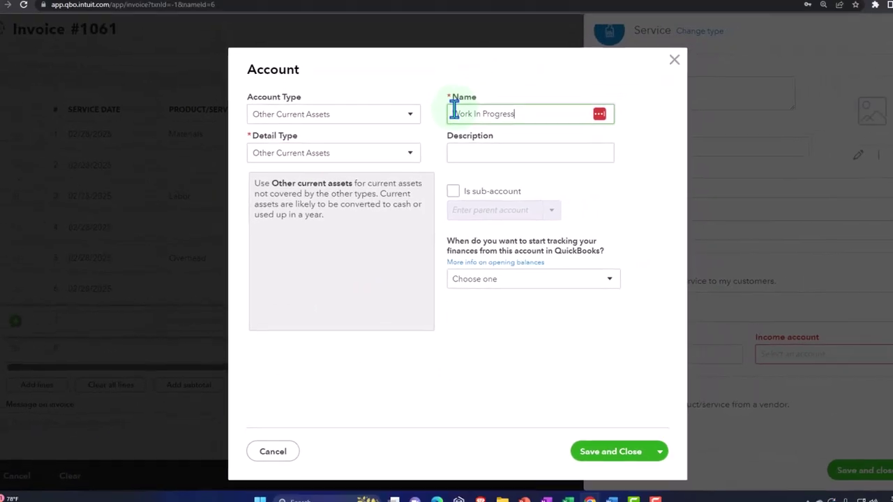
pyautogui.press('Tab')
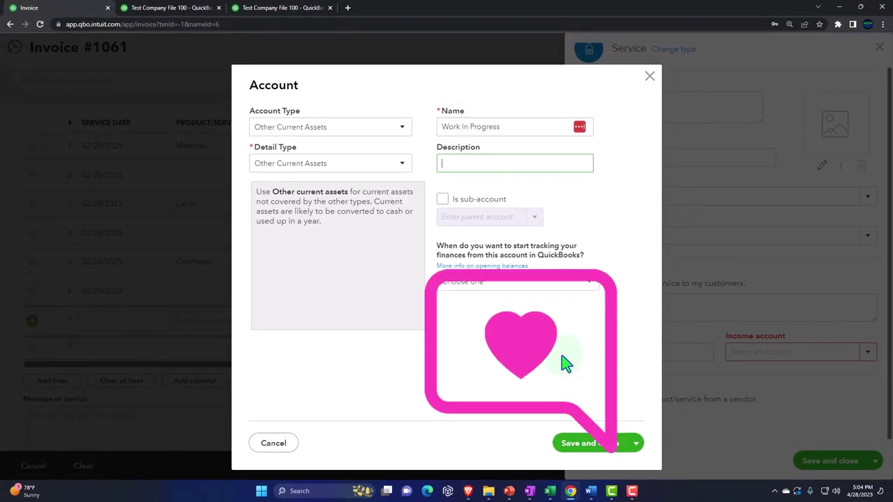
pyautogui.click(593, 446)
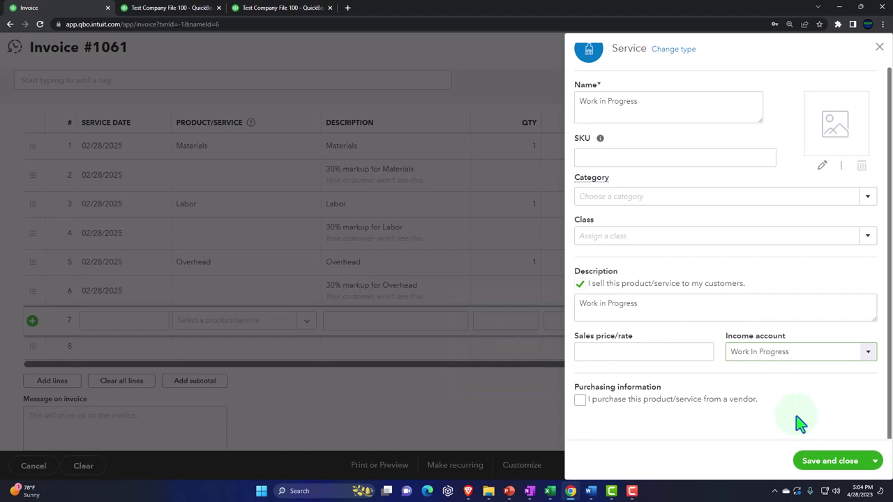
# Step: Save the service onto line 7 at -16,923.40, classed Class 2 - Job 2
pyautogui.click(803, 459)
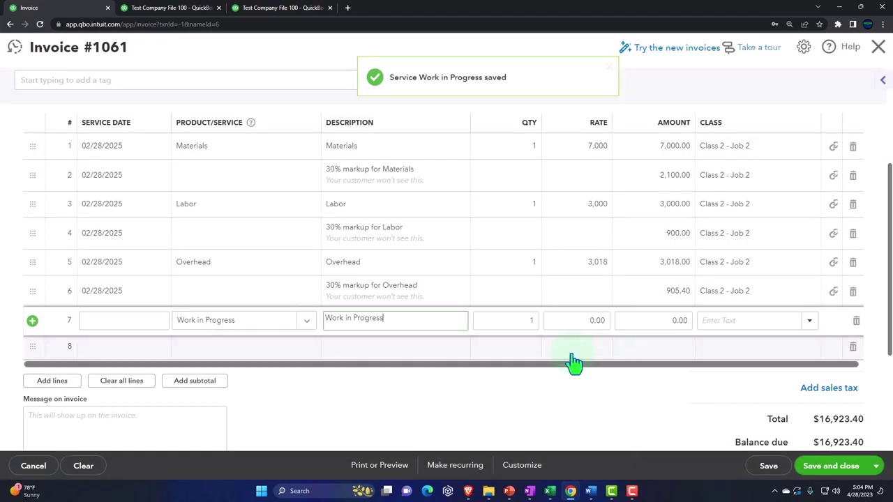
pyautogui.press('Tab')
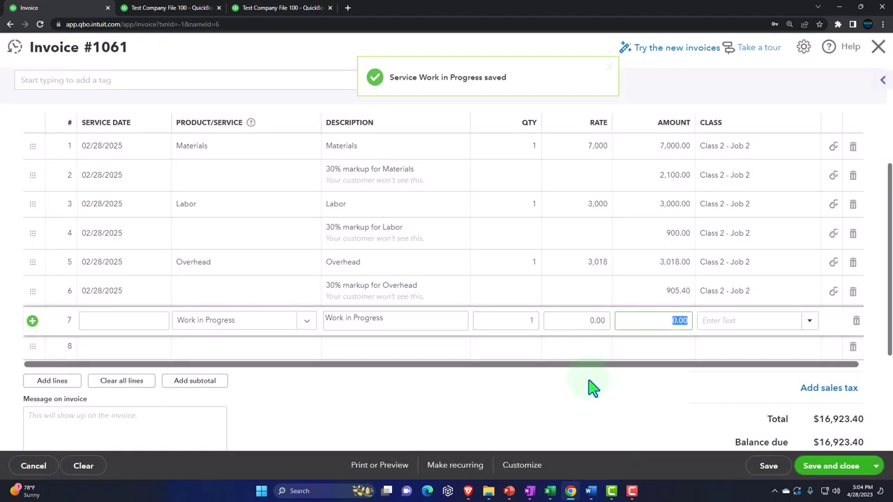
pyautogui.write('-')
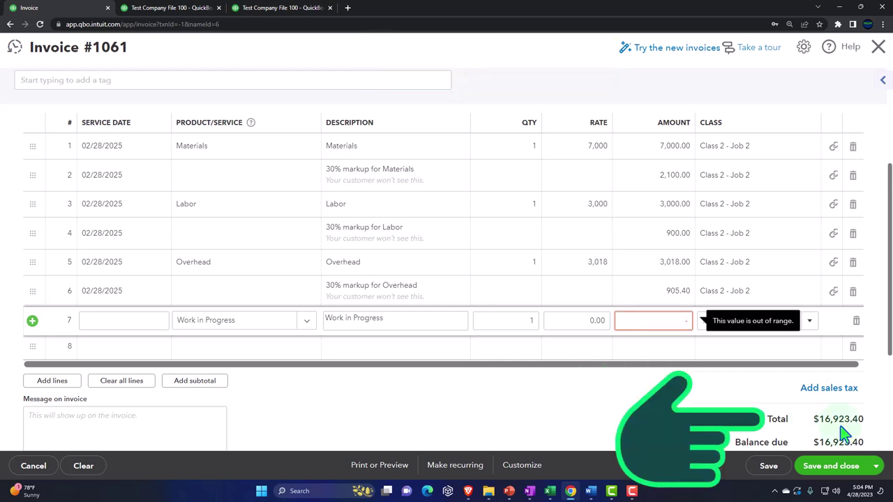
pyautogui.write('16,923.4')
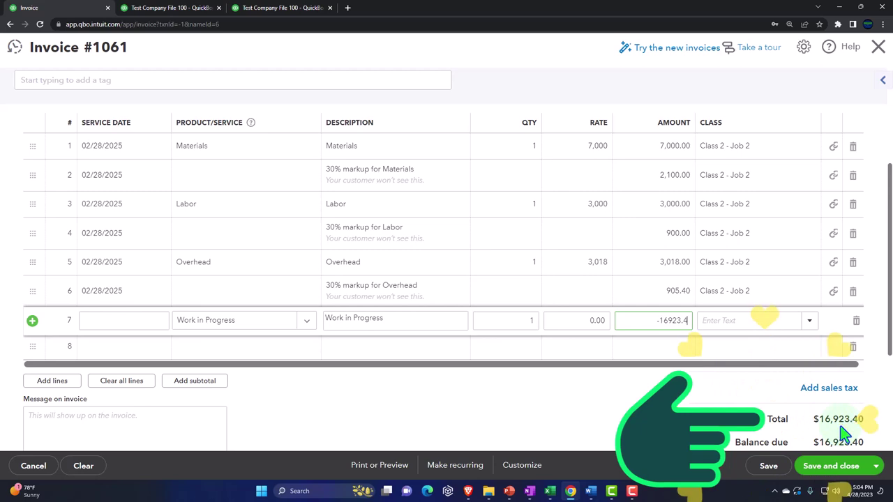
pyautogui.press('Tab')
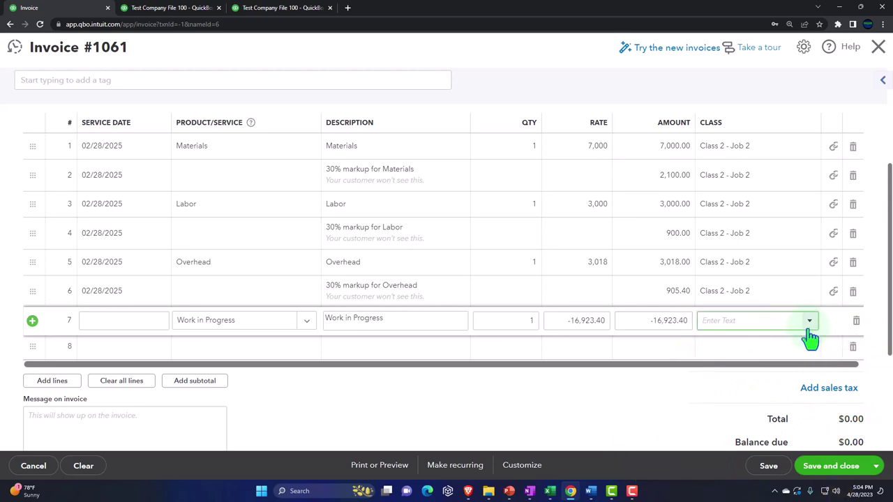
pyautogui.click(809, 320)
pyautogui.click(728, 383)
pyautogui.click(672, 376)
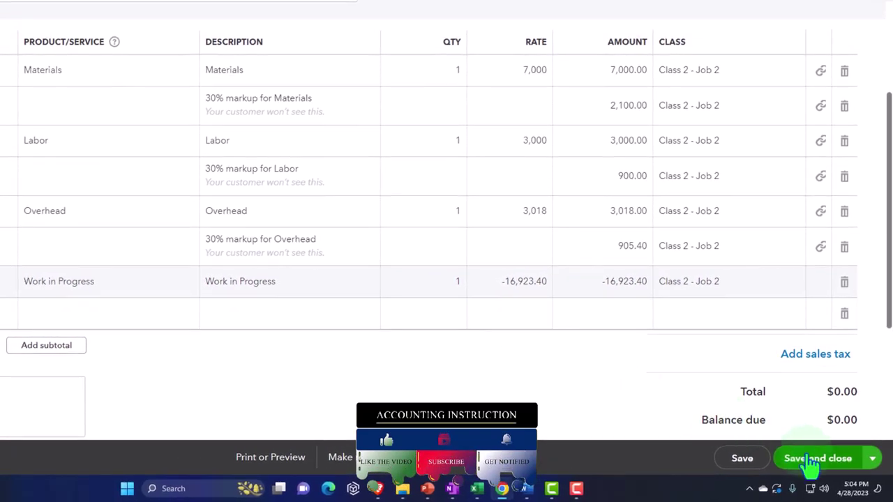
# Step: Save invoice 1061 and rerun the balance sheet, checking Work In Progress at 16,923.40
pyautogui.click(811, 461)
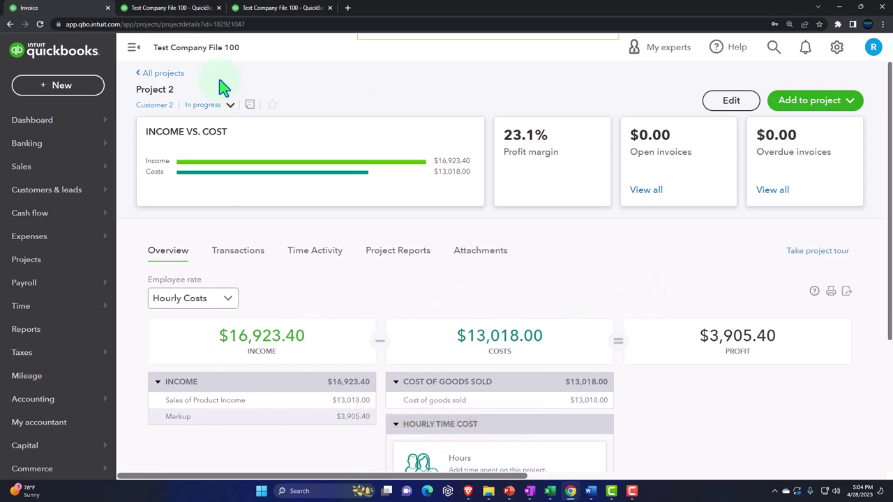
pyautogui.click(179, 12)
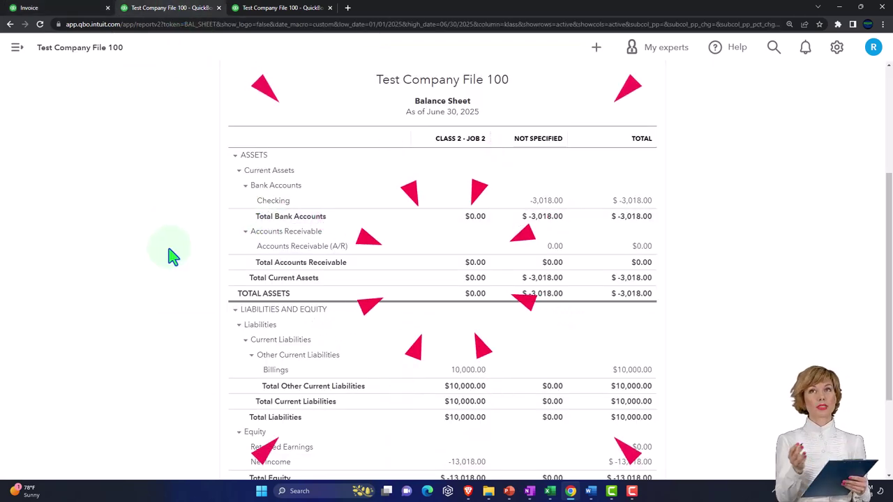
pyautogui.click(532, 175)
pyautogui.scroll(-2, 238, 256)
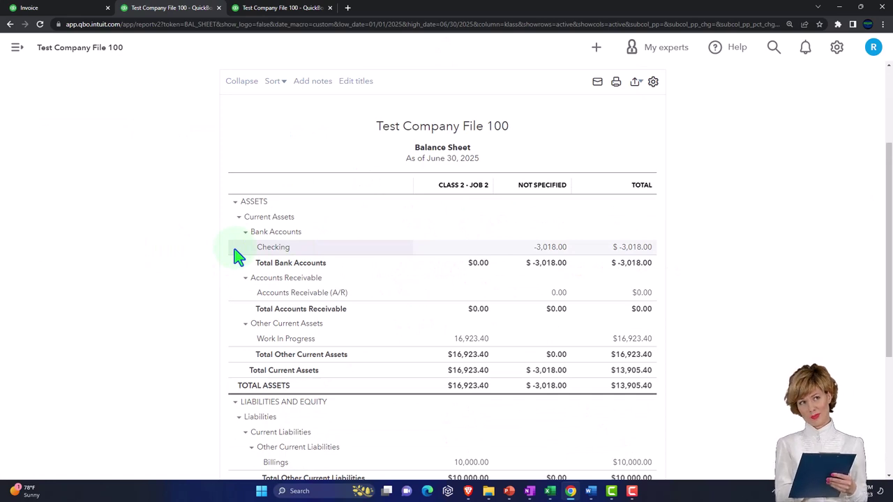
pyautogui.click(465, 342)
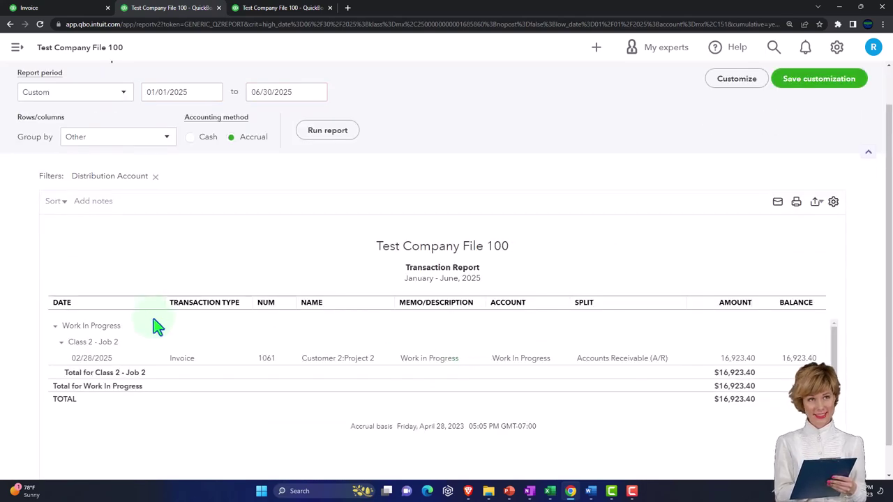
pyautogui.scroll(1, 119, 157)
pyautogui.click(82, 85)
pyautogui.scroll(-3, 185, 335)
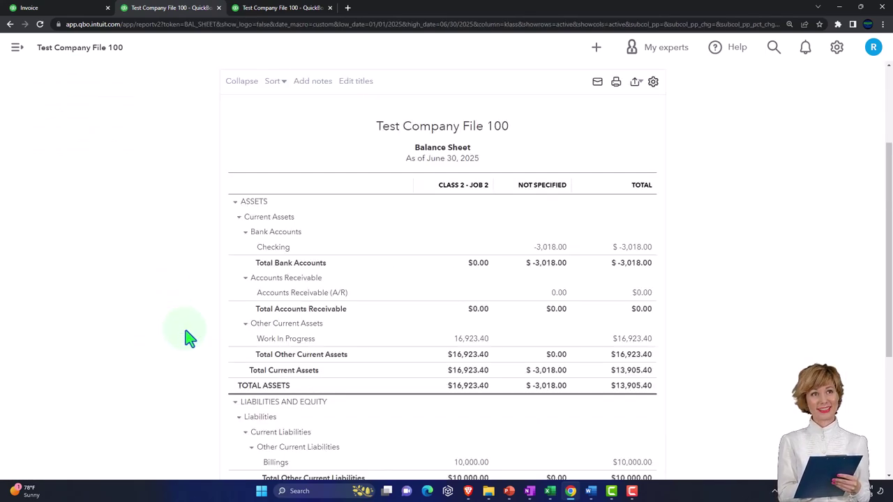
pyautogui.scroll(-2, 185, 335)
# Step: Rerun the Profit and Loss to show February's 3,905.40 markup and net income
pyautogui.scroll(-1, 185, 338)
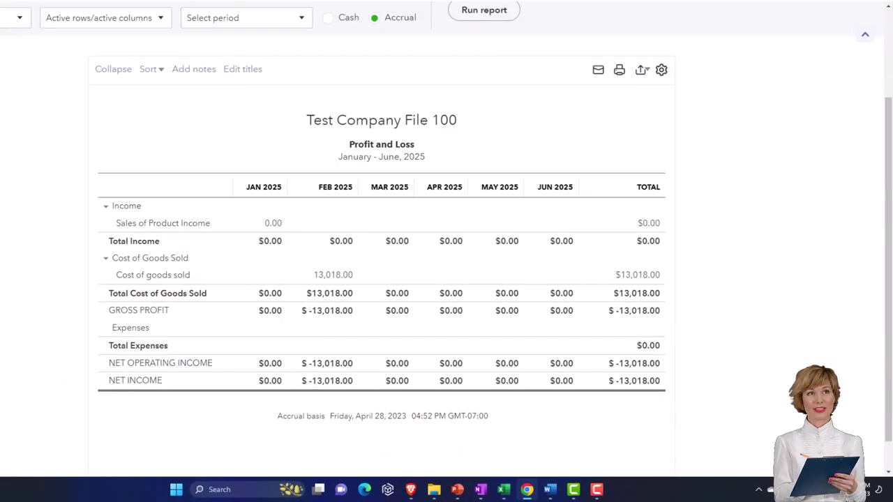
pyautogui.click(479, 19)
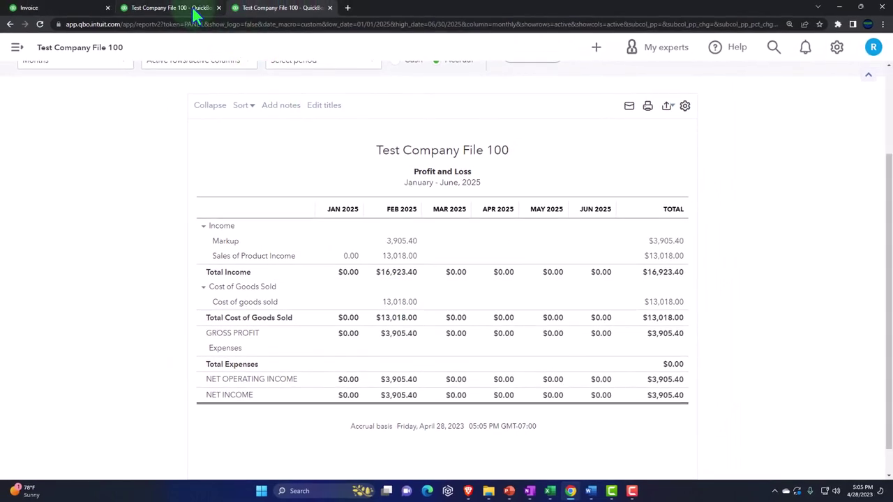
# Step: Rerun the class balance sheet through 12/31/2025 and locate Work In Progress
pyautogui.click(195, 10)
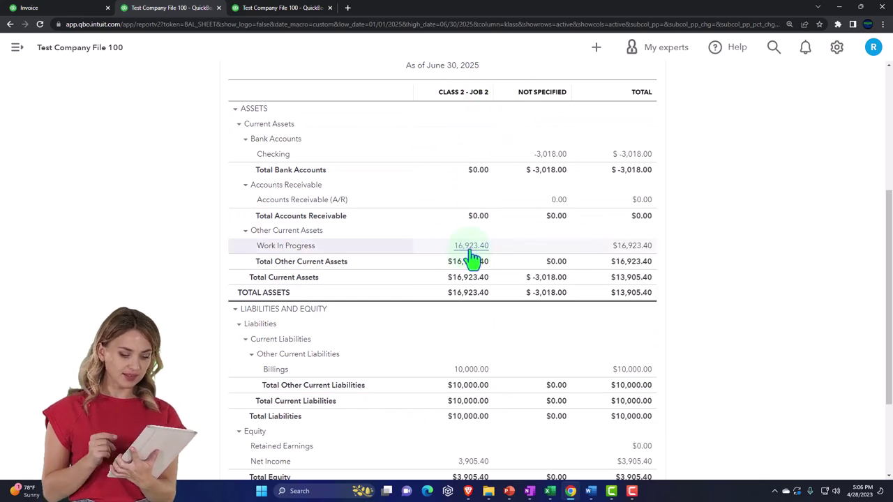
pyautogui.scroll(4, 471, 382)
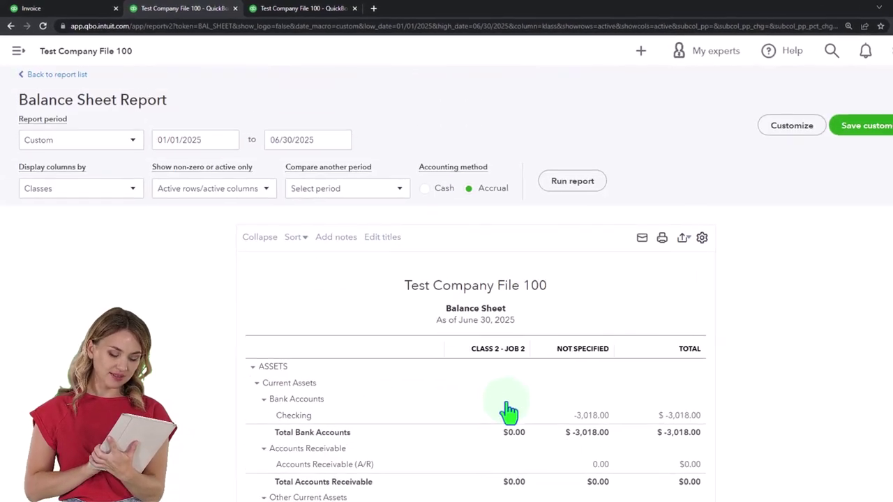
pyautogui.tripleClick(393, 183)
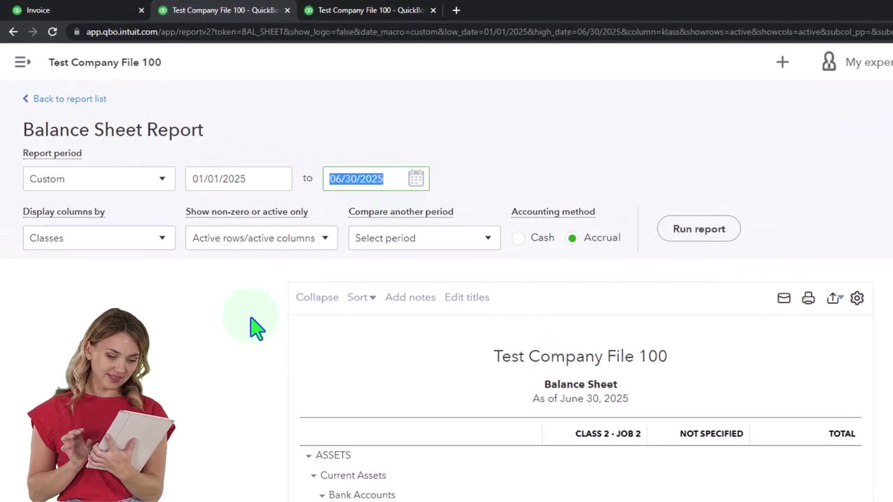
pyautogui.write('12/31/2025')
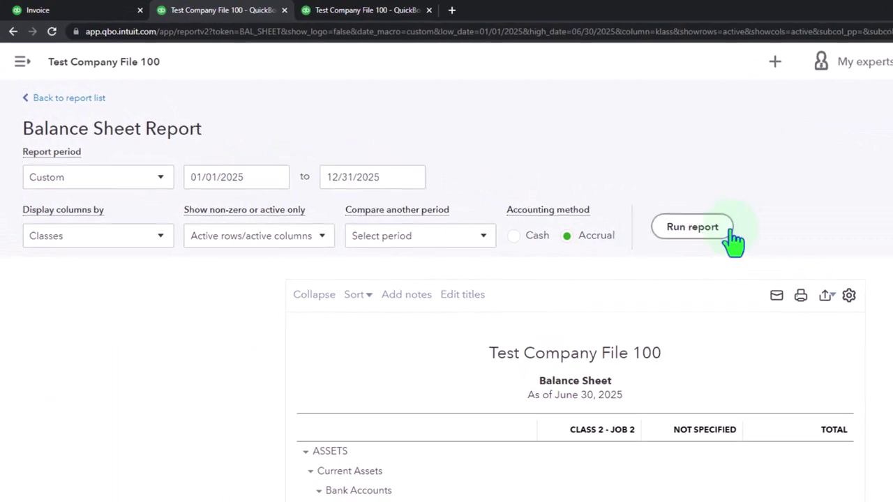
pyautogui.click(698, 229)
pyautogui.scroll(-3, 555, 182)
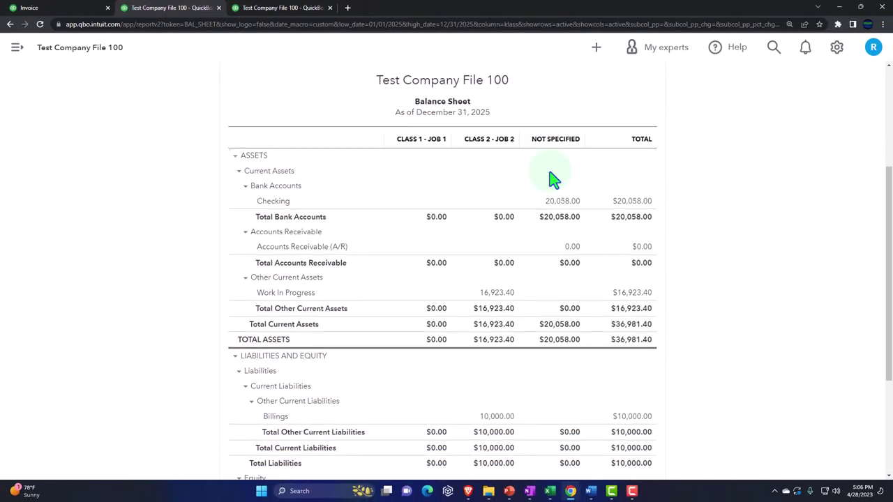
pyautogui.scroll(-2, 554, 178)
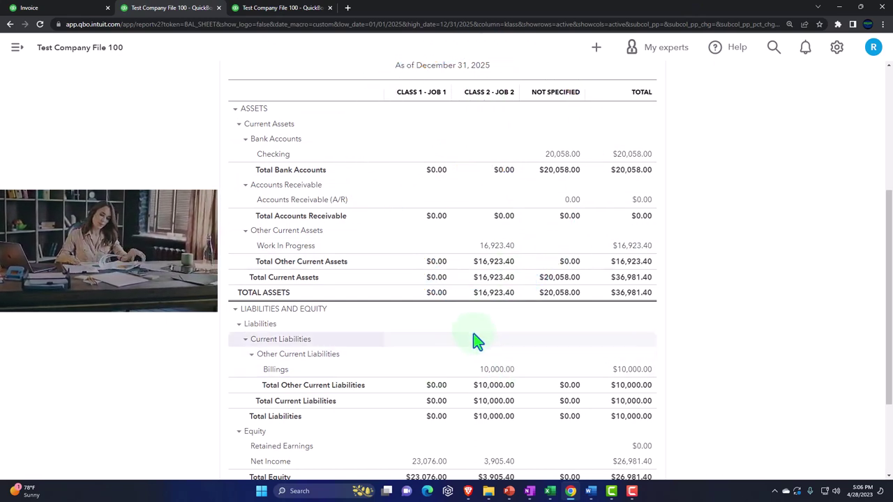
pyautogui.click(497, 252)
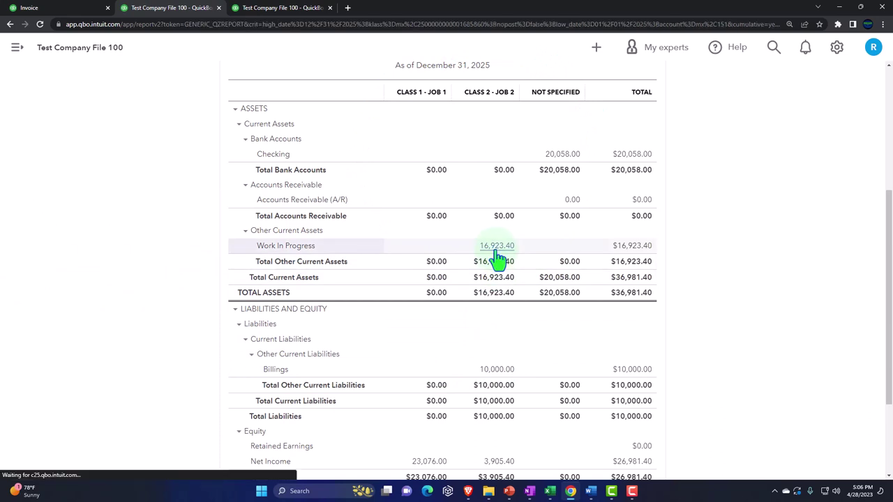
pyautogui.scroll(-1, 497, 258)
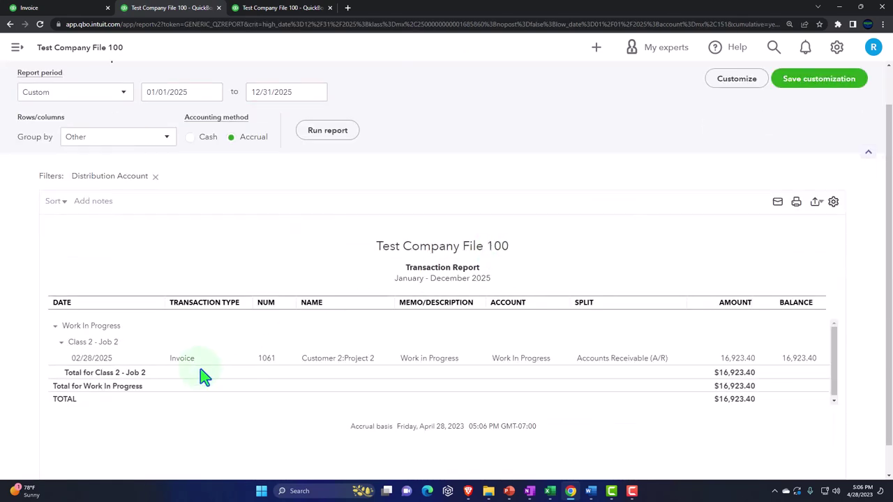
pyautogui.click(165, 145)
pyautogui.scroll(2, 112, 230)
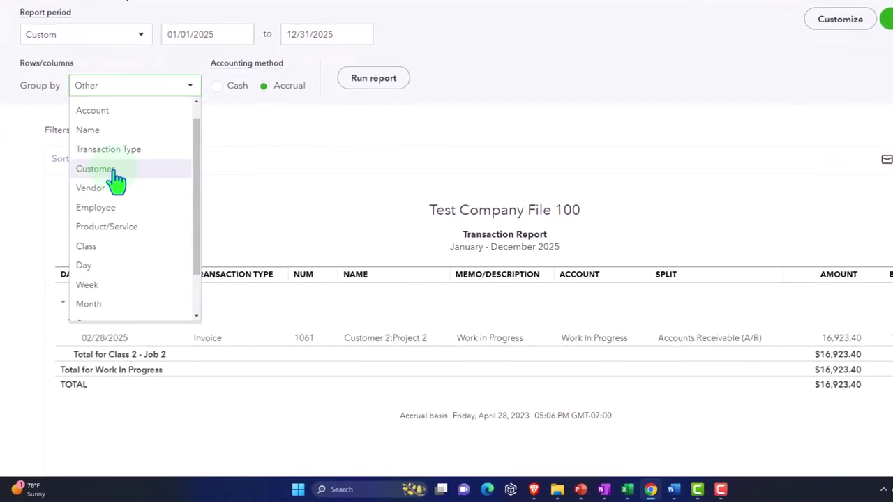
pyautogui.click(96, 168)
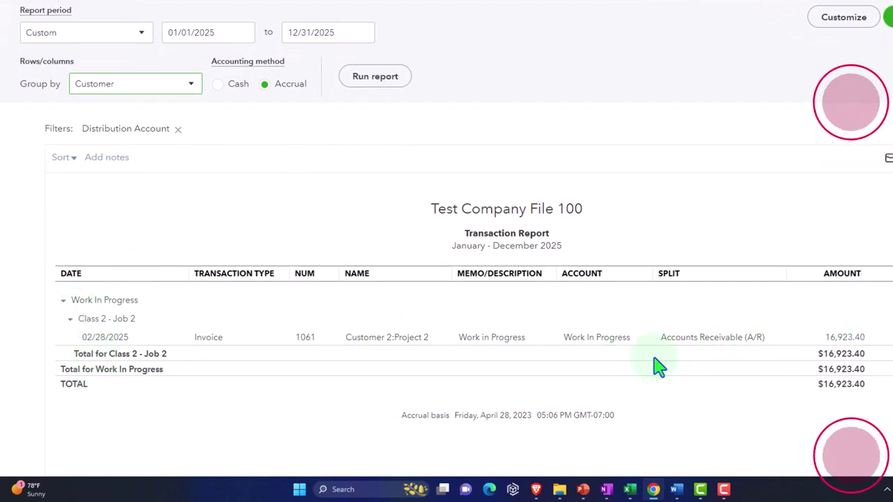
pyautogui.scroll(1, 170, 339)
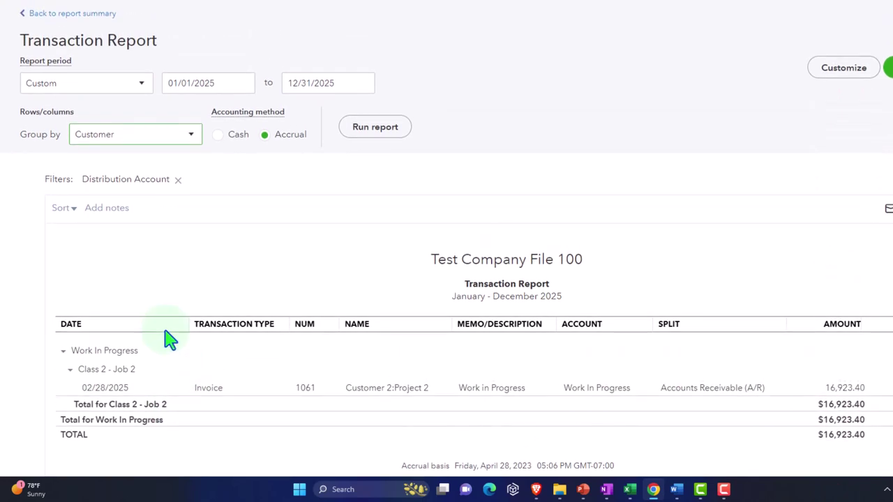
pyautogui.click(89, 22)
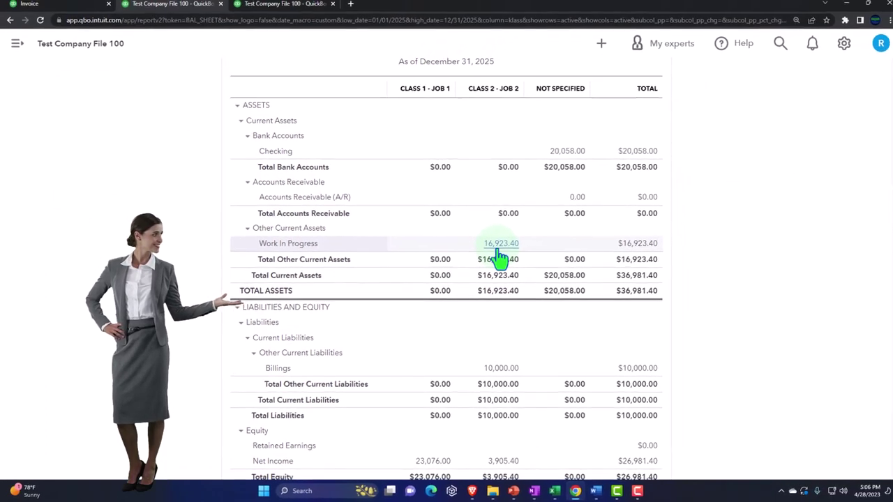
# Step: Duplicate the Profit and Loss tab and rerun it through 12/31/25 with columns by Classes
pyautogui.click(283, 8)
pyautogui.rightClick(284, 10)
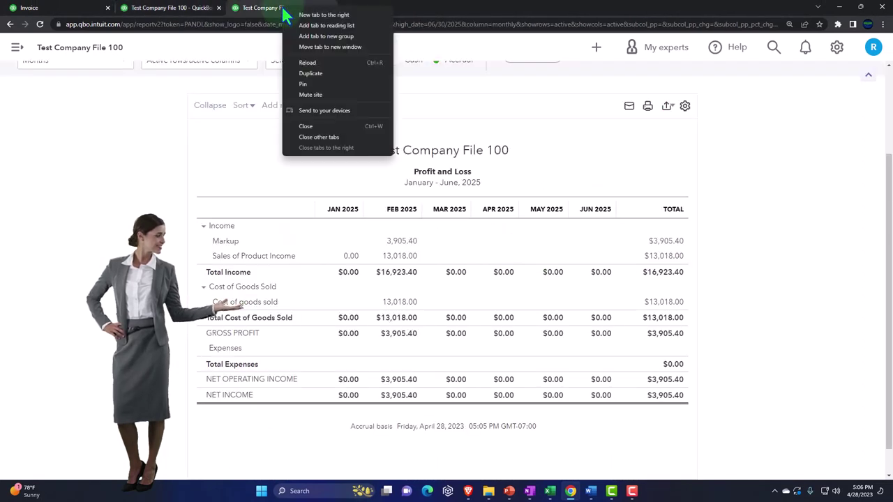
pyautogui.click(314, 78)
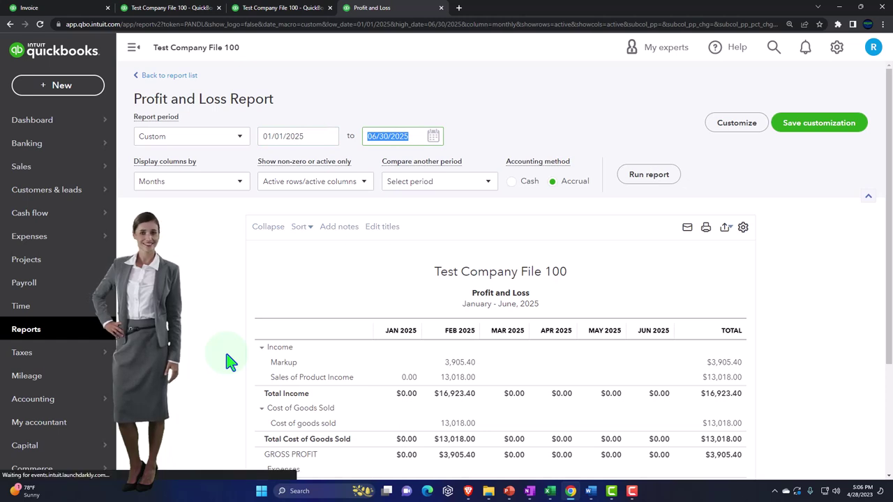
pyautogui.write('123125')
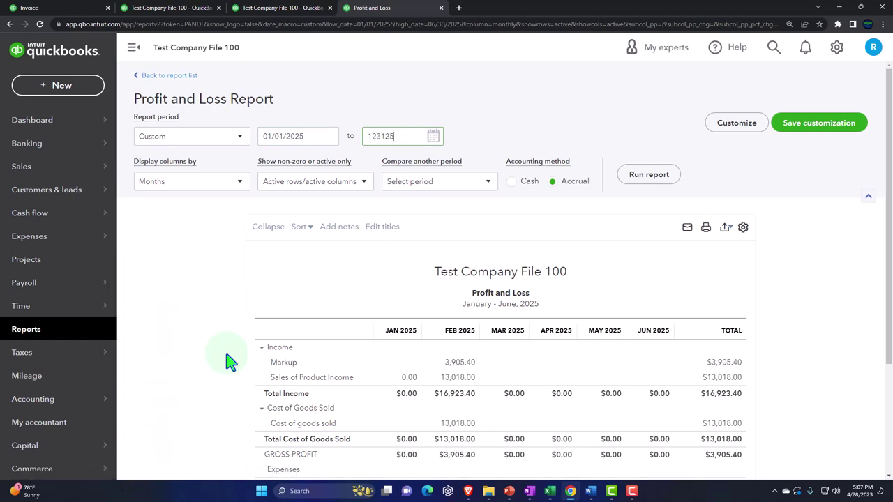
pyautogui.click(237, 182)
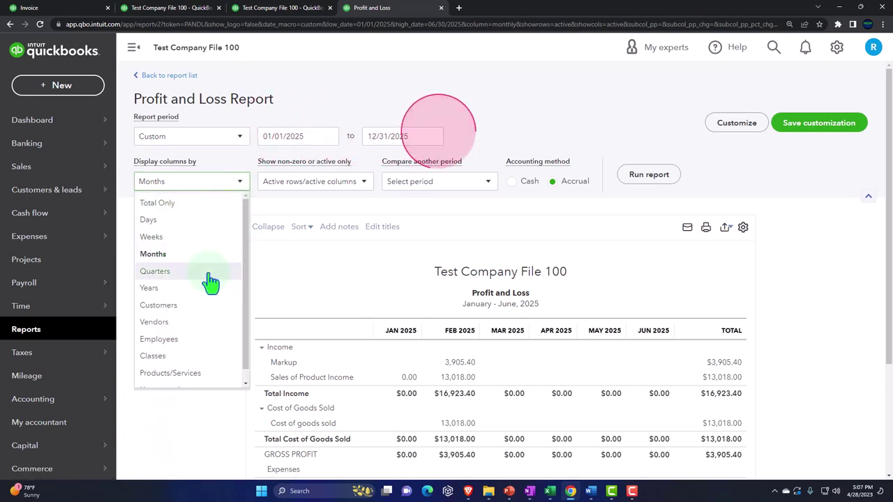
pyautogui.click(192, 356)
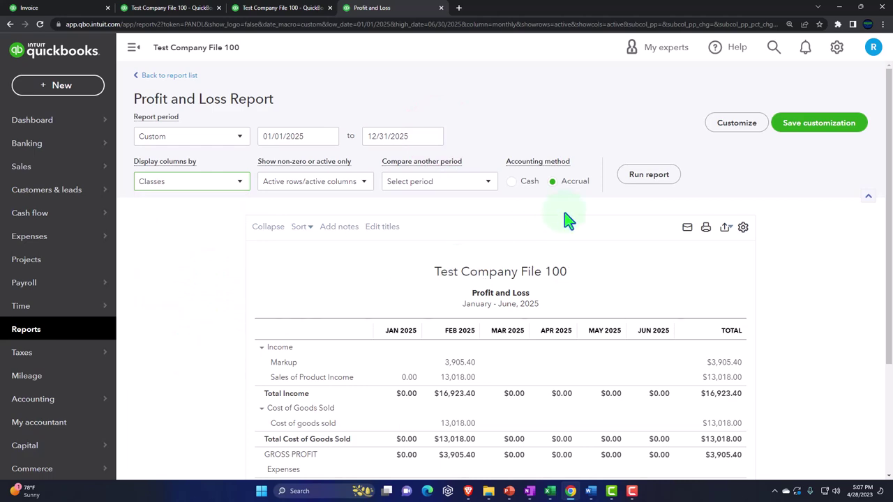
pyautogui.click(649, 175)
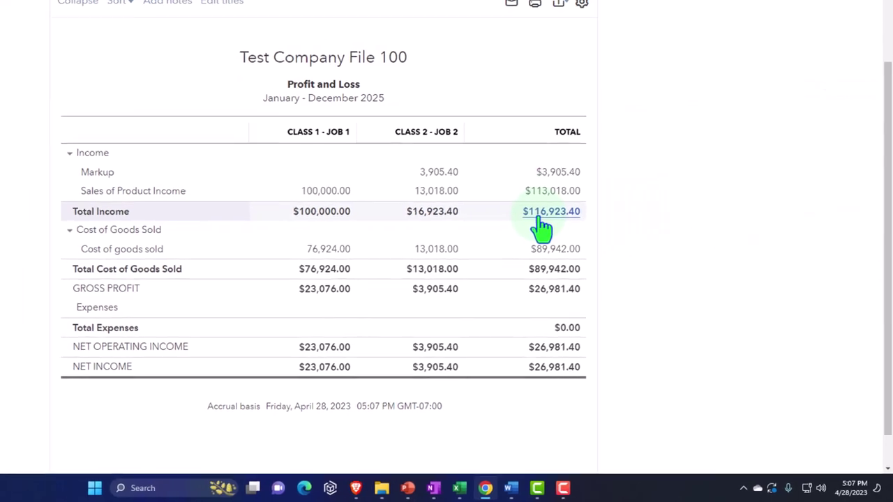
# Step: Return to the Balance Sheet tab and scroll back up to its top
pyautogui.click(171, 8)
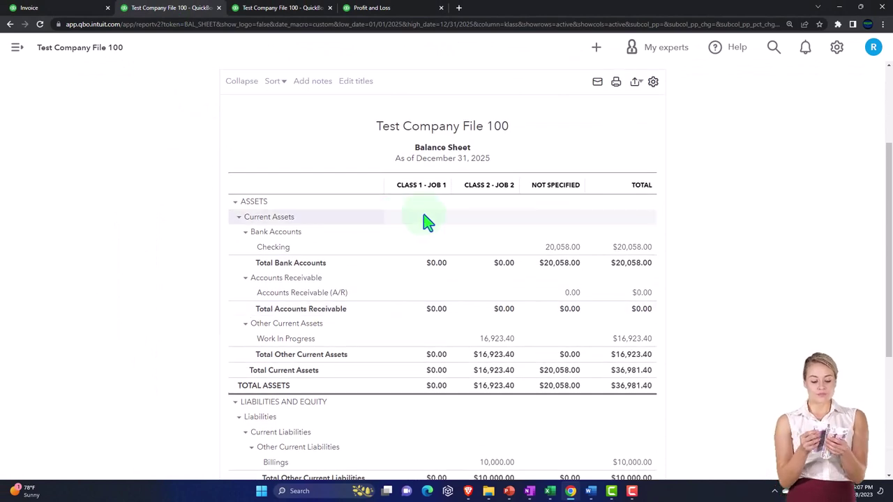
pyautogui.scroll(2, 428, 222)
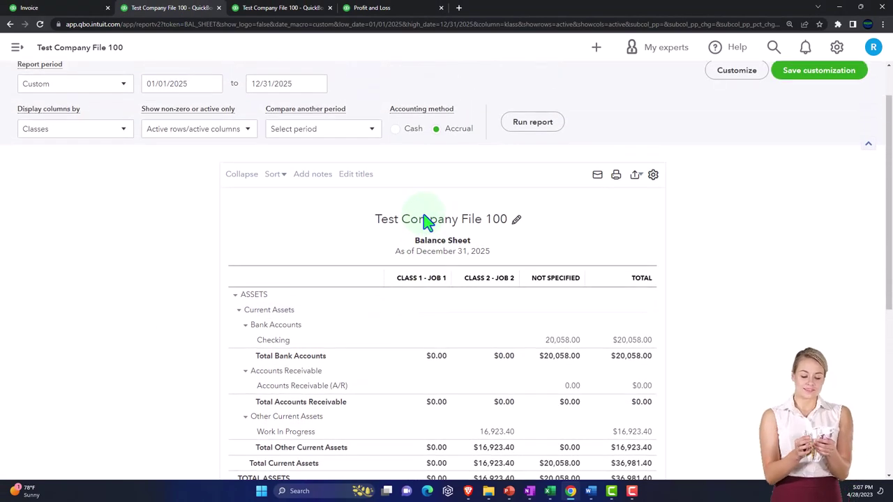
pyautogui.scroll(1, 428, 222)
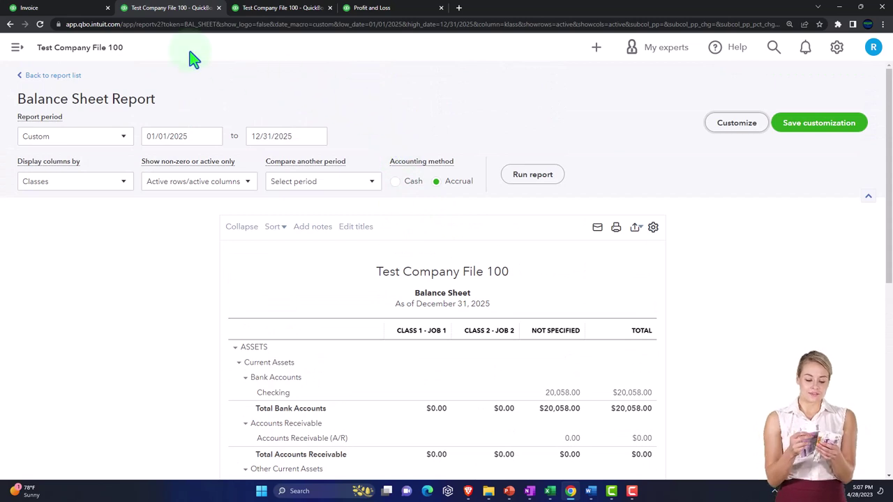
# Step: Open Customer 2 from Sales > Customers to view Project 2's transactions, including invoice 1061
pyautogui.click(65, 10)
pyautogui.moveTo(21, 306)
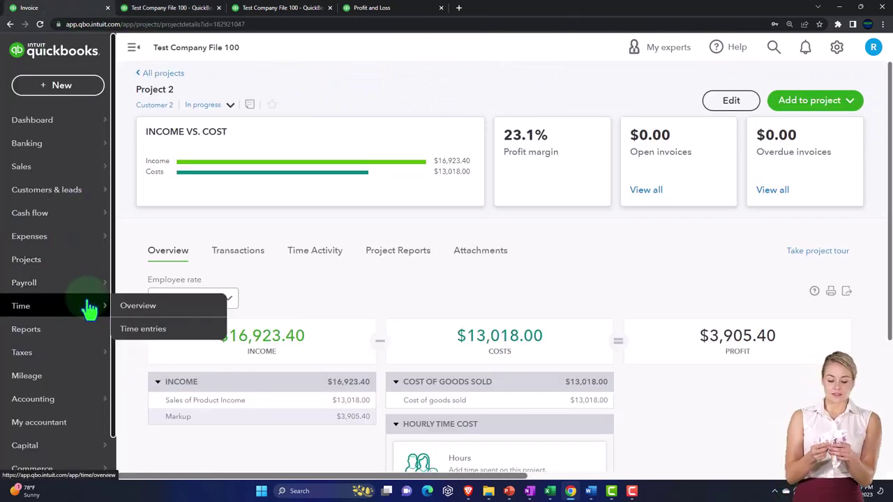
pyautogui.click(29, 170)
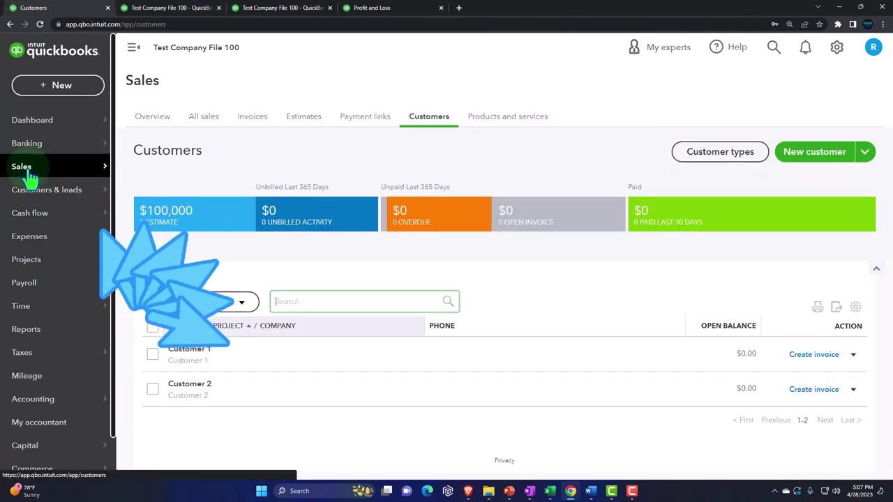
pyautogui.click(132, 48)
pyautogui.click(82, 388)
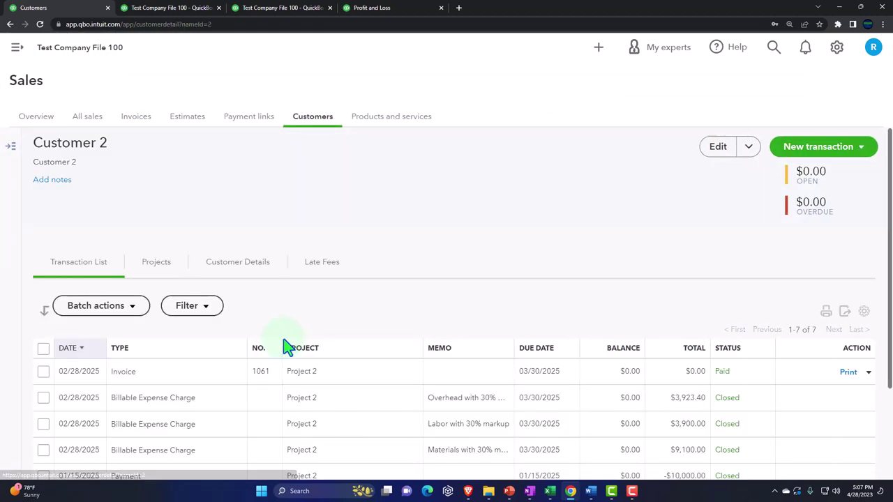
pyautogui.scroll(-2, 285, 344)
pyautogui.scroll(-1, 286, 345)
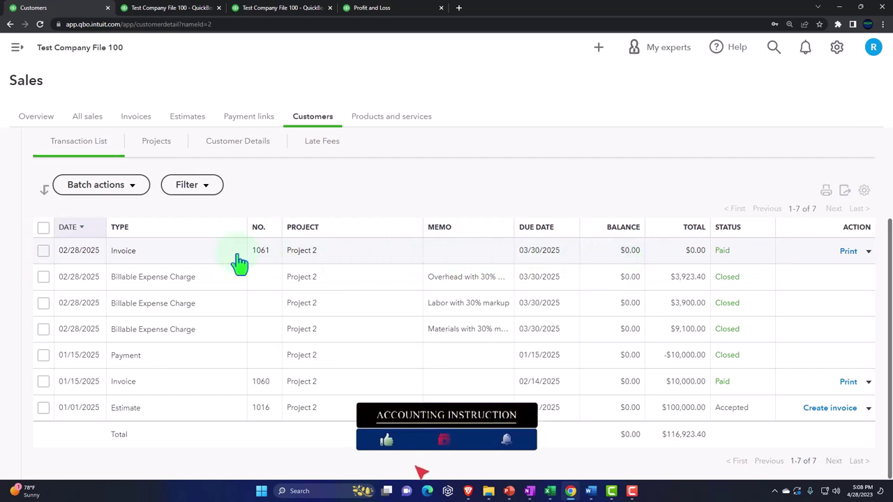
# Step: Open invoice 1061 and enter 'Internal' as its message on statement
pyautogui.click(129, 257)
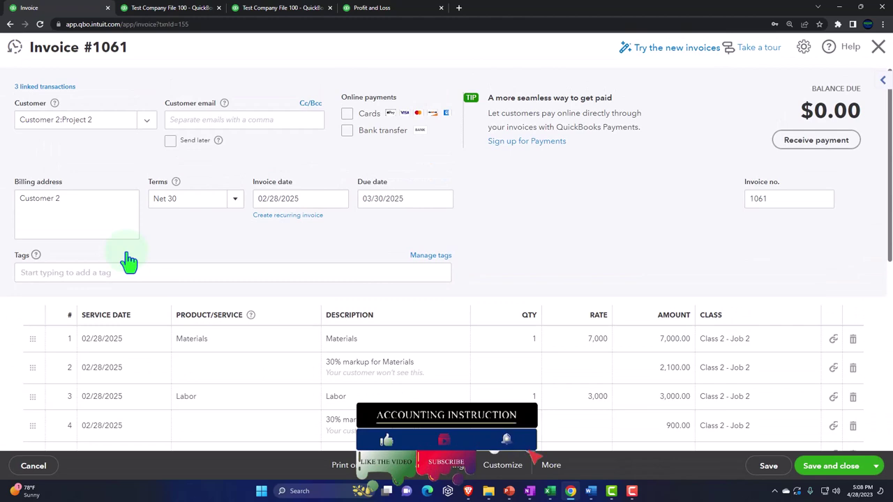
pyautogui.scroll(-2, 128, 264)
pyautogui.scroll(-2, 128, 264)
pyautogui.scroll(-2, 128, 263)
pyautogui.click(114, 333)
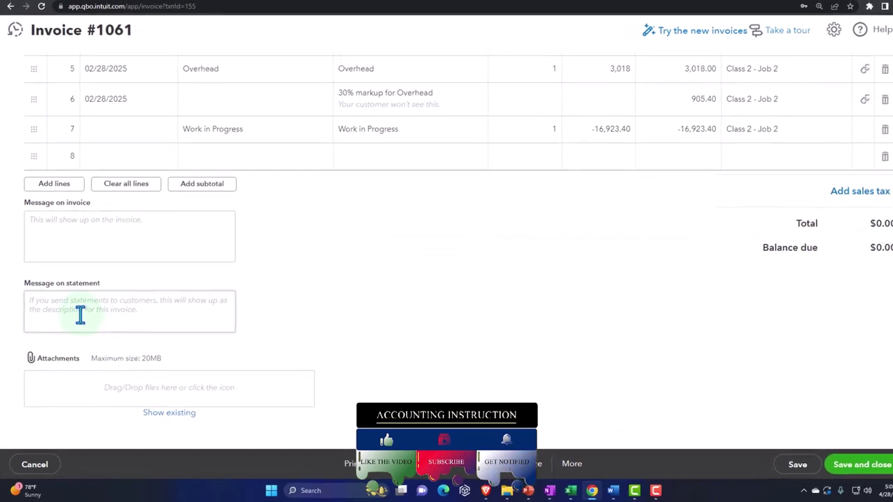
pyautogui.write('Interna')
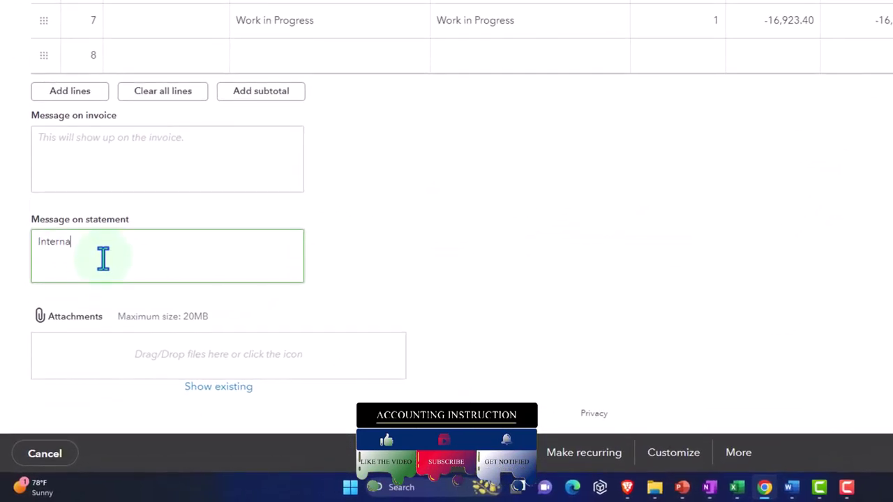
pyautogui.write('l')
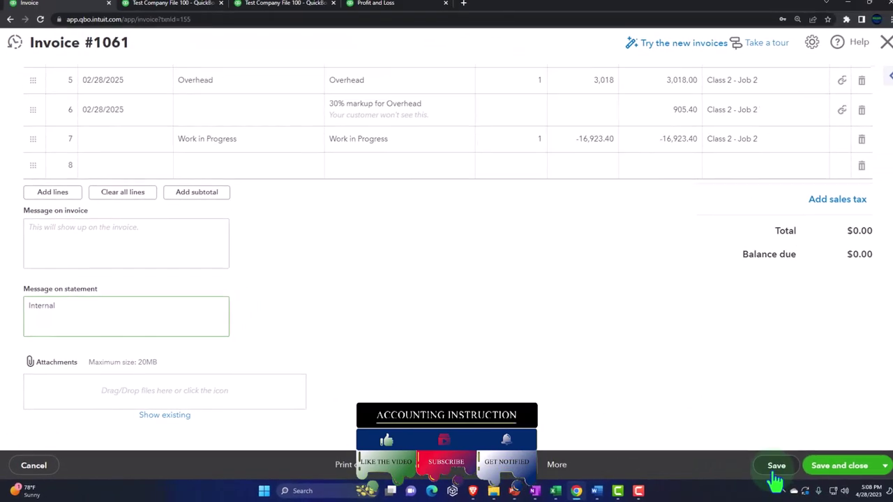
# Step: Save invoice 1061, confirming the linked-invoice change, and close it
pyautogui.click(767, 468)
pyautogui.click(568, 279)
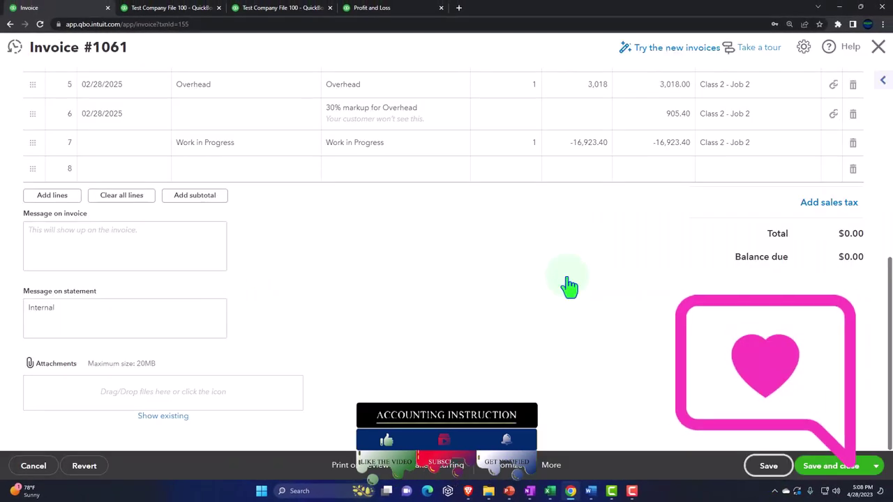
pyautogui.click(829, 467)
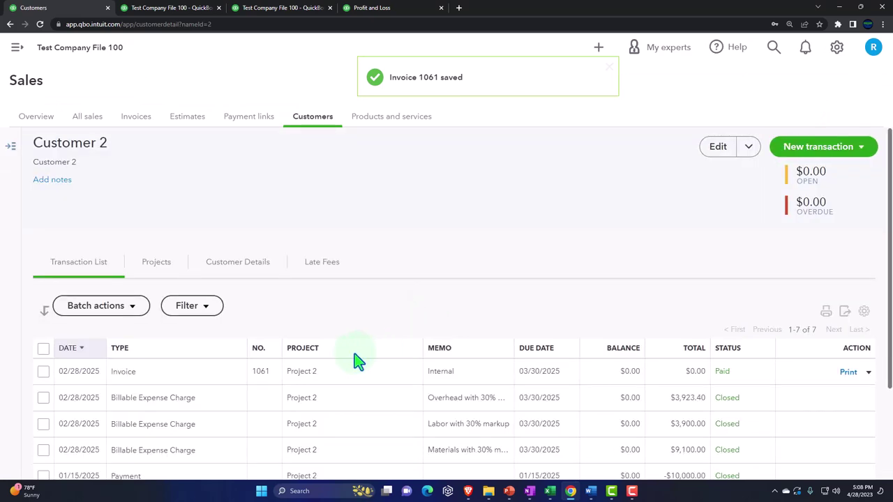
pyautogui.scroll(-1, 398, 352)
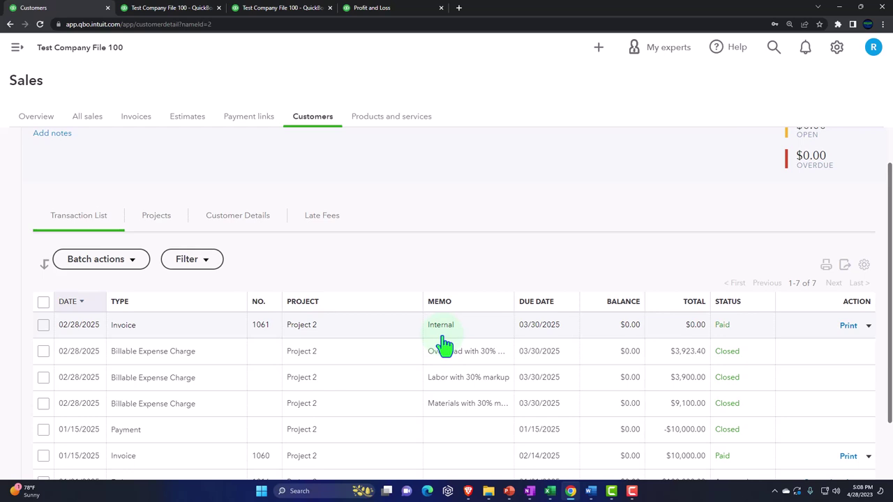
pyautogui.scroll(-1, 444, 343)
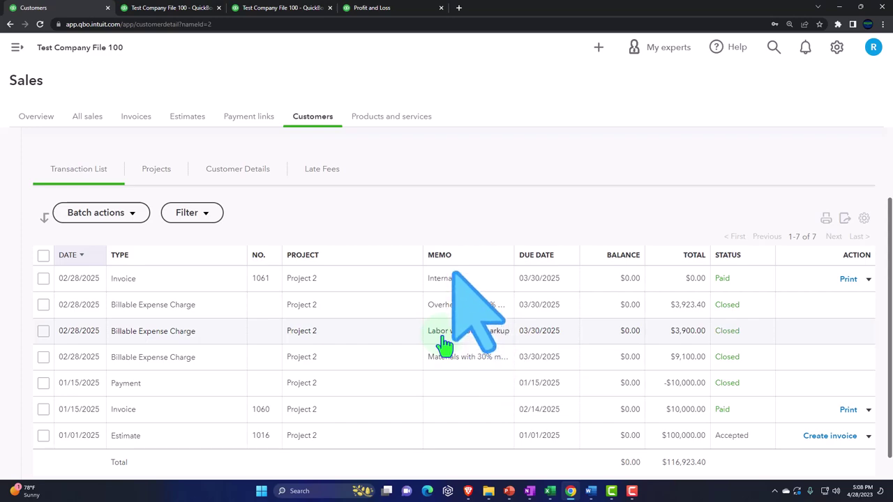
pyautogui.moveTo(549, 491)
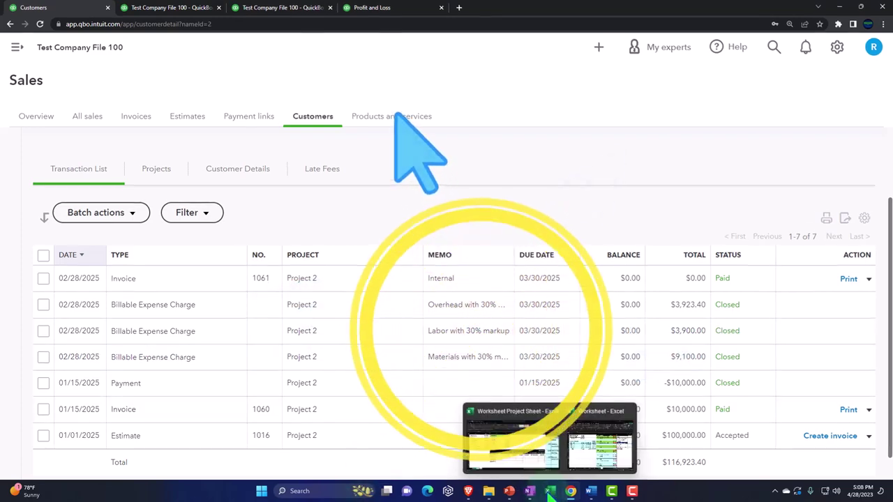
# Step: Switch to the Excel project worksheet and inspect the Month label formulas from D8 down
pyautogui.click(590, 446)
pyautogui.click(384, 227)
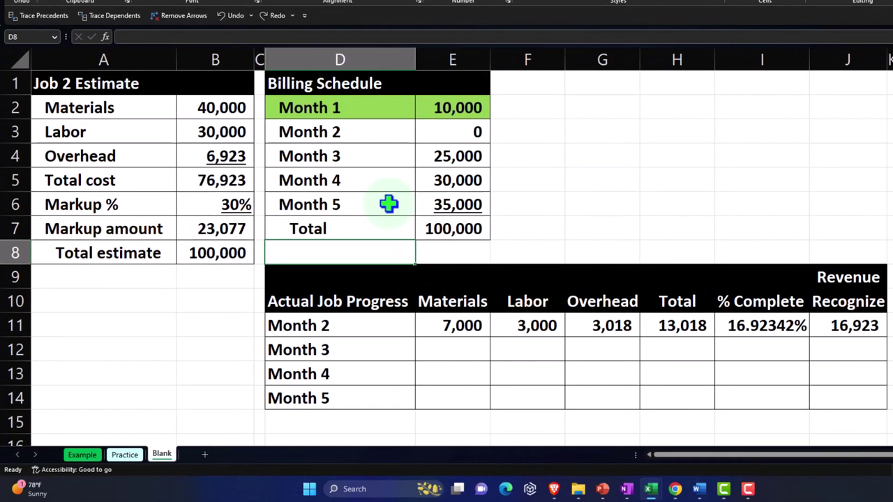
pyautogui.click(357, 347)
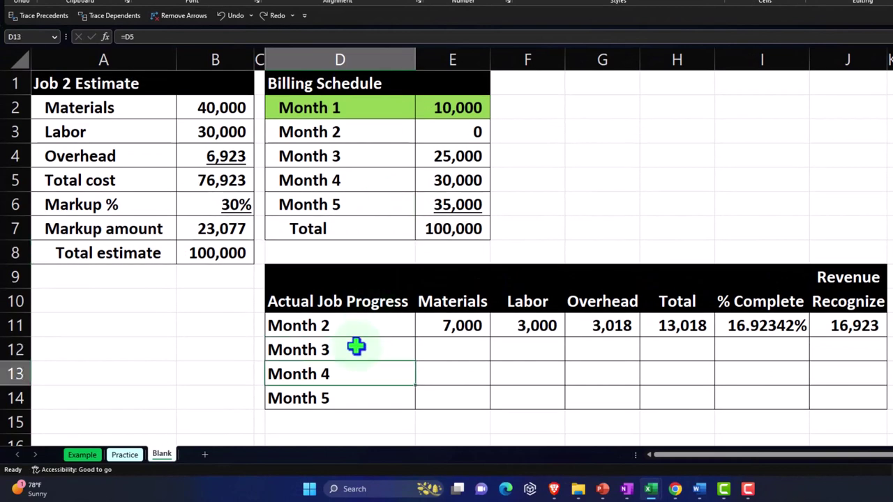
pyautogui.press('Down')
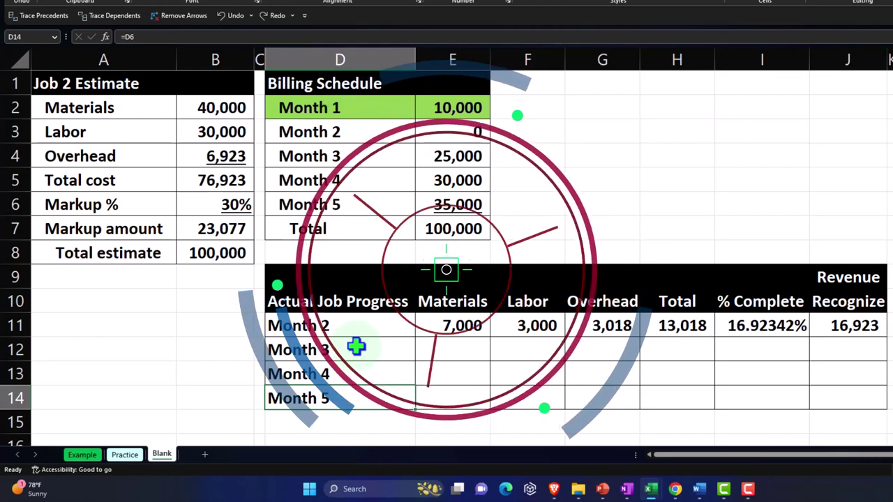